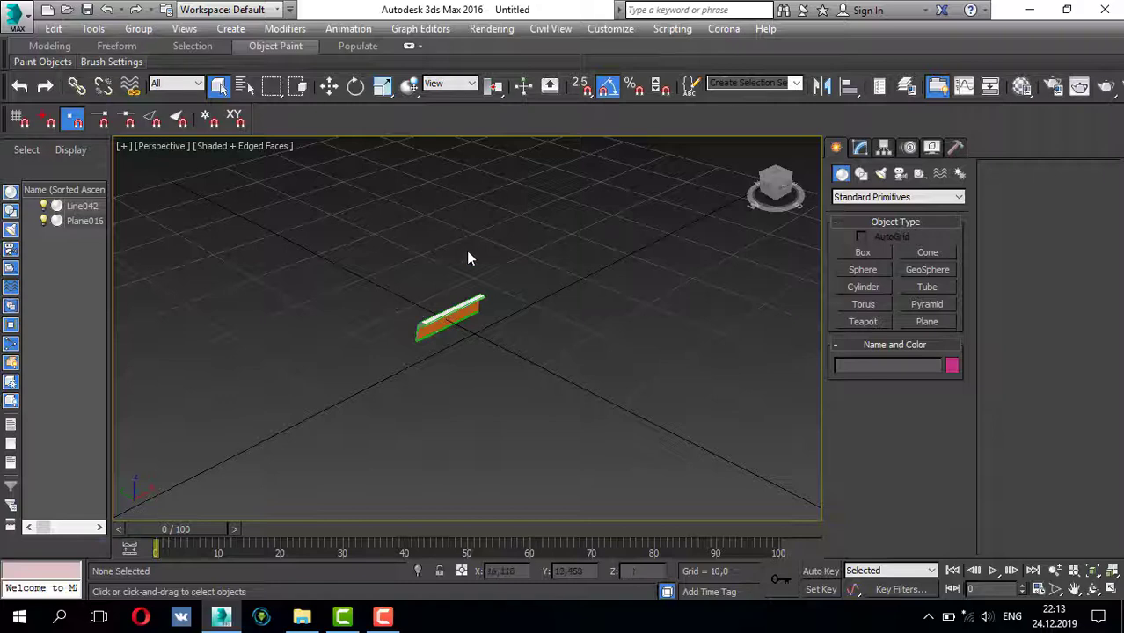
- Box-select Line042 and Plane016 in Front view and group them as Group001
key("alt+w")
key("alt+w")
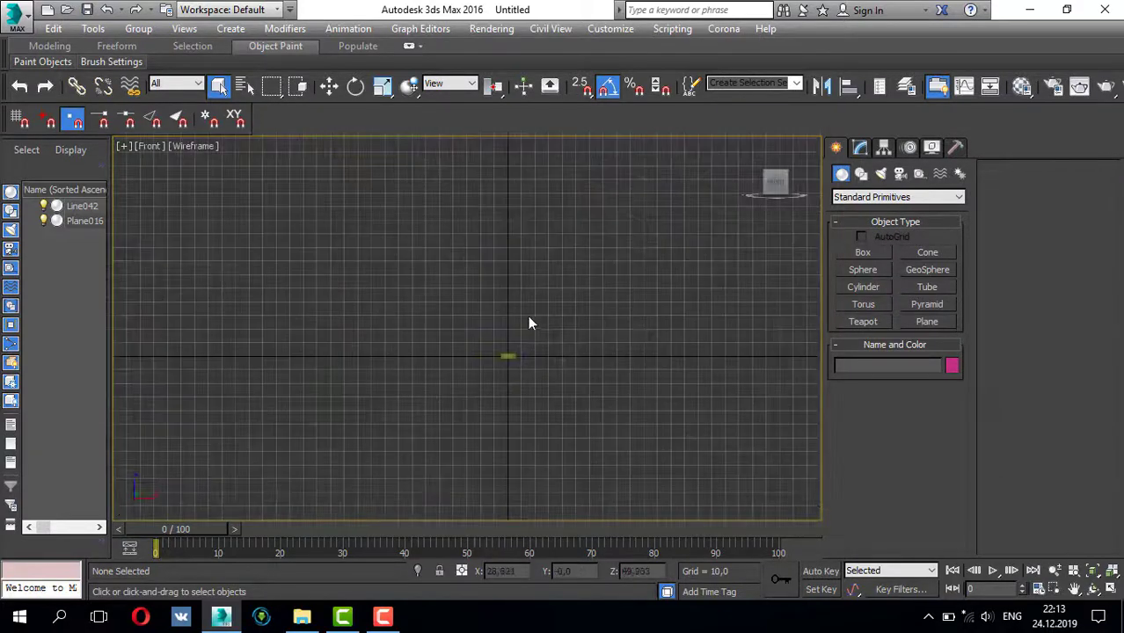
left_click(615, 253)
scroll(614, 253, "up", 3)
left_click_drag(603, 206, 444, 469)
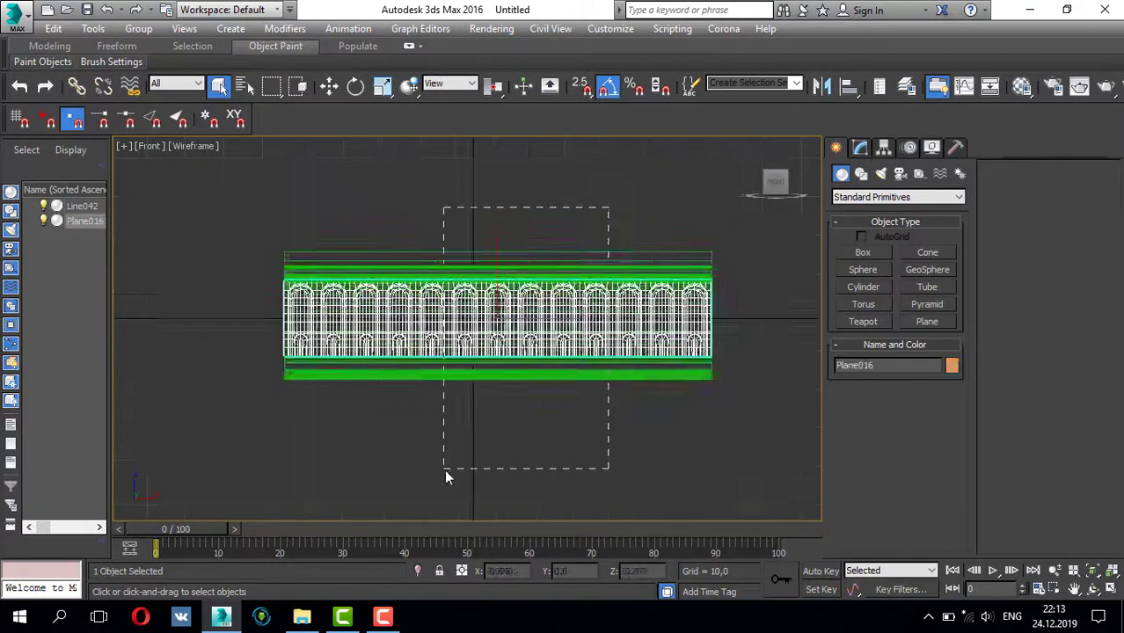
left_click(138, 29)
left_click(158, 45)
left_click(563, 334)
key("alt+w")
key("alt+w")
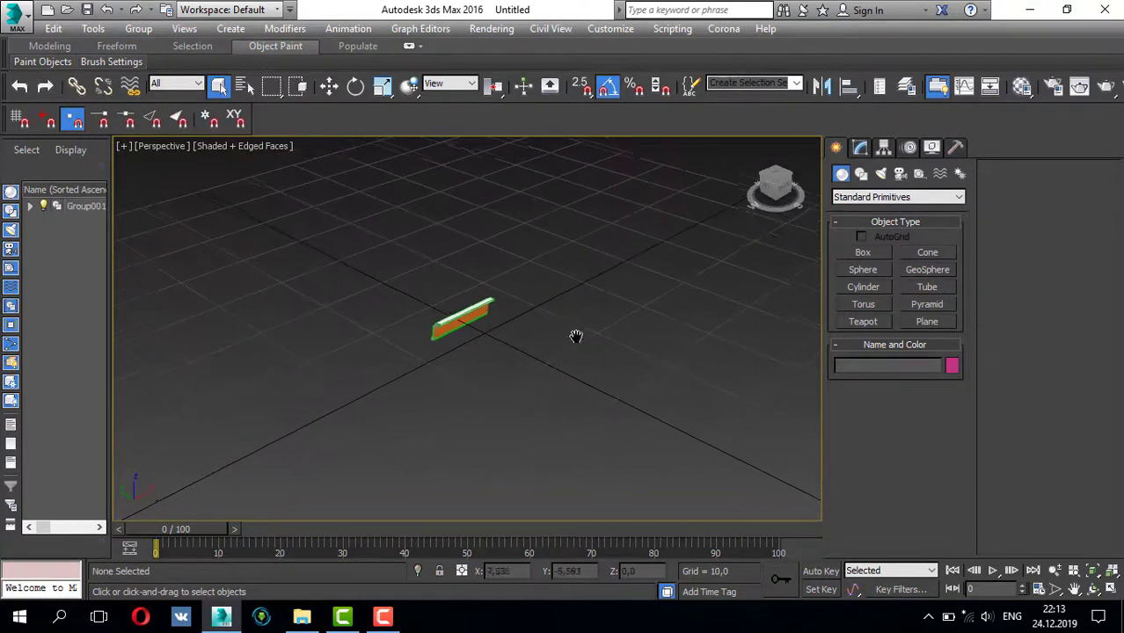
- Select Group001 and bring up its Modify panel
left_click(455, 319)
scroll(515, 285, "up", 5)
scroll(516, 290, "up", 3)
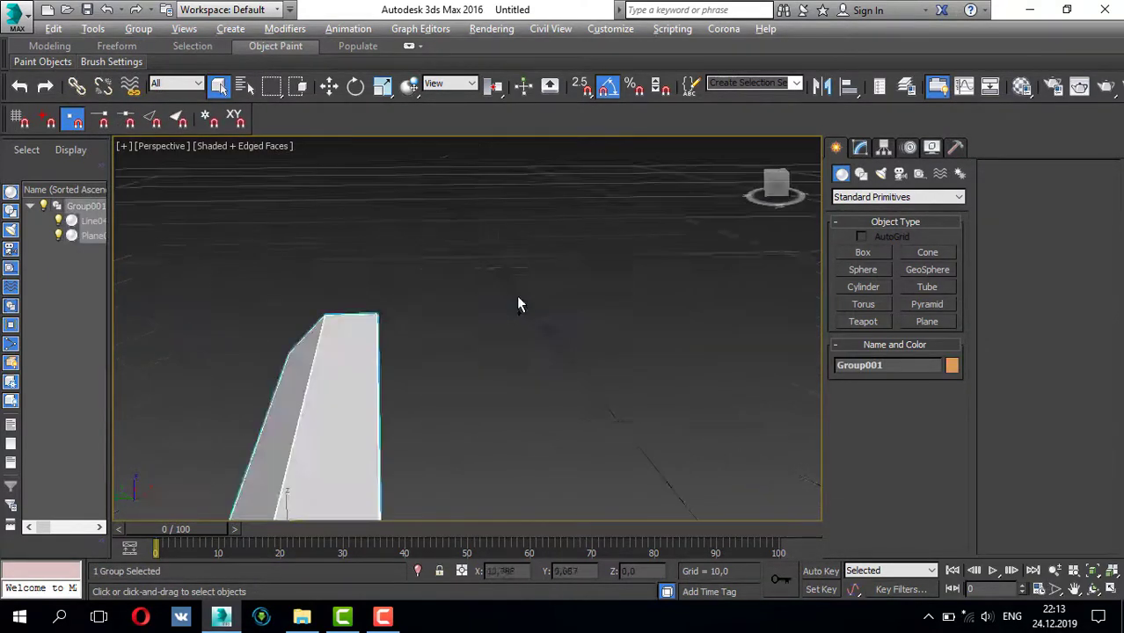
key("alt+w")
key("alt+w")
key("alt+w")
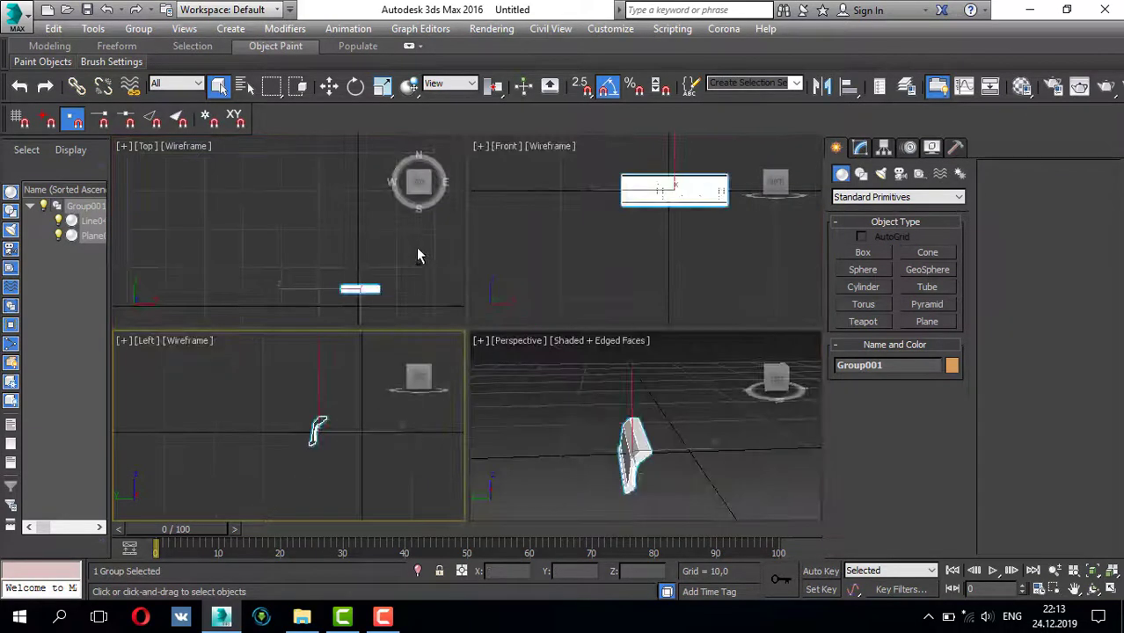
key("alt+w")
left_click(859, 147)
- Add an FFD 2x2x2 modifier to Group001 and enter its Control Points level
left_click(897, 193)
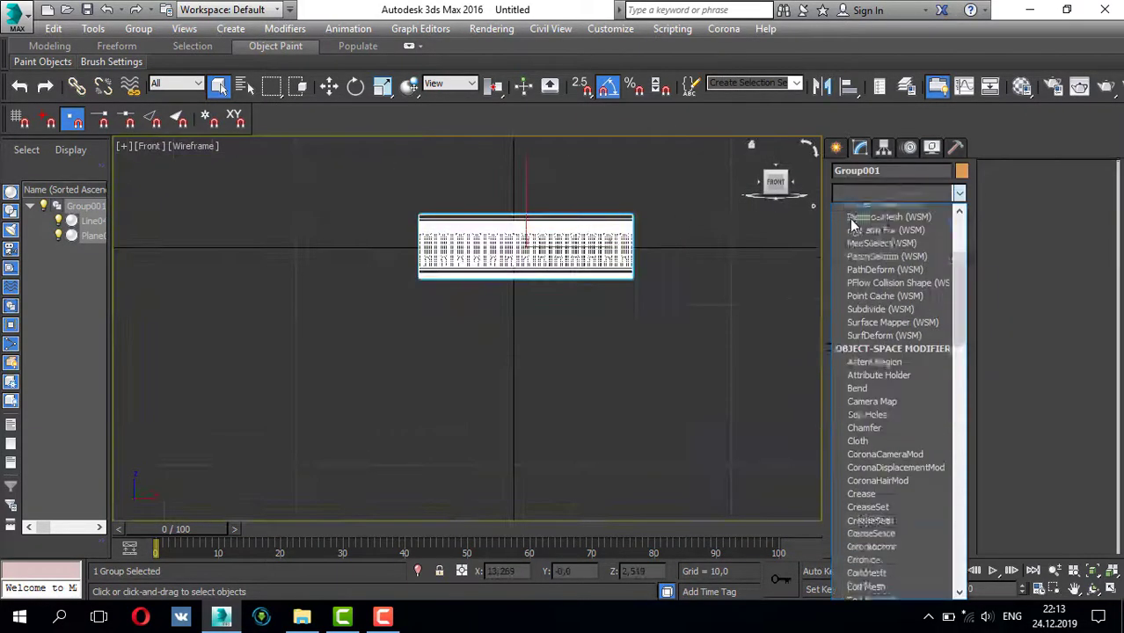
left_click(857, 257)
left_click(866, 230)
key("w")
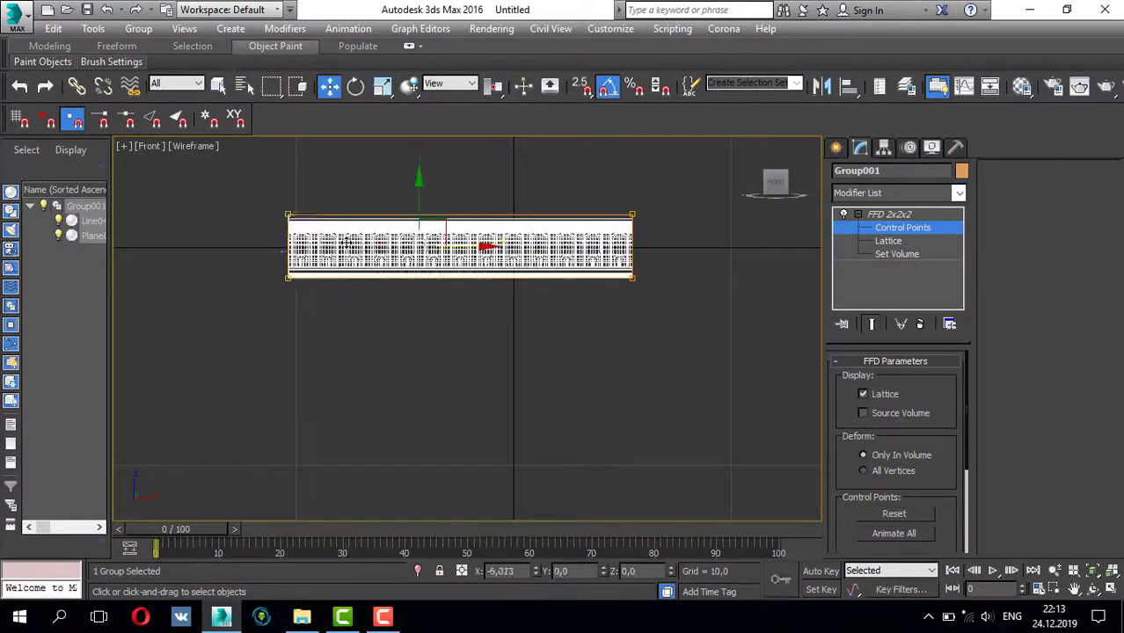
- Drag the lattice control points to stretch the frieze wider and lower its bottom points
left_click_drag(451, 329, 314, 254)
scroll(226, 247, "down", 3)
left_click_drag(223, 243, 420, 296)
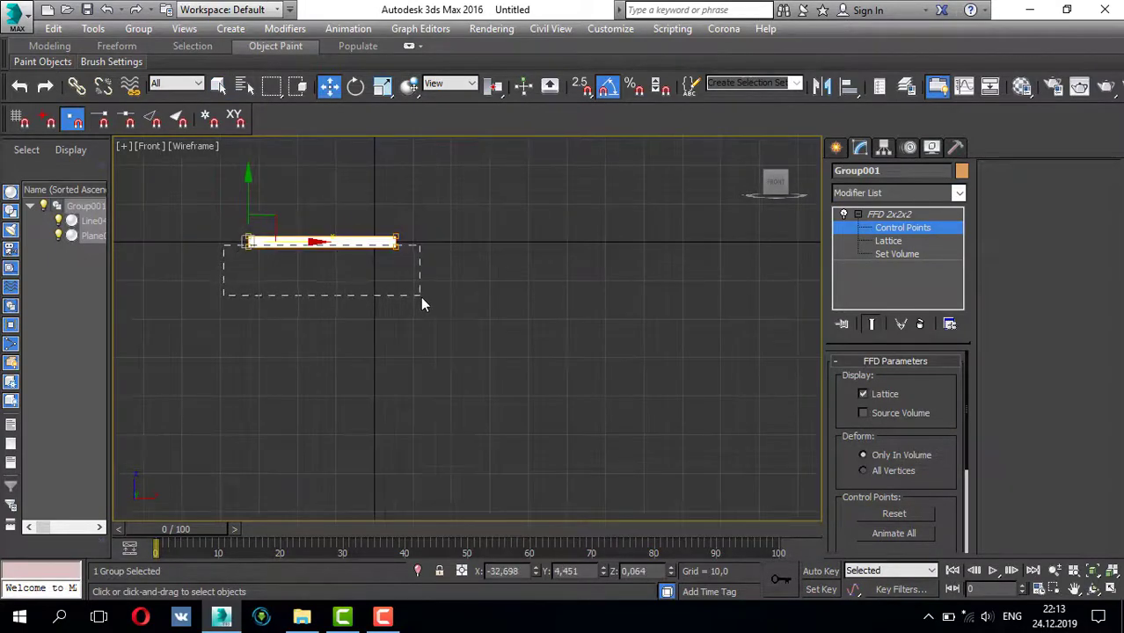
left_click_drag(322, 186, 325, 234)
scroll(431, 259, "down", 5)
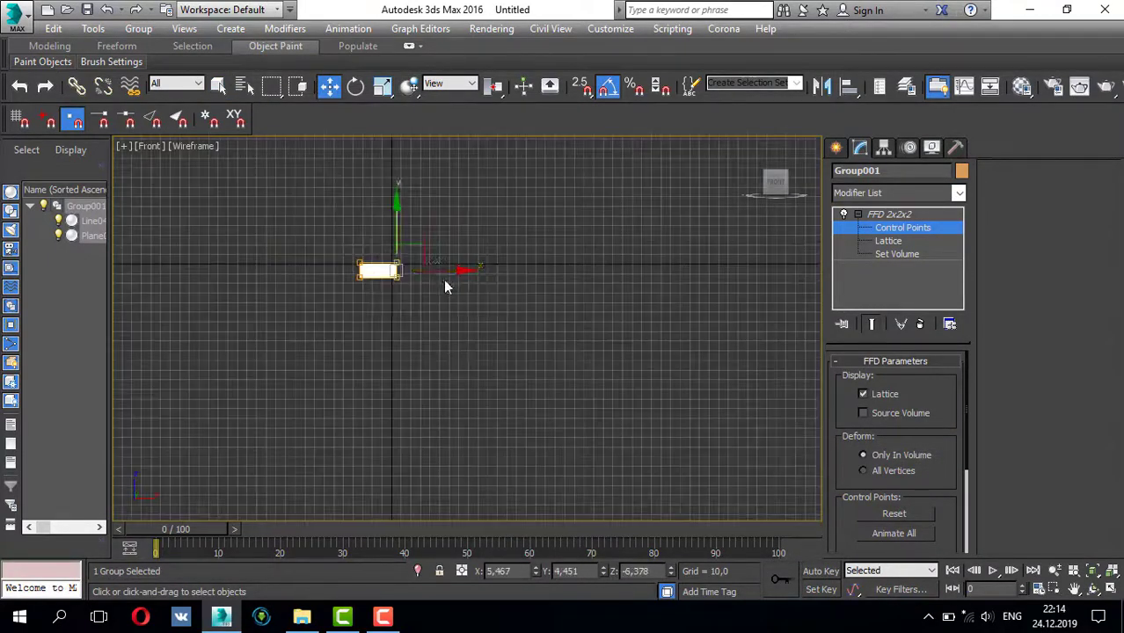
mouse_move(694, 268)
middle_mouse_down()
mouse_move(539, 288)
mouse_move(286, 277)
middle_mouse_up()
scroll(556, 281, "up", 3)
scroll(286, 277, "down", 2)
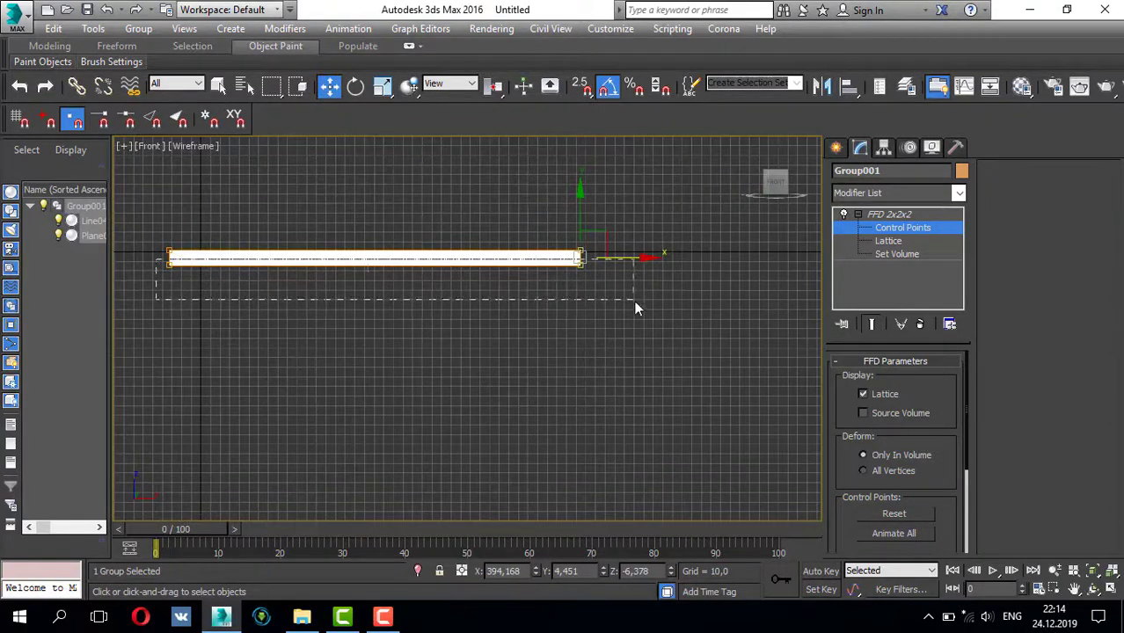
scroll(486, 264, "up", 1)
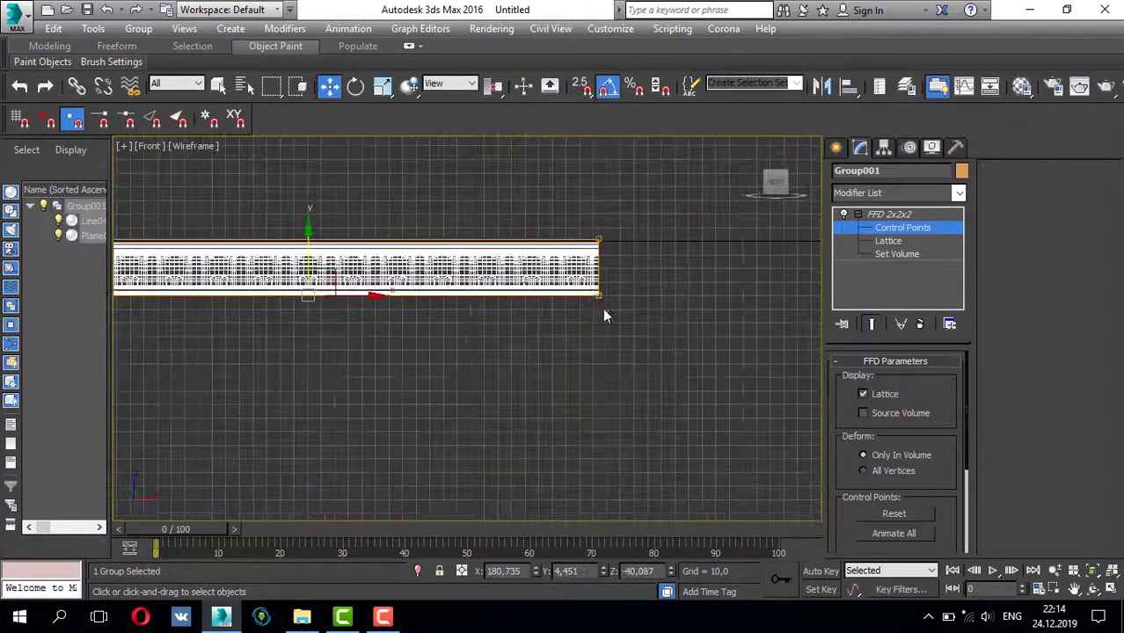
- Select the control points at one end of the panel in Top view, then review the panel face-on
key("p")
mouse_move(602, 313)
middle_mouse_down("alt")
mouse_move(536, 367)
mouse_move(519, 333)
middle_mouse_up("alt")
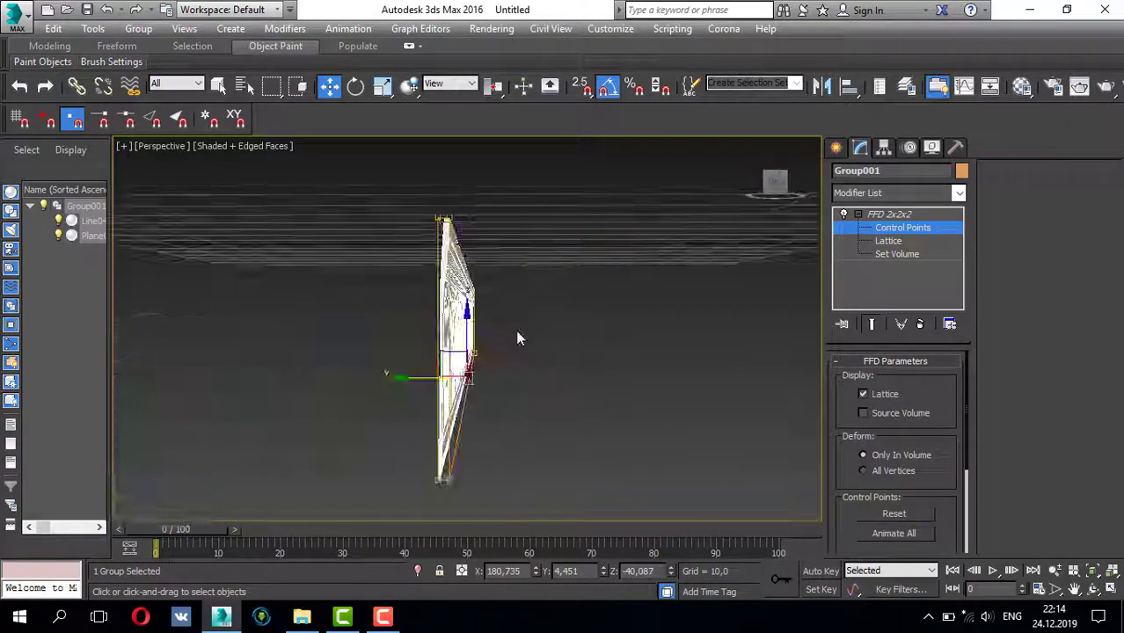
key("t")
scroll(344, 306, "down", 3)
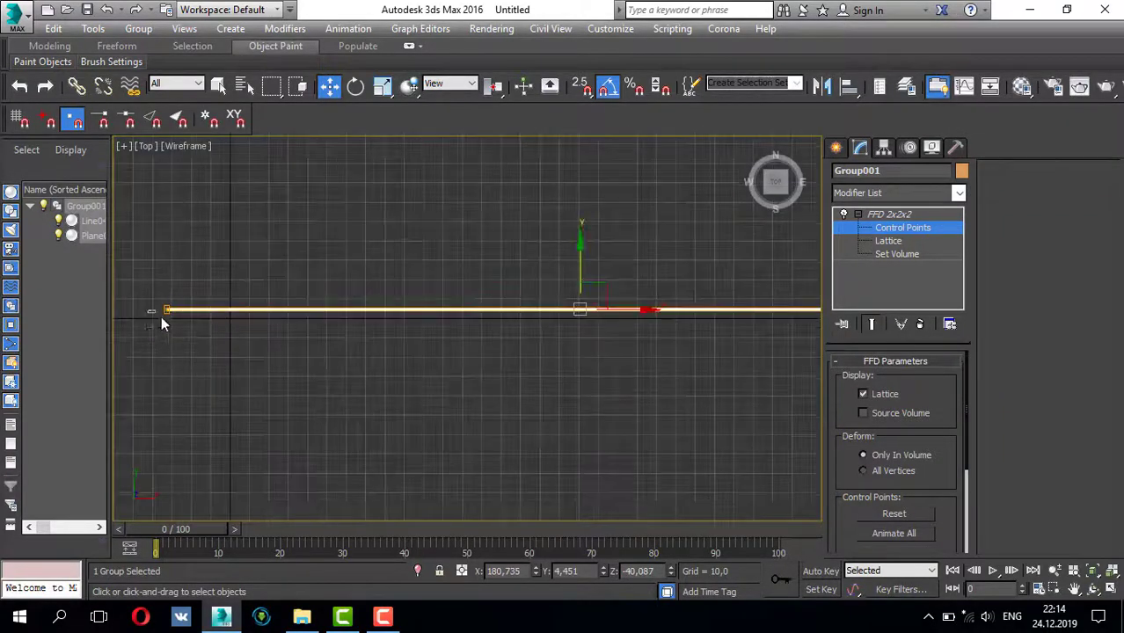
middle_click_drag(161, 315, 296, 277)
scroll(549, 262, "up", 2)
left_click_drag(556, 308, 554, 306)
scroll(350, 251, "down", 2)
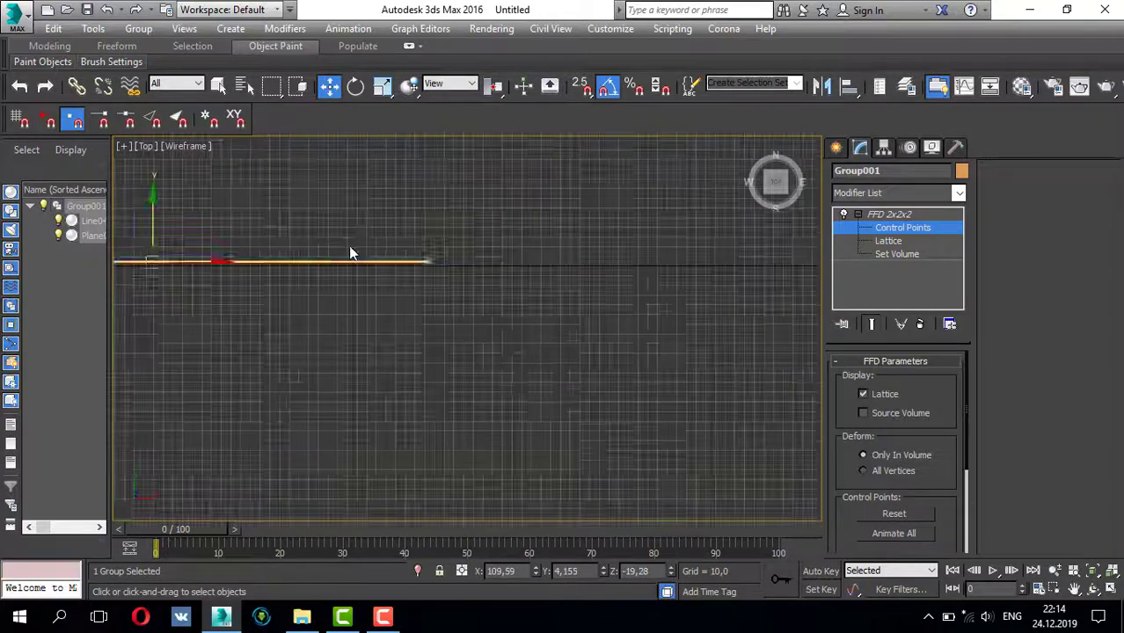
scroll(413, 290, "up", 3)
scroll(413, 295, "up", 2)
scroll(415, 297, "up", 2)
scroll(414, 296, "down", 3)
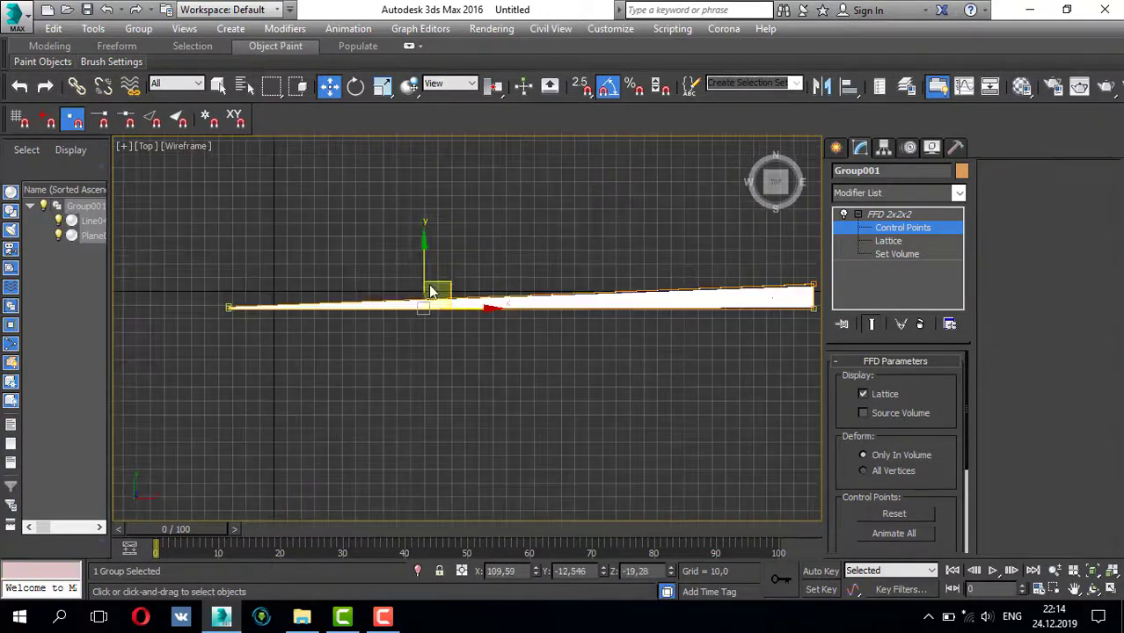
scroll(243, 291, "up", 2)
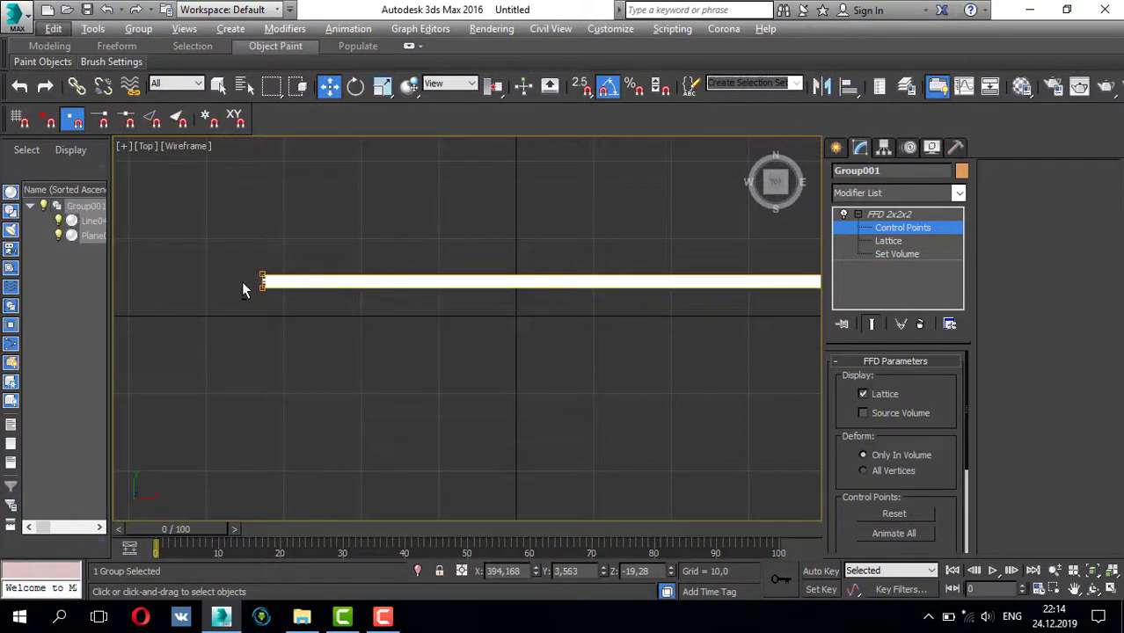
scroll(339, 281, "down", 2)
scroll(264, 255, "down", 3)
scroll(378, 264, "up", 3)
scroll(383, 291, "up", 2)
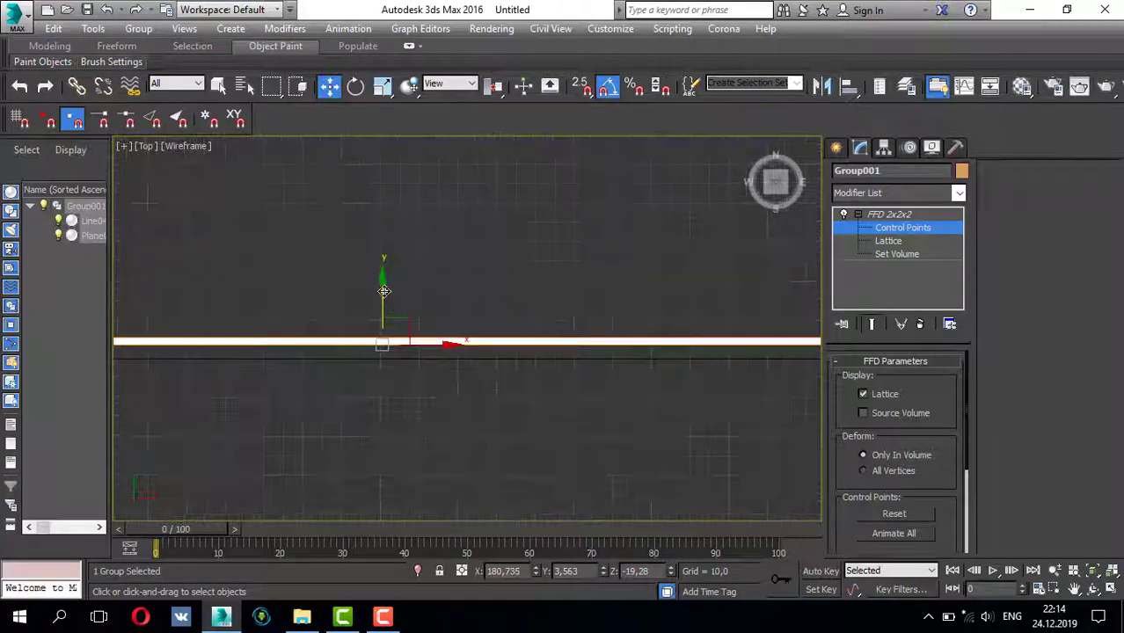
scroll(383, 291, "up", 2)
scroll(393, 246, "down", 3)
key("alt+w")
left_click(522, 328)
key("alt+w")
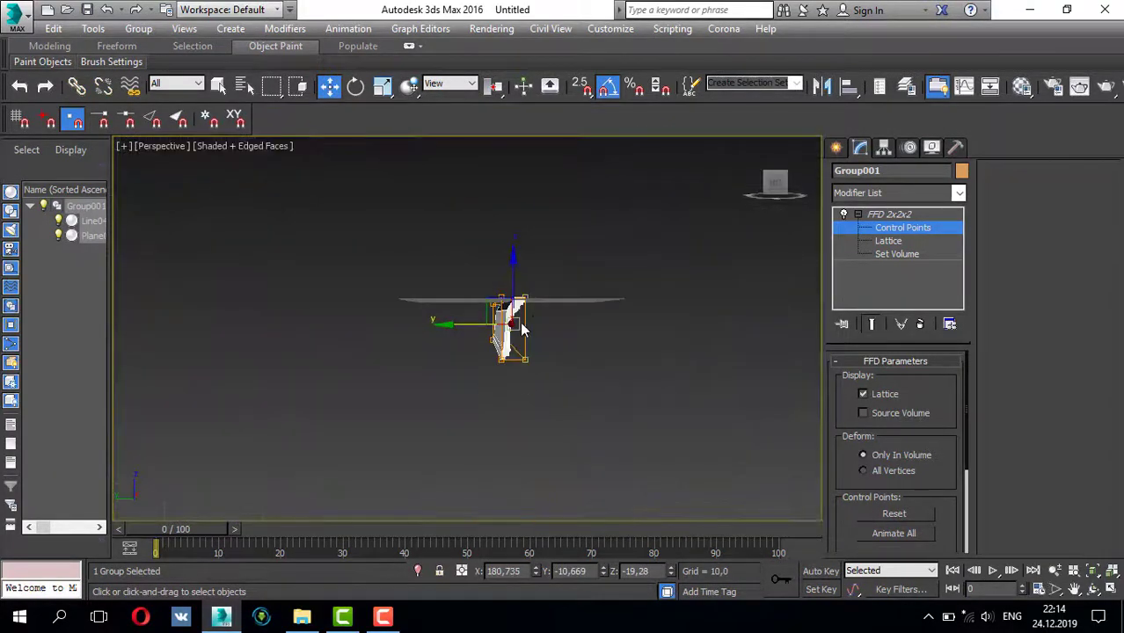
middle_click_drag(522, 328, 399, 324, "alt")
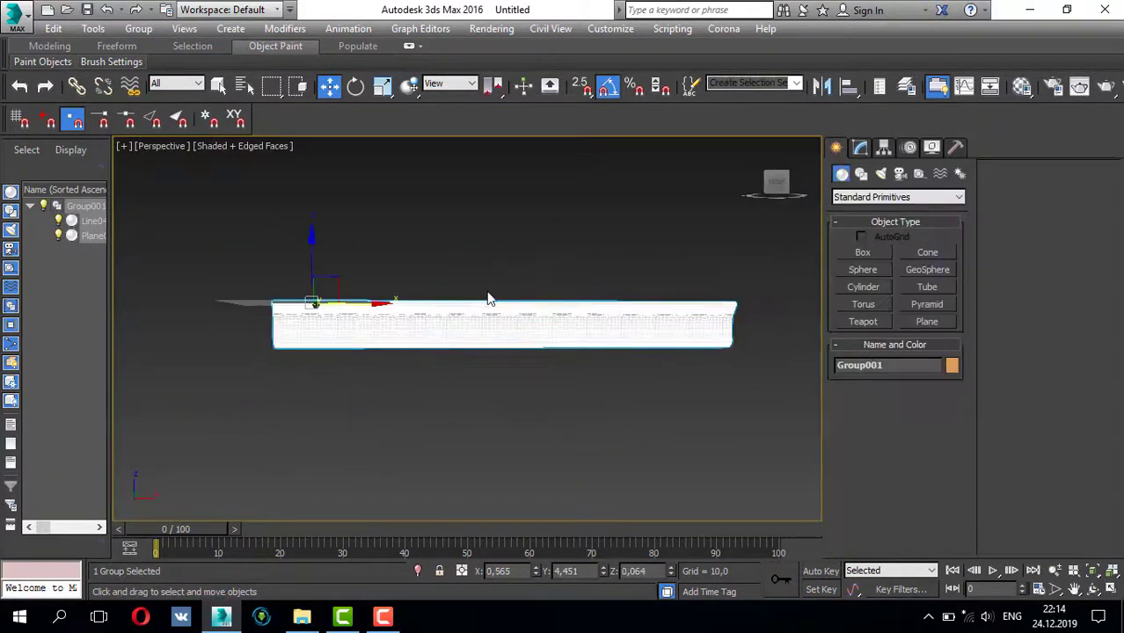
- In Front view, Shift-rotate the frieze 90° to create the copy Group002
middle_click_drag(326, 262, 452, 315, "alt")
key("f")
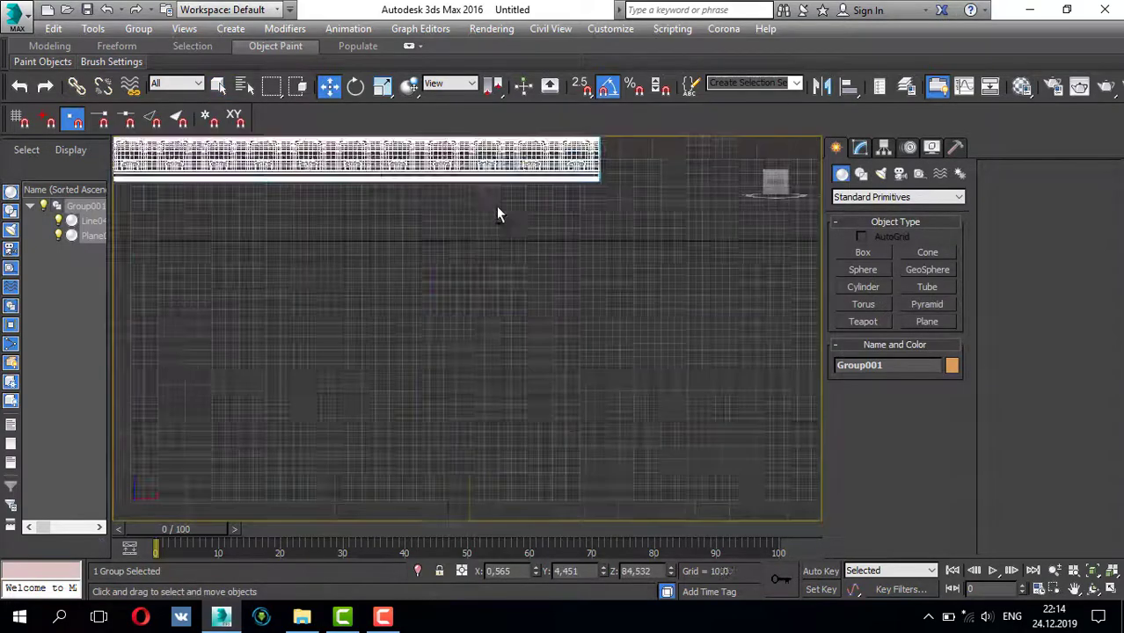
middle_click_drag(496, 206, 498, 278)
left_click_drag(682, 243, 629, 331, "shift")
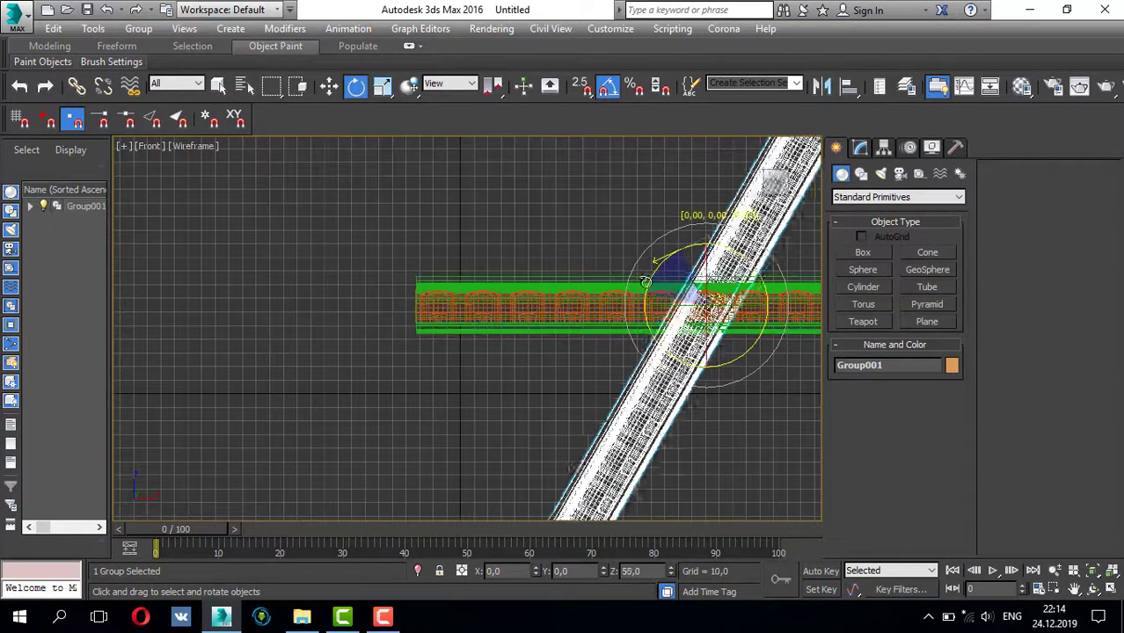
key("Return")
- Move the upright Group002 down to meet the horizontal frieze's left end
scroll(572, 254, "down", 3)
middle_click_drag(572, 261, 549, 326)
key("w")
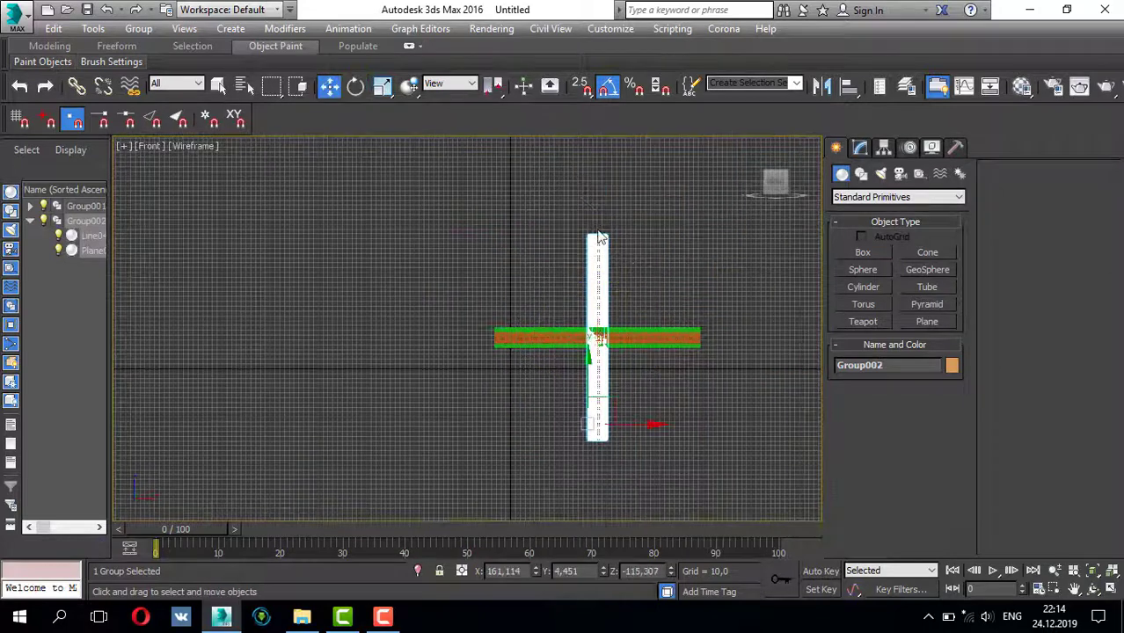
left_click_drag(611, 400, 515, 492)
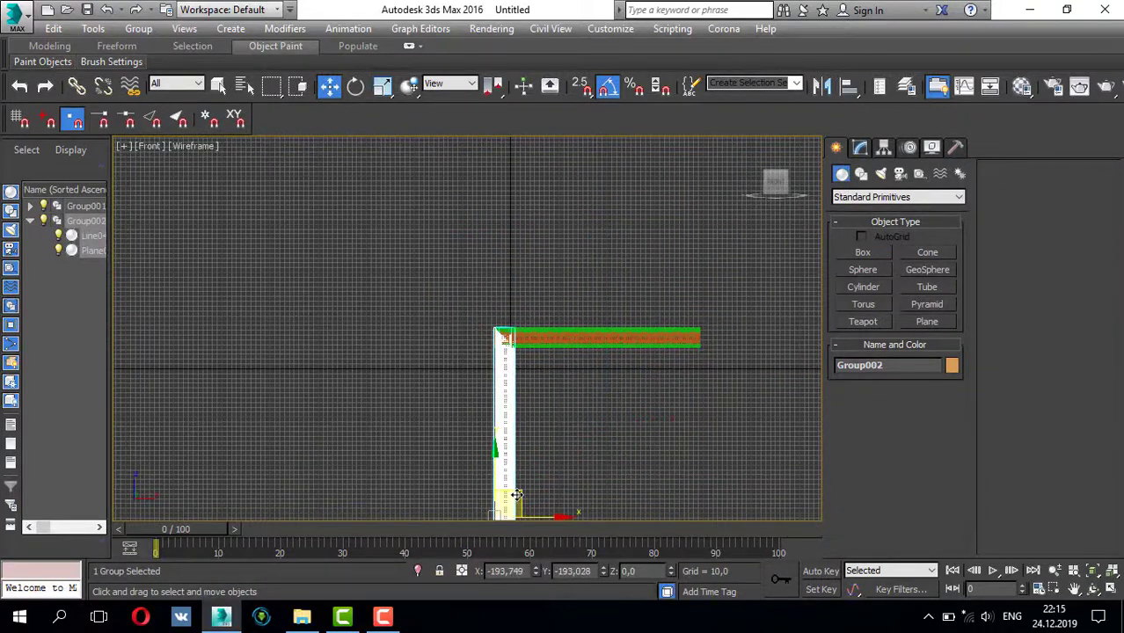
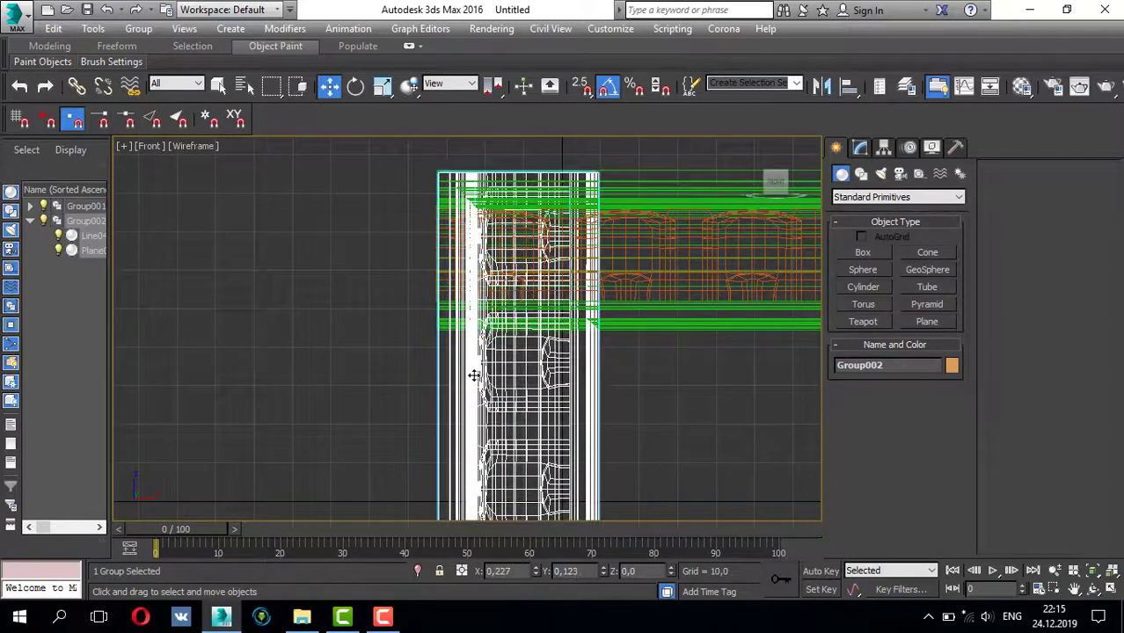
- Move the Group002 moulding up and to the left in the Front view
scroll(447, 195, "up", 4)
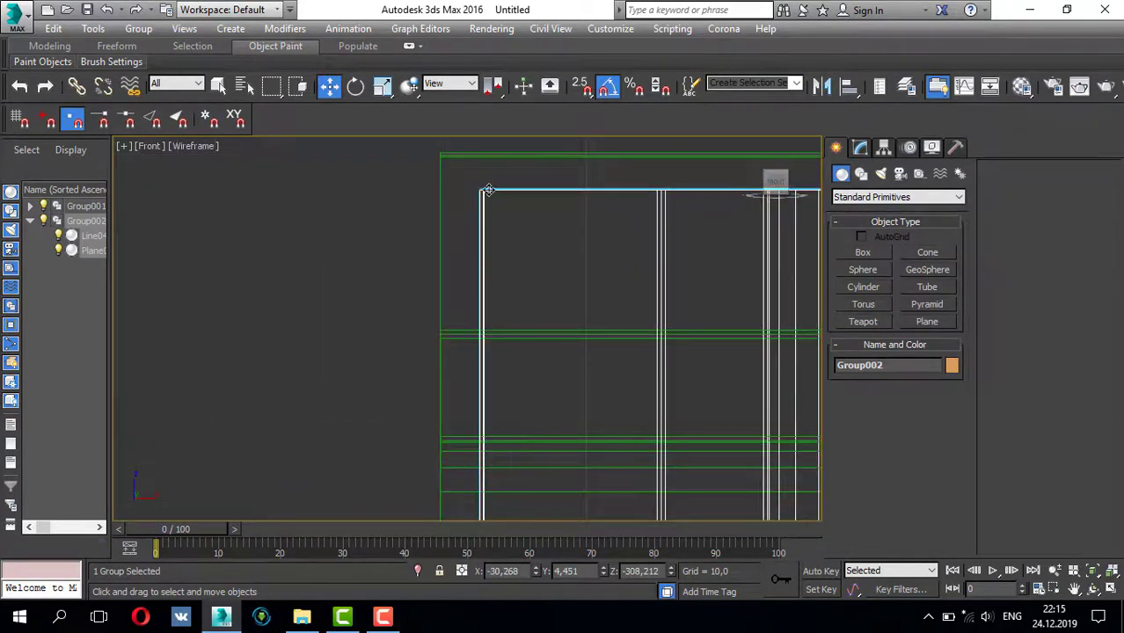
left_click_drag(488, 190, 449, 205)
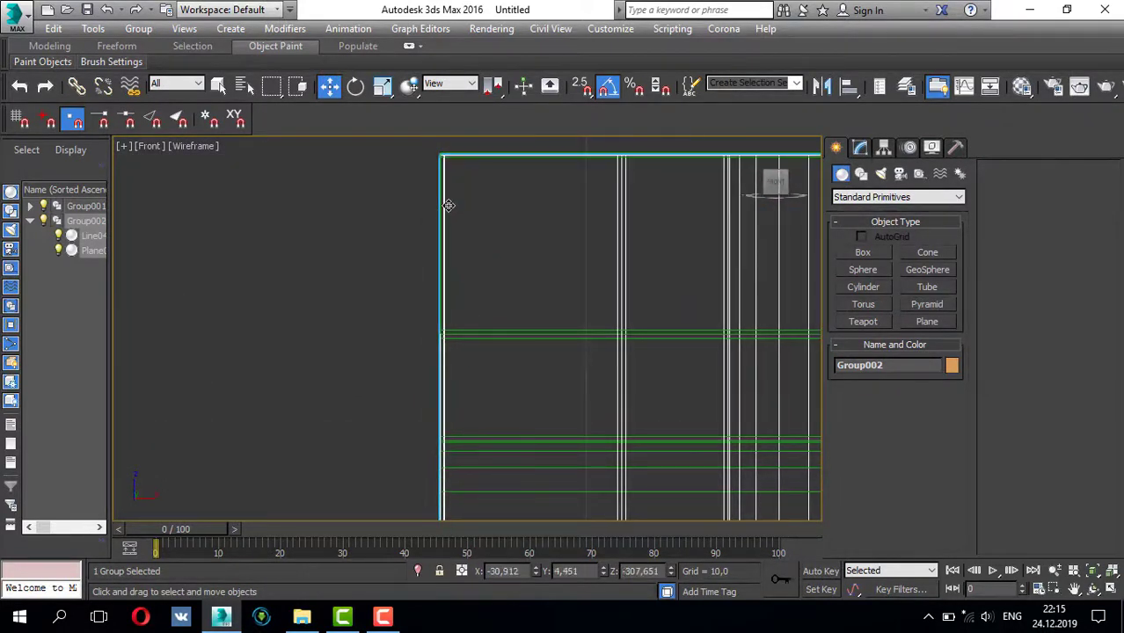
scroll(435, 187, "down", 3)
key("alt+w")
key("alt+w")
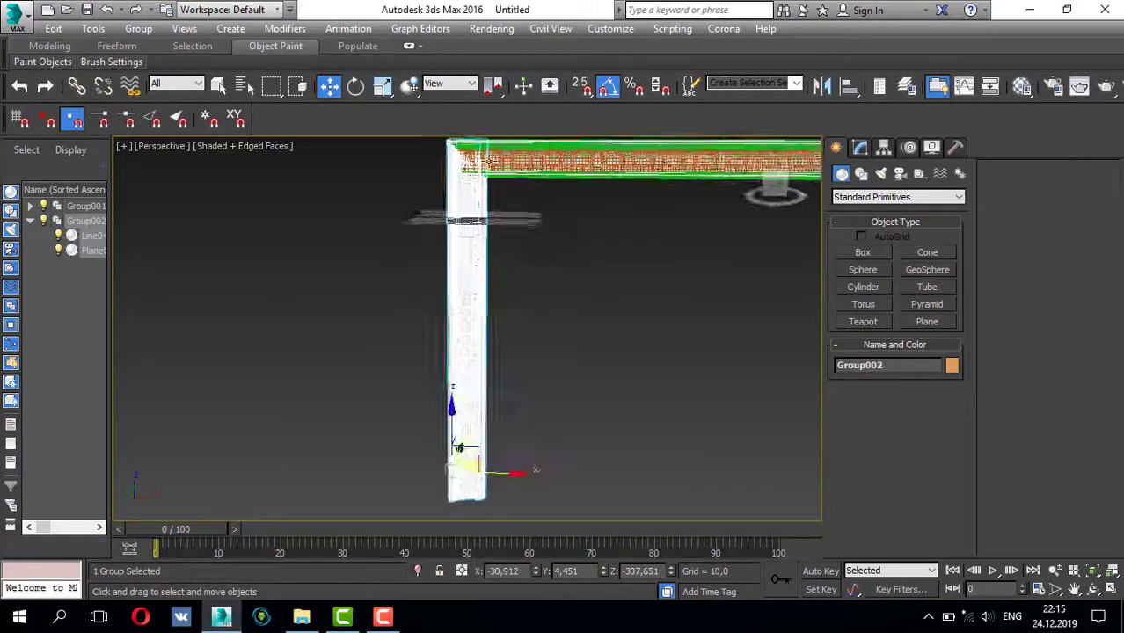
middle_click_drag(466, 325, 370, 250, "alt")
key("alt+w")
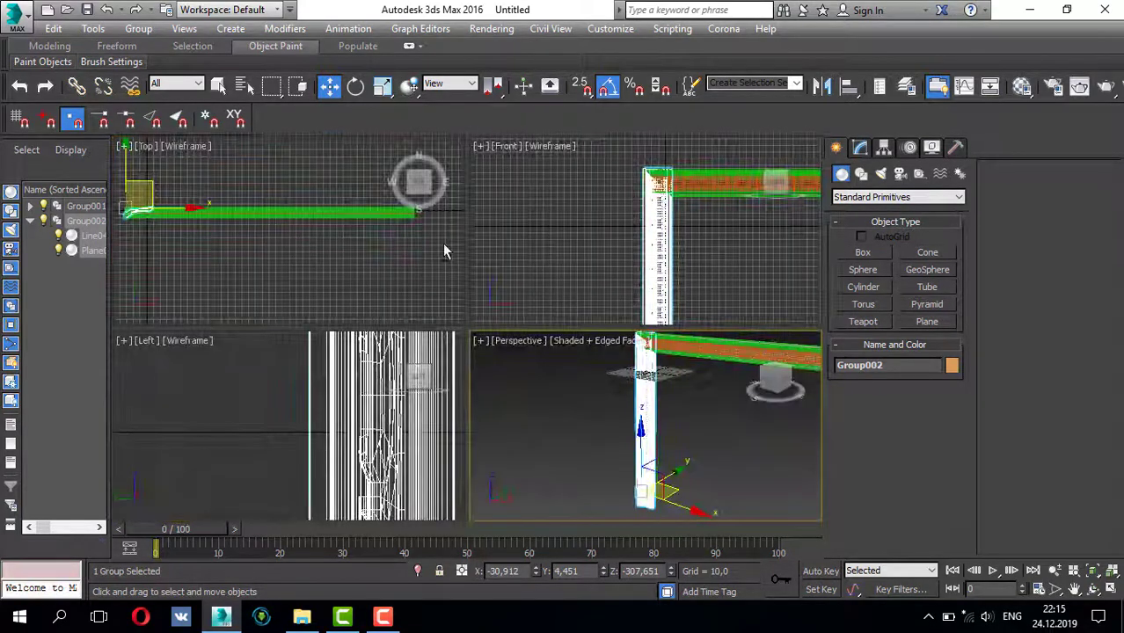
key("alt+w")
scroll(411, 297, "down", 3)
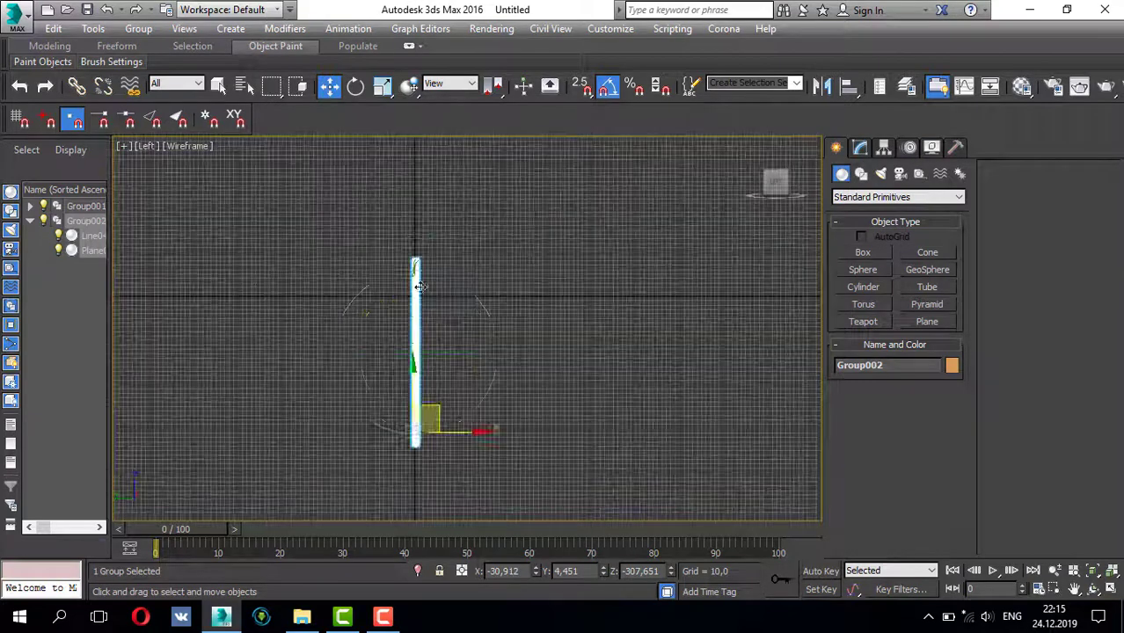
- Rotate Group002 90° so it lies horizontally, and check it in perspective
key("e")
left_click_drag(468, 319, 434, 262)
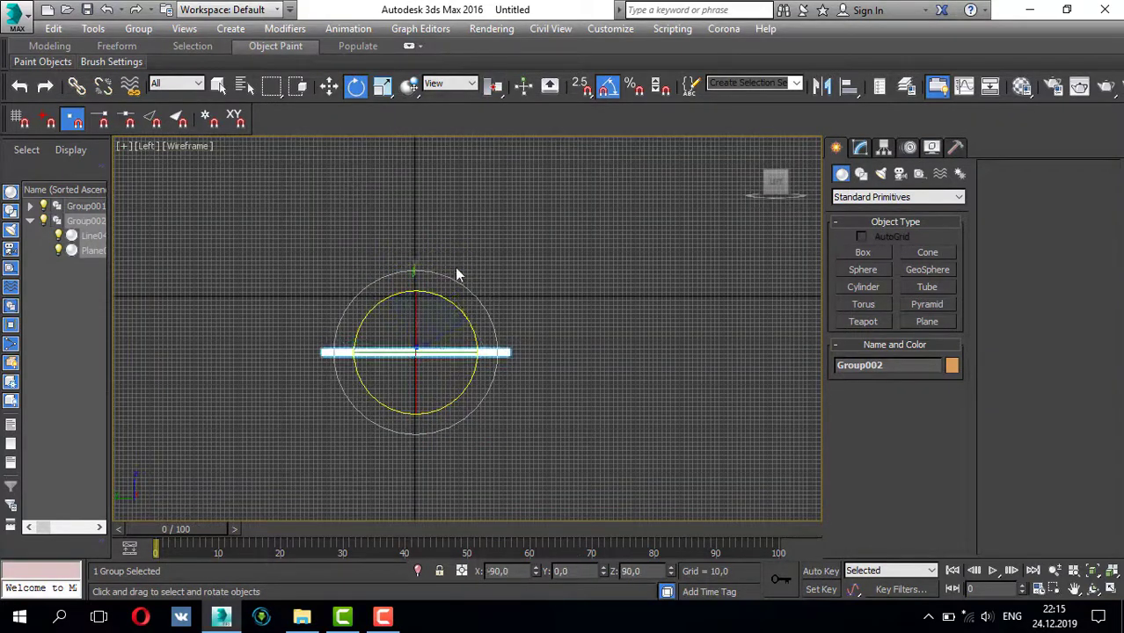
key("p")
scroll(569, 325, "down", 3)
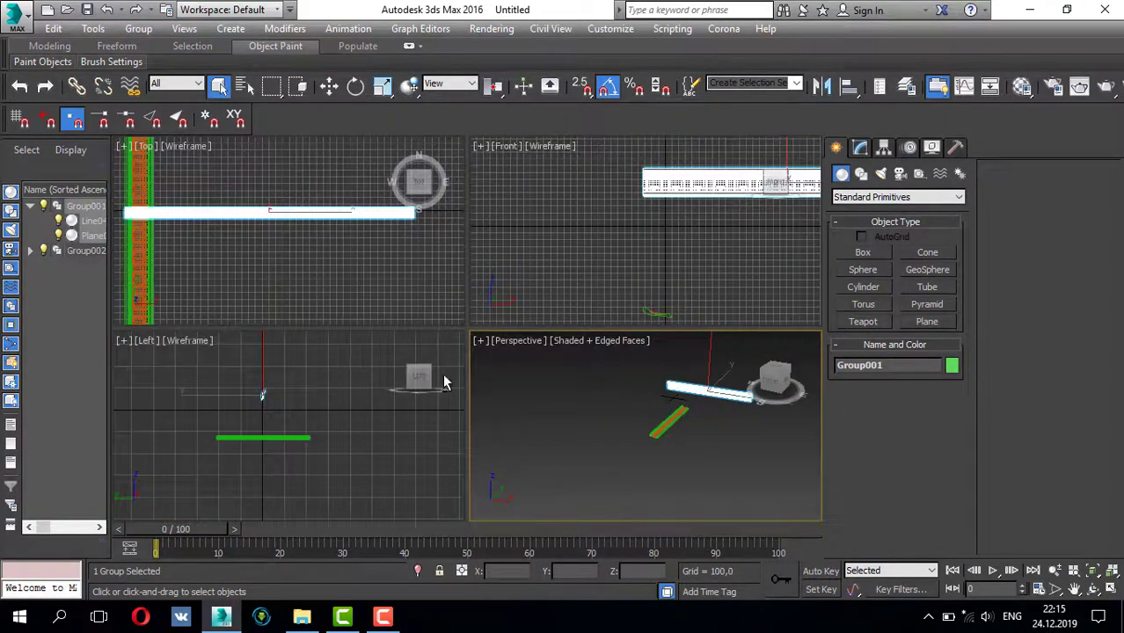
key("alt+w")
middle_click_drag(443, 383, 536, 301, "alt")
left_click(532, 354)
key("e")
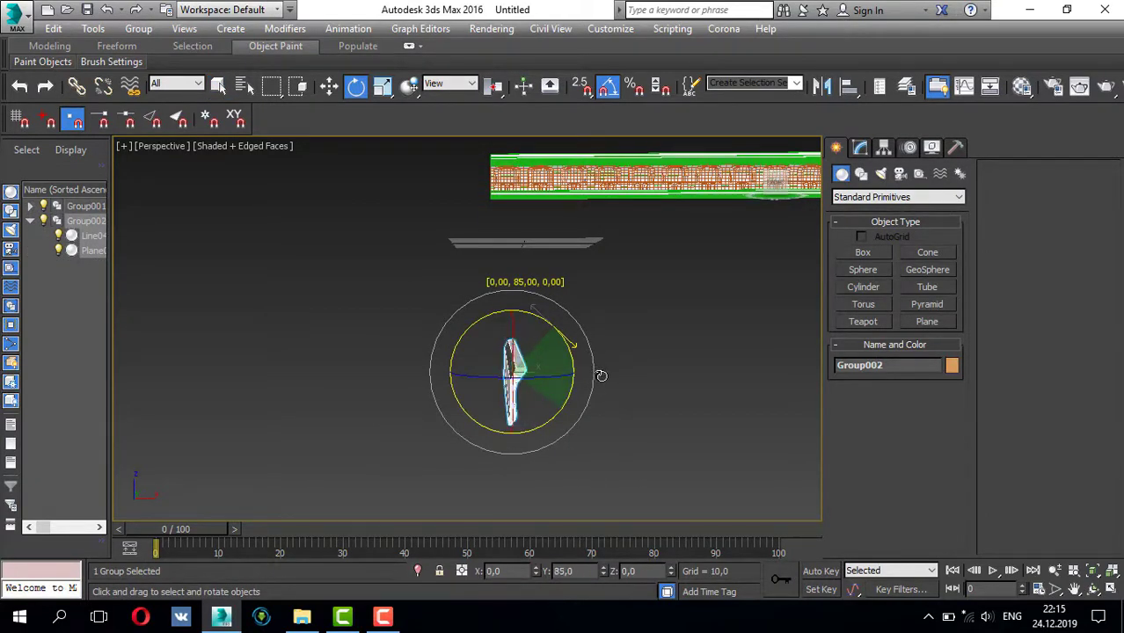
- Lower Group001 along Z to the same height as Group002
key("q")
key("t")
left_click(405, 289)
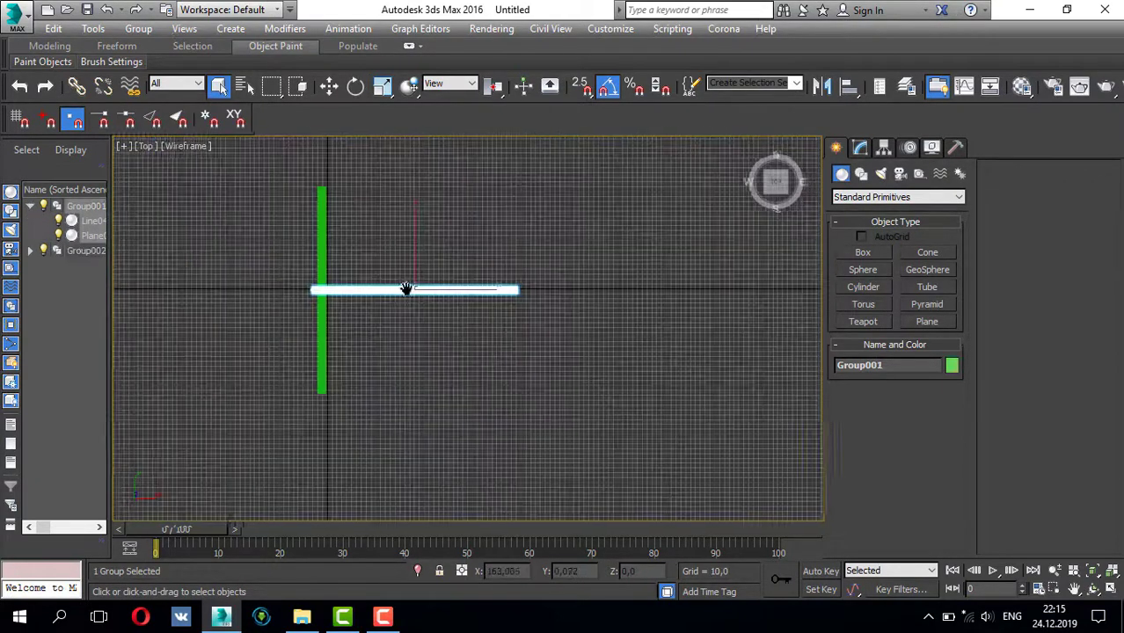
key("alt+w")
key("alt+w")
key("w")
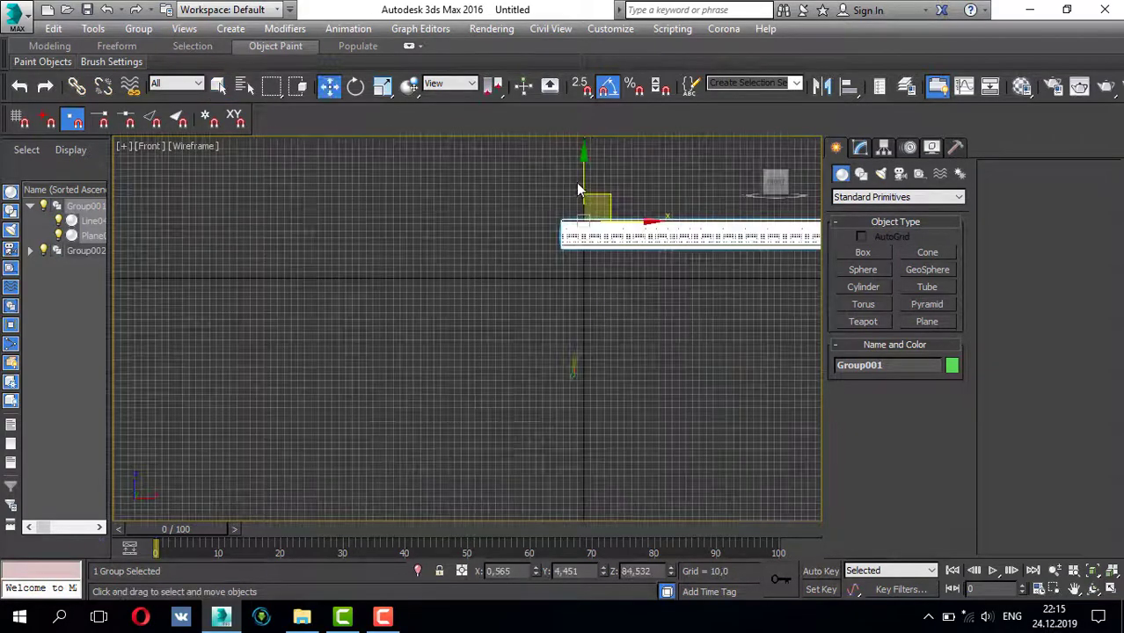
left_click_drag(579, 189, 580, 321)
- Slide Group001 along Y and X in Top view until it meets Group002
key("t")
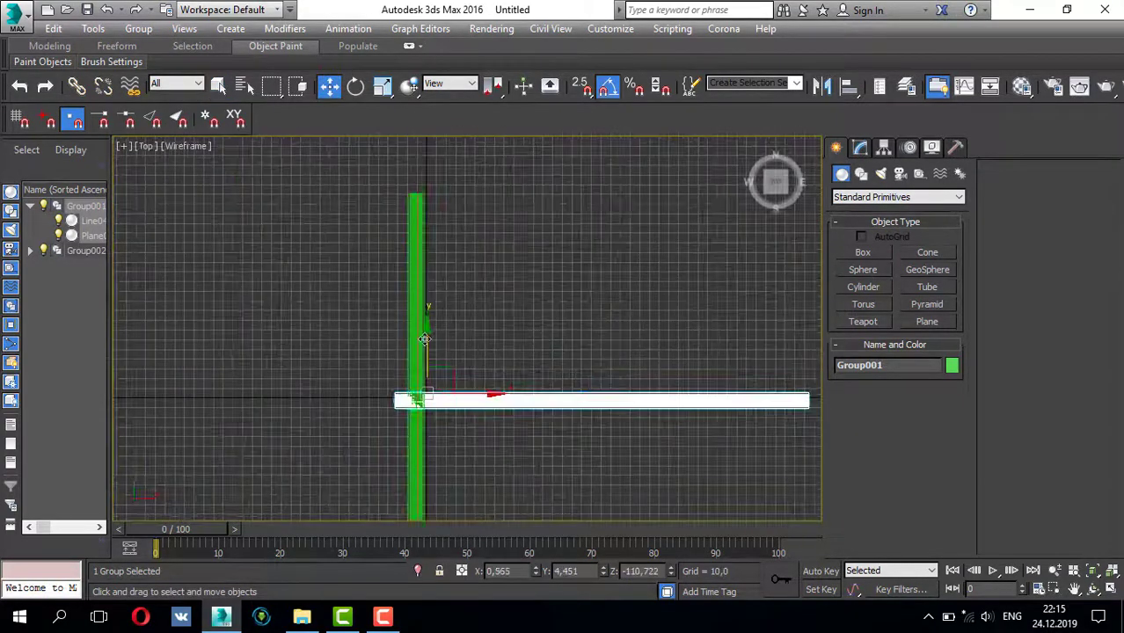
left_click_drag(425, 340, 427, 146)
scroll(433, 172, "up", 5)
left_click_drag(384, 301, 493, 336)
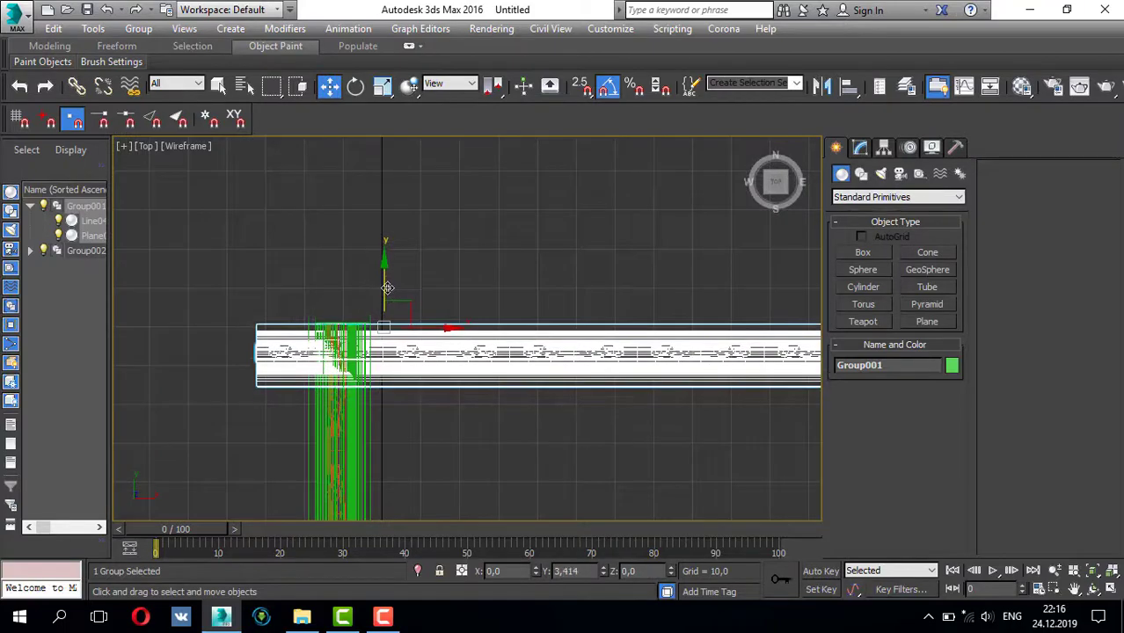
key("p")
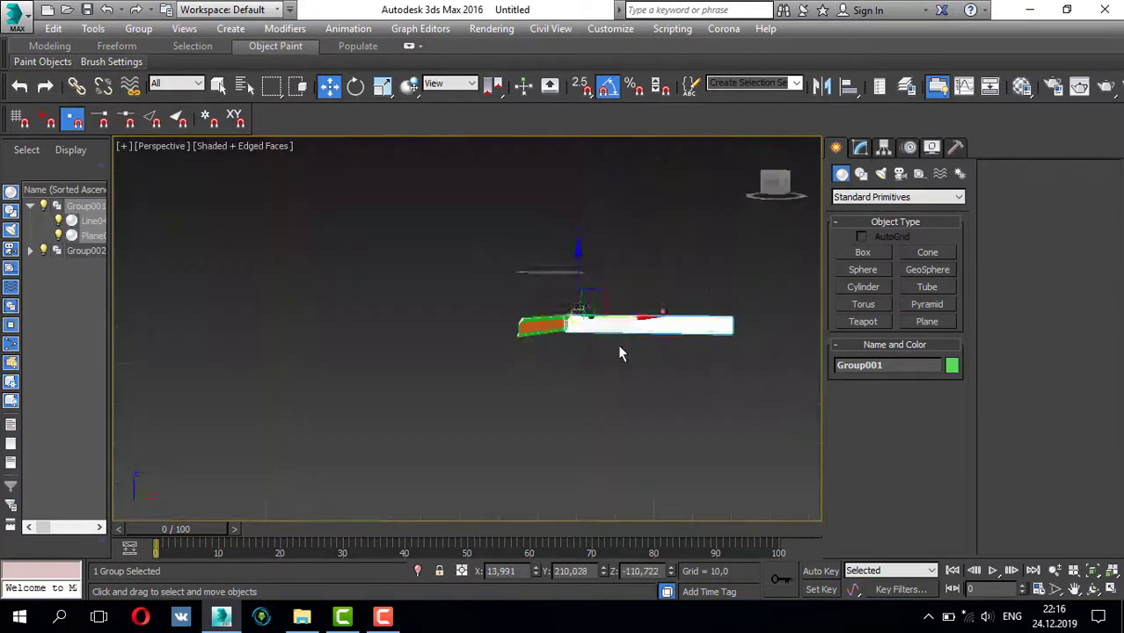
scroll(534, 359, "up", 5)
middle_click_drag(534, 358, 525, 382, "alt")
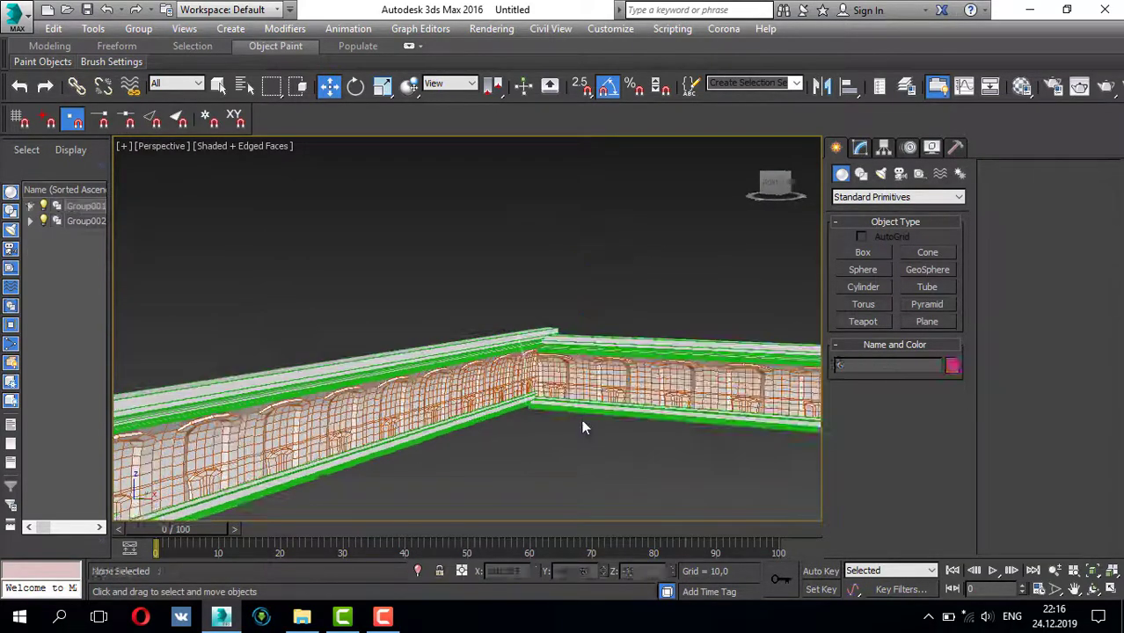
- Mirror Group001 and slide it right along X toward the corner
middle_click_drag(714, 231, 777, 171, "alt")
left_click(822, 85)
left_click(538, 436)
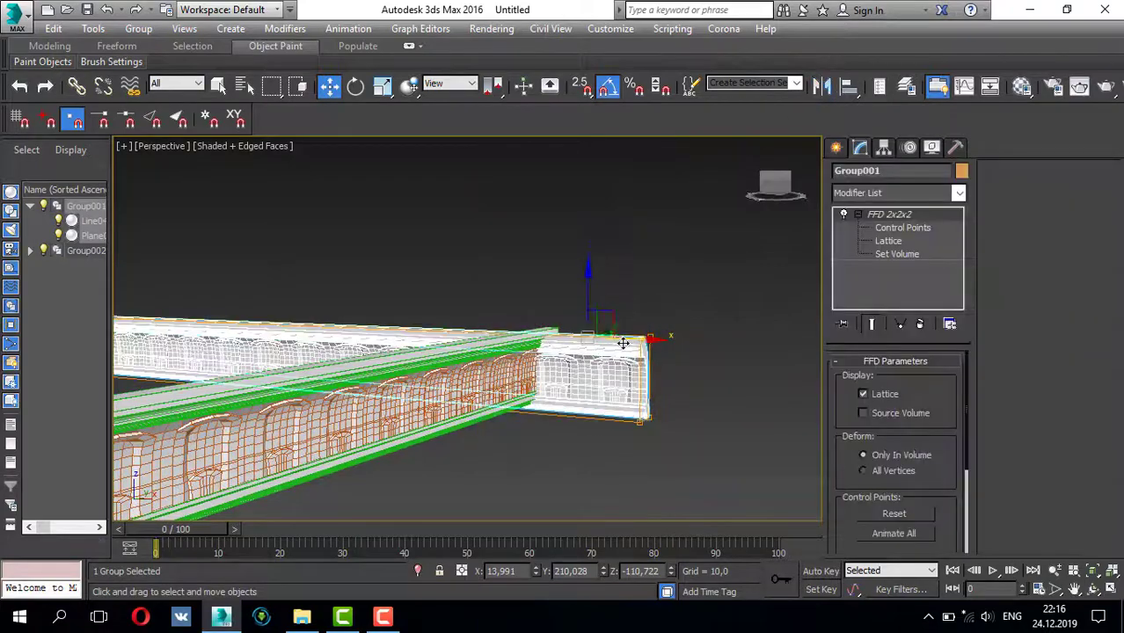
mouse_move(622, 334)
left_mouse_down()
mouse_move(822, 418)
mouse_move(714, 384)
left_mouse_up()
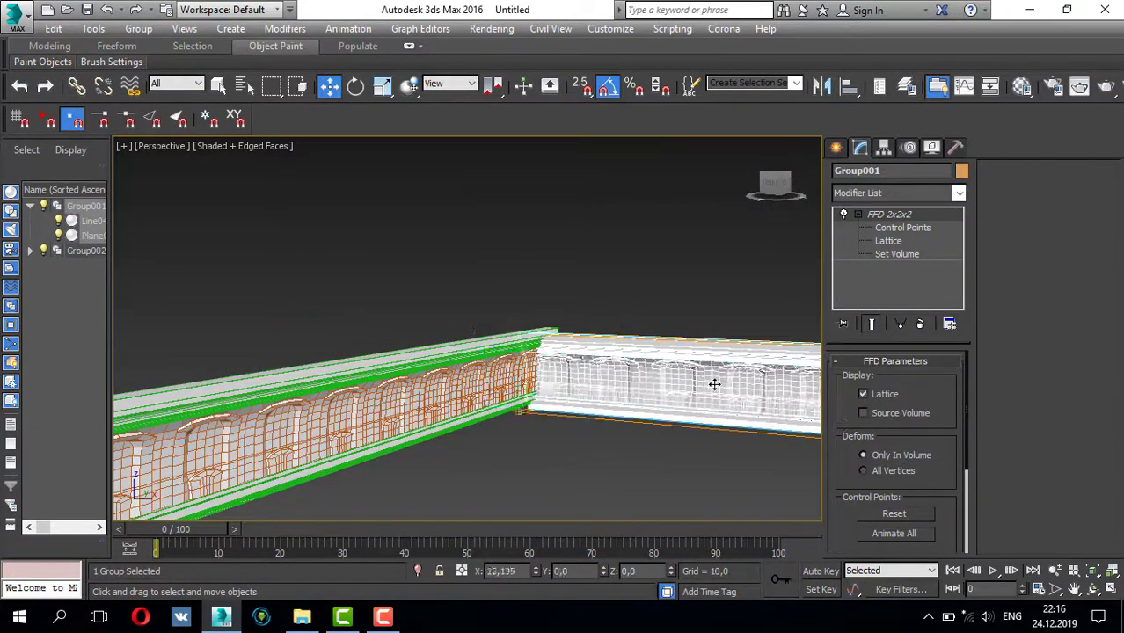
- Verify Group001's alignment with Group002 in Front view, at Z -107.975 and X 374.084
key("alt+w")
right_click(665, 238)
key("alt+w")
scroll(459, 222, "up", 3)
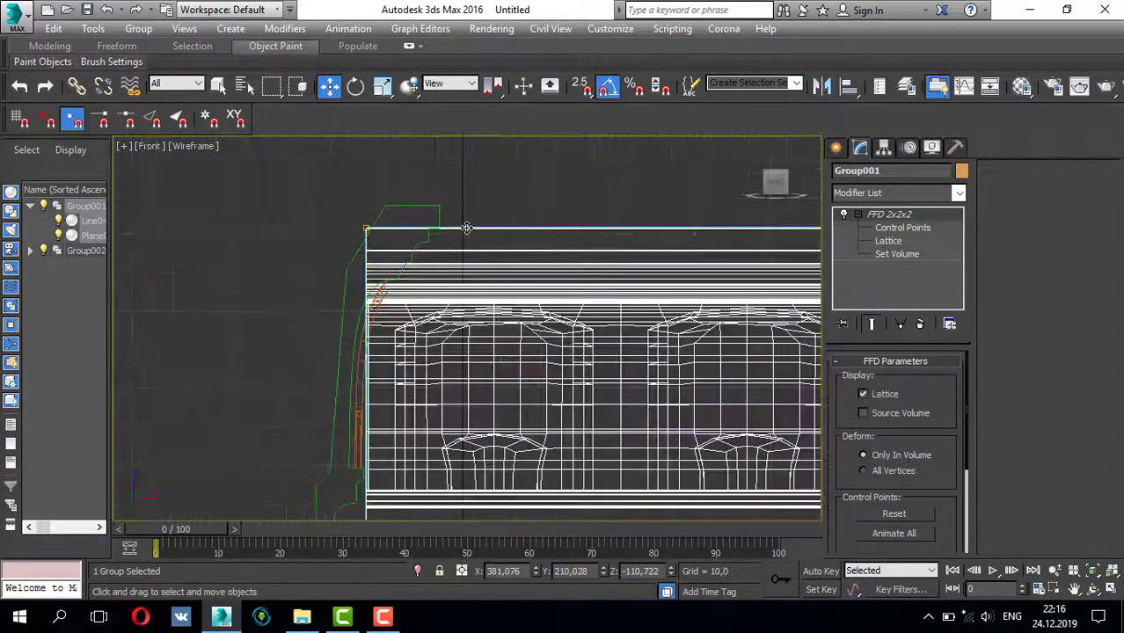
scroll(459, 222, "down", 5)
scroll(642, 183, "down", 3)
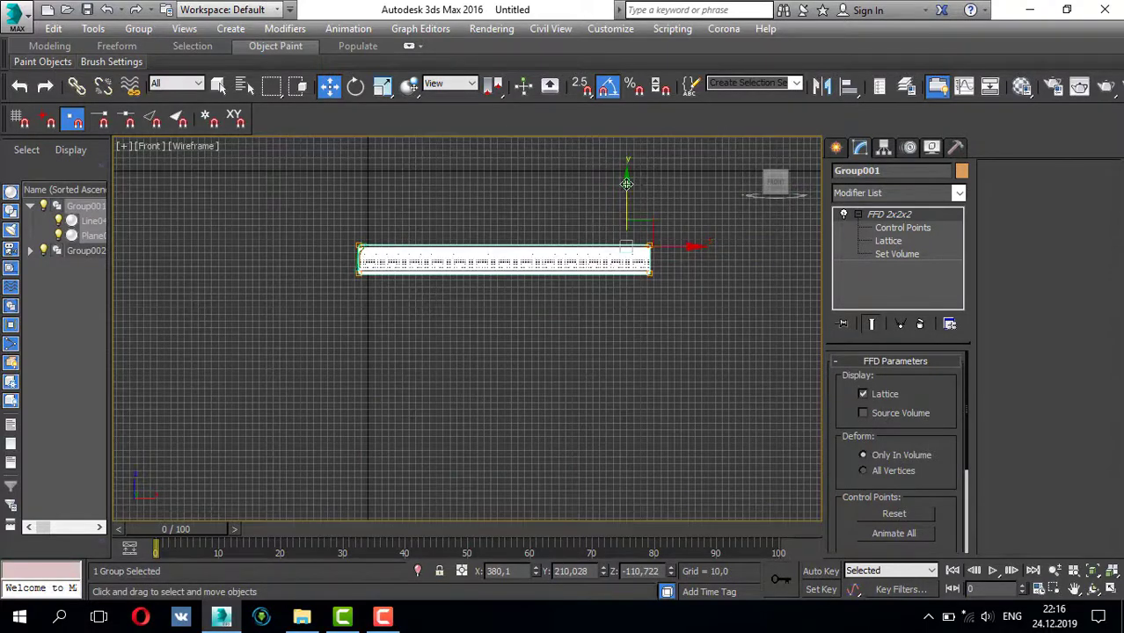
scroll(469, 241, "up", 5)
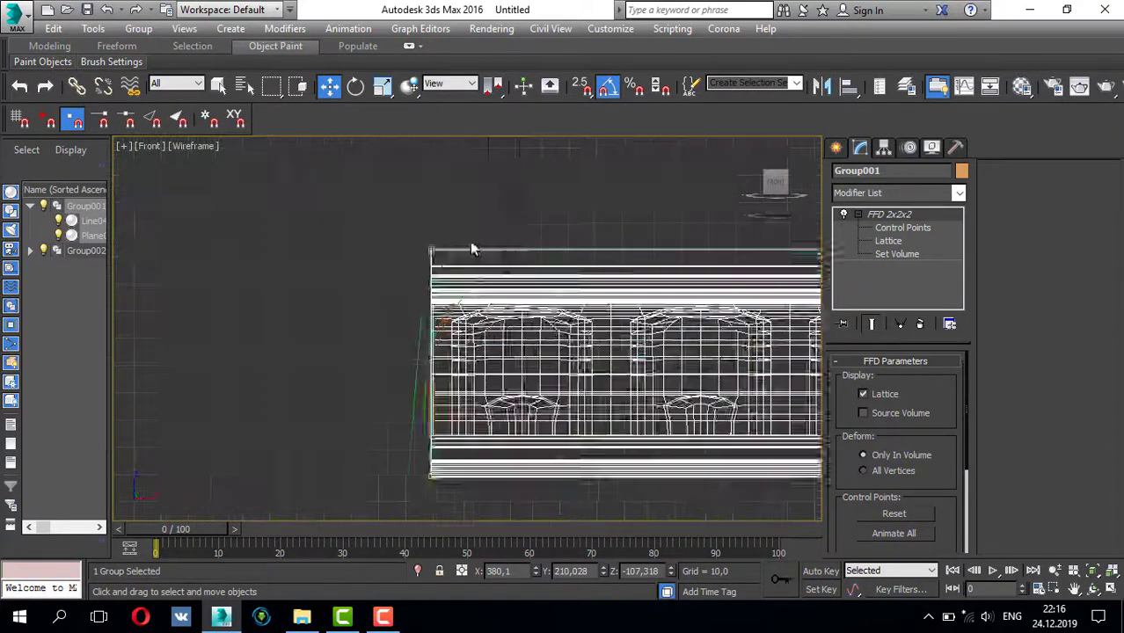
scroll(519, 255, "up", 3)
scroll(531, 256, "down", 4)
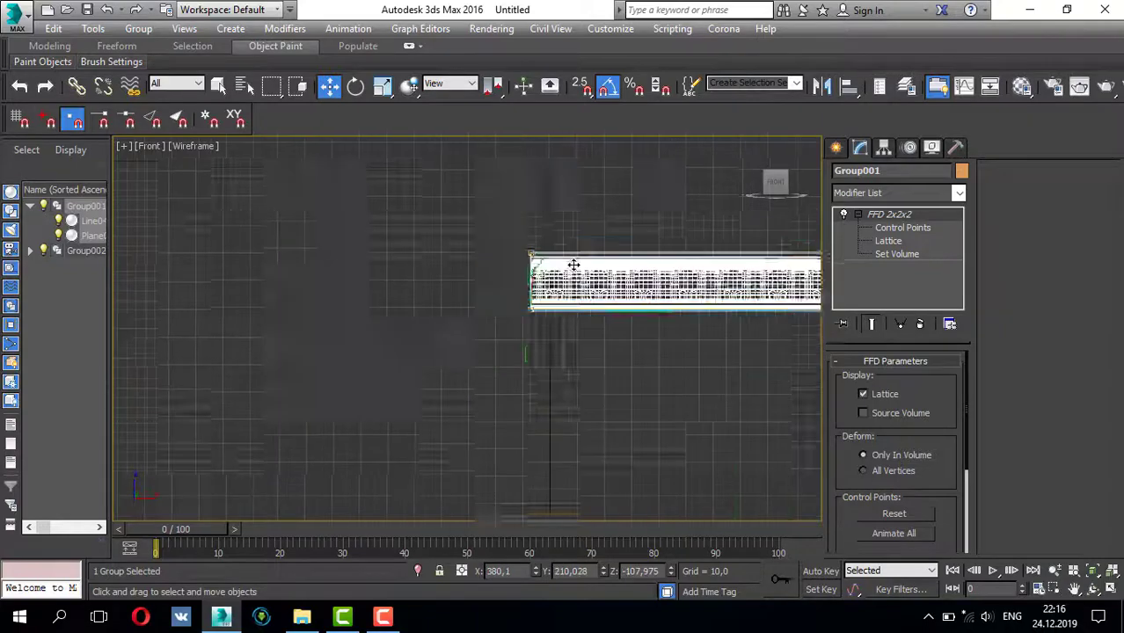
scroll(572, 261, "down", 2)
scroll(668, 289, "down", 2)
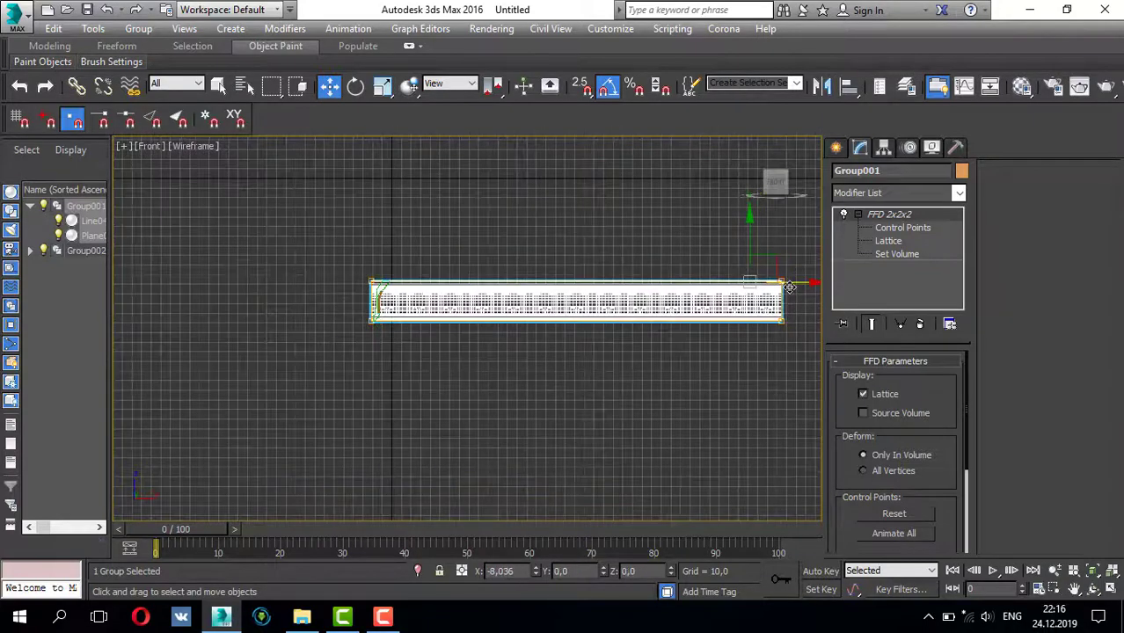
scroll(443, 255, "up", 3)
scroll(443, 255, "up", 2)
scroll(527, 243, "down", 1)
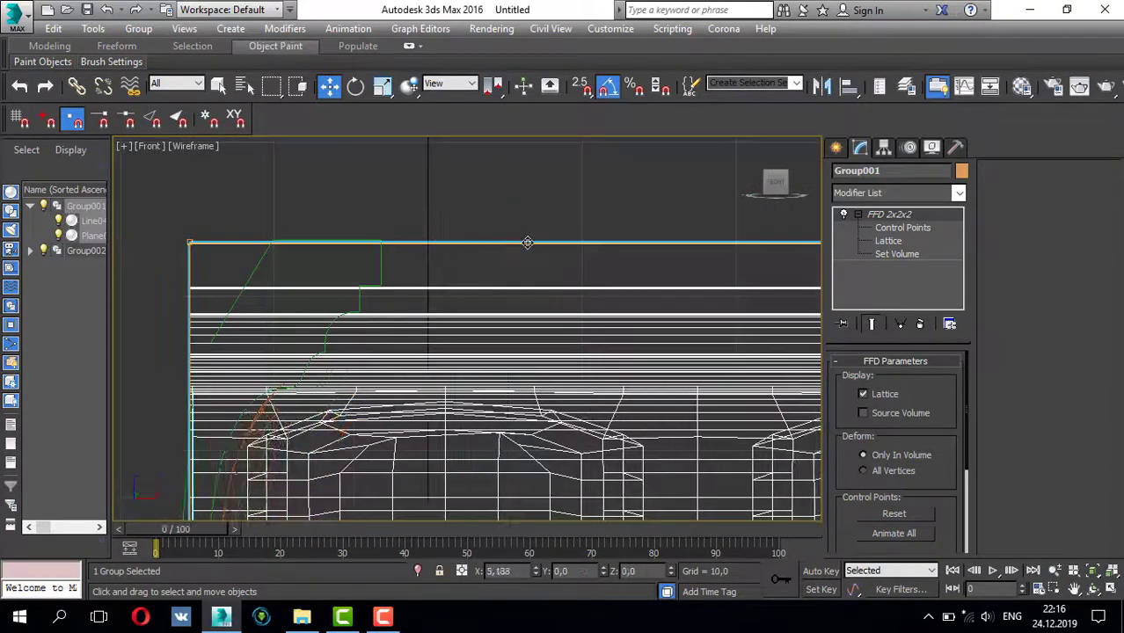
scroll(501, 250, "down", 2)
scroll(519, 220, "down", 2)
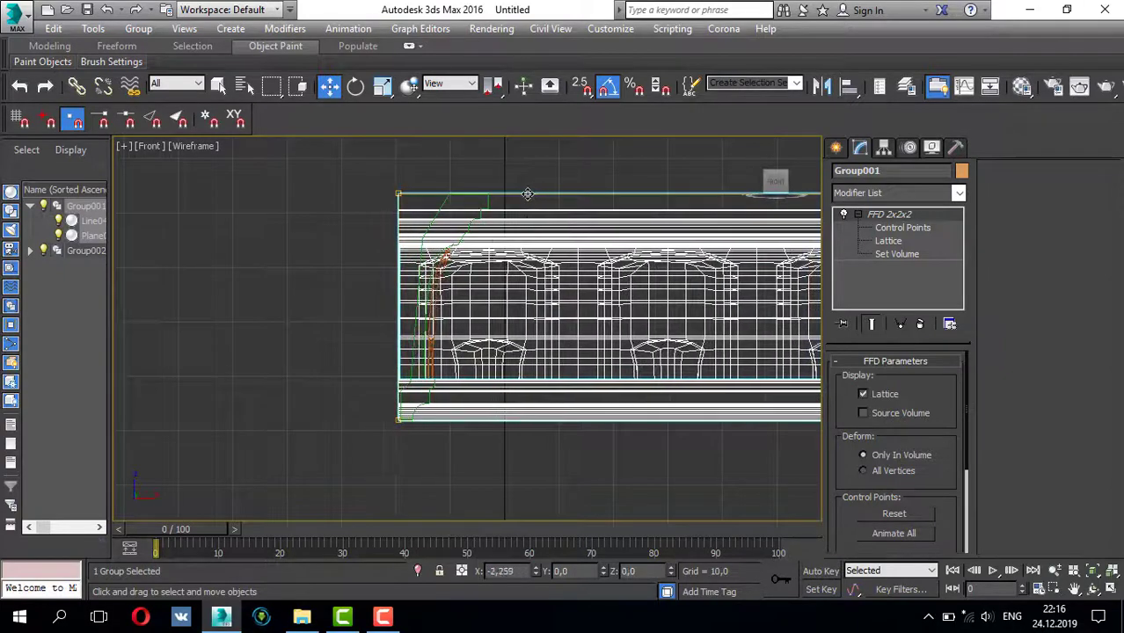
key("p")
middle_click_drag(598, 369, 547, 395, "alt")
- Add a Slice modifier to Group001 in the Top view
key("t")
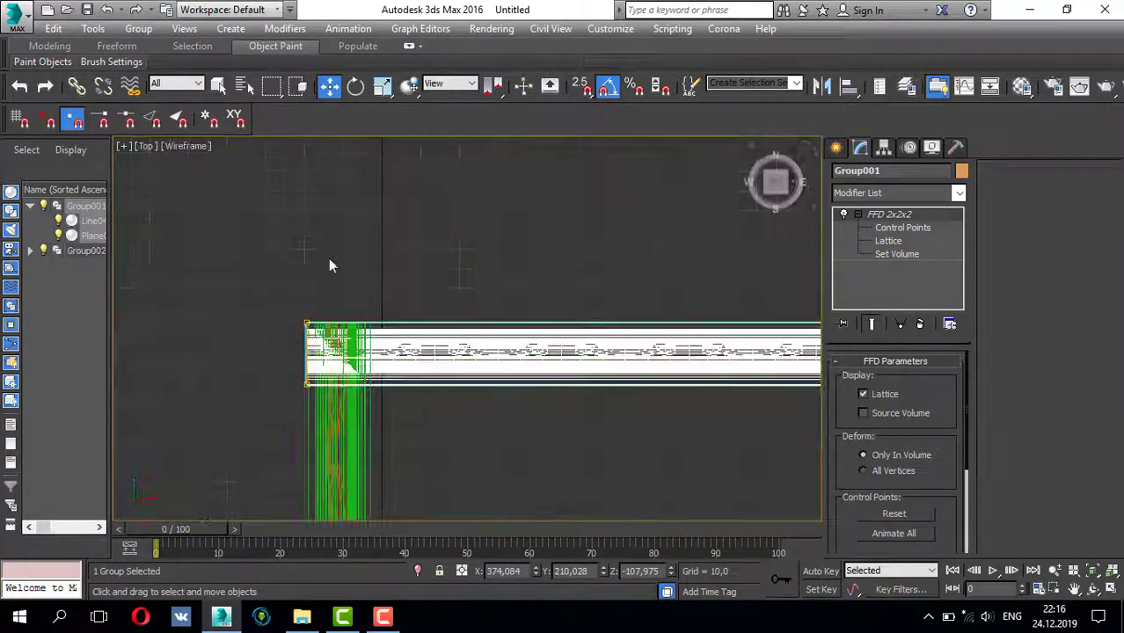
left_click(872, 195)
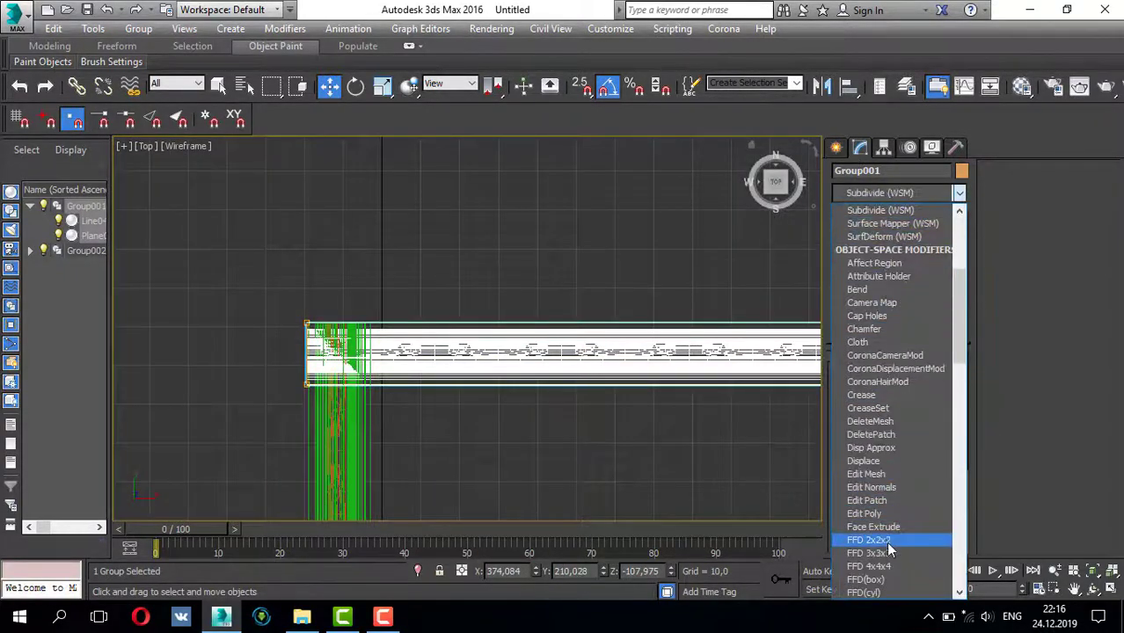
scroll(891, 387, "down", 2)
scroll(891, 404, "down", 5)
scroll(890, 378, "down", 5)
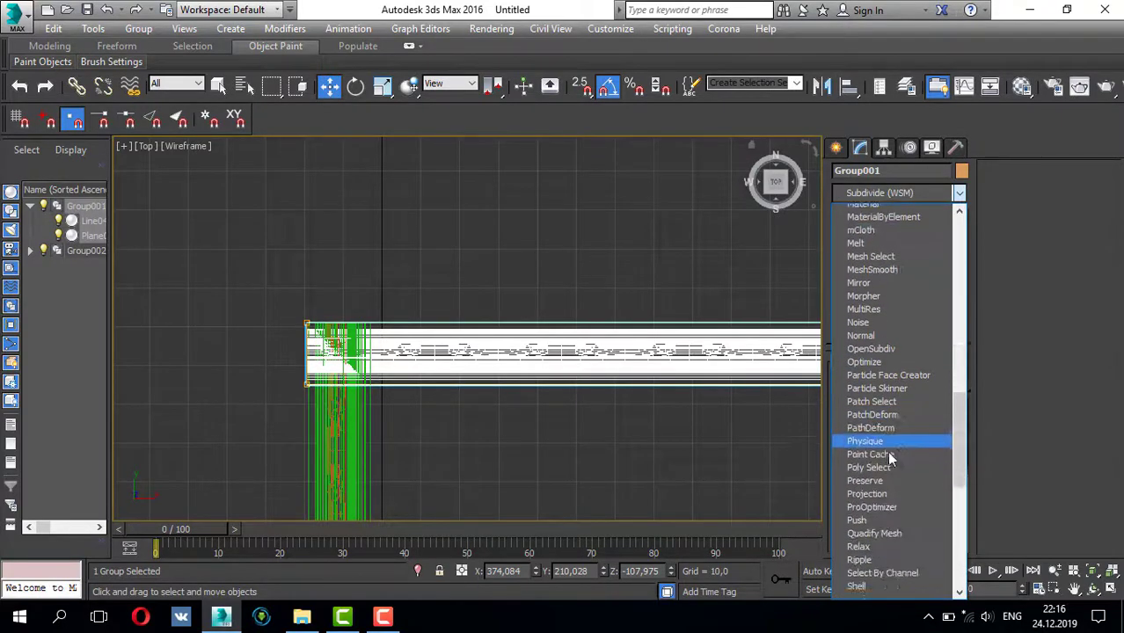
scroll(889, 484, "down", 3)
left_click(884, 515)
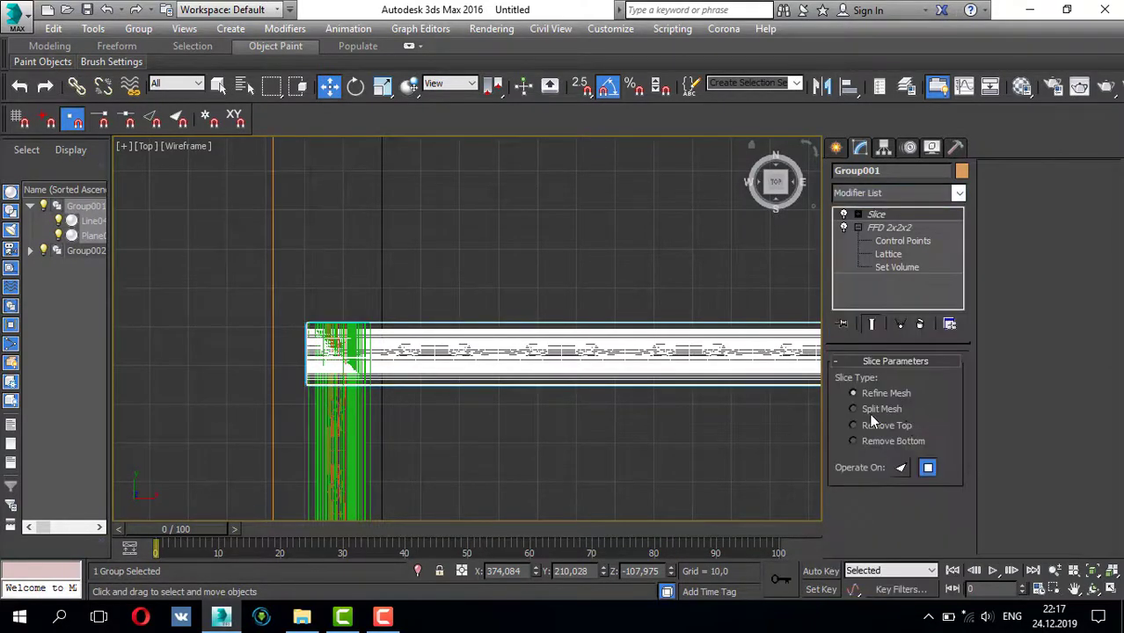
- Rotate and move Group001's slice plane onto the 45° corner diagonal
left_click(888, 227)
scroll(676, 255, "down", 3)
key("e")
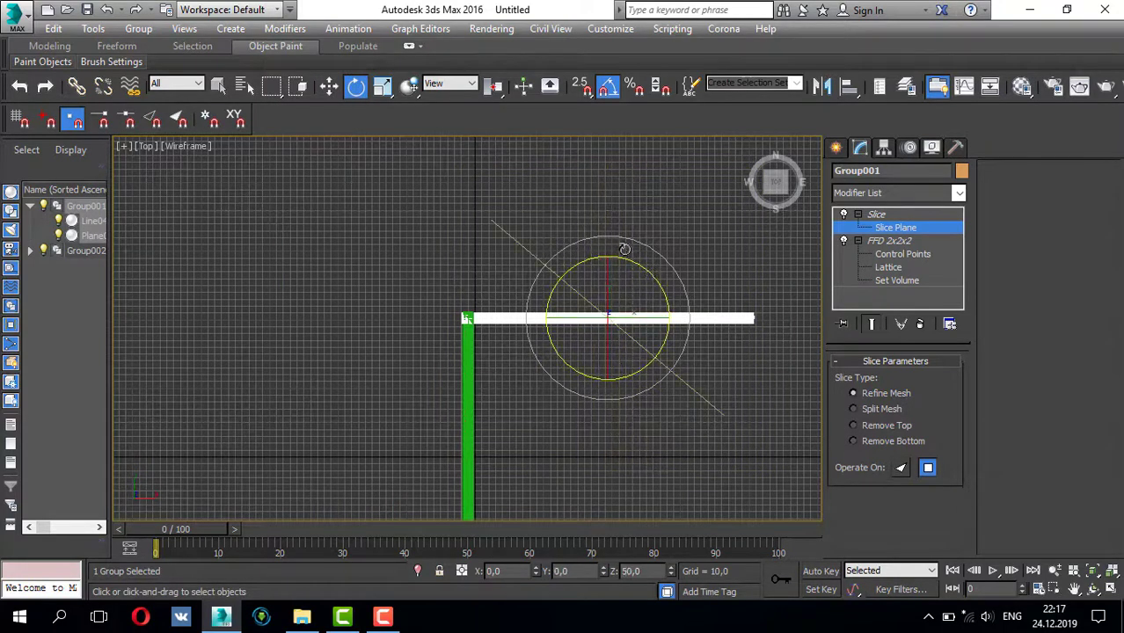
key("w")
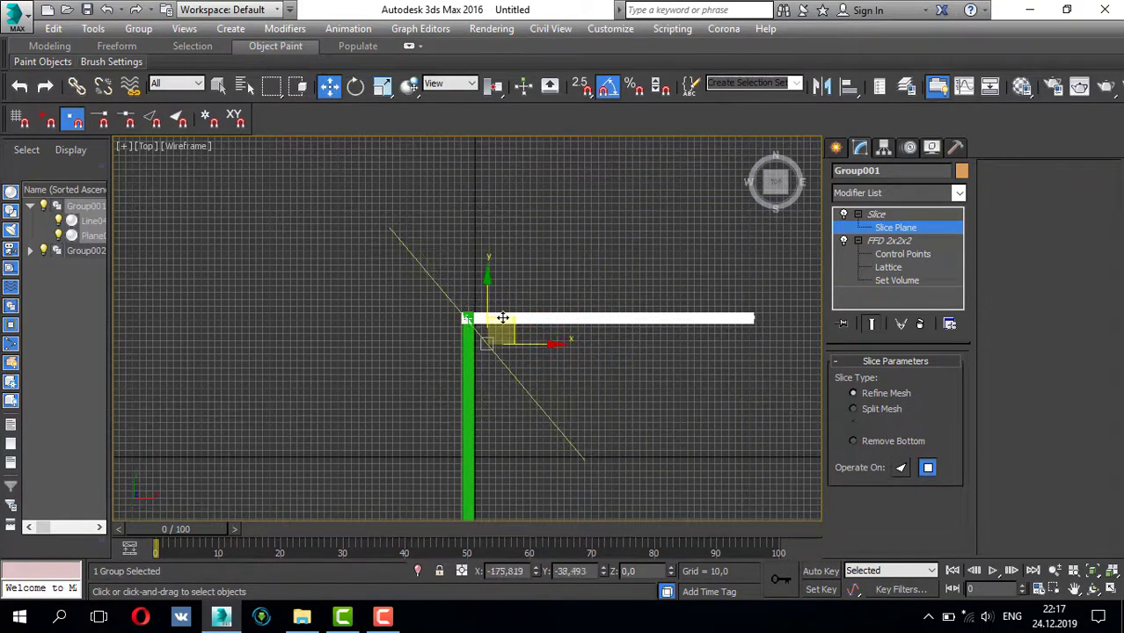
scroll(502, 317, "up", 3)
scroll(601, 413, "up", 2)
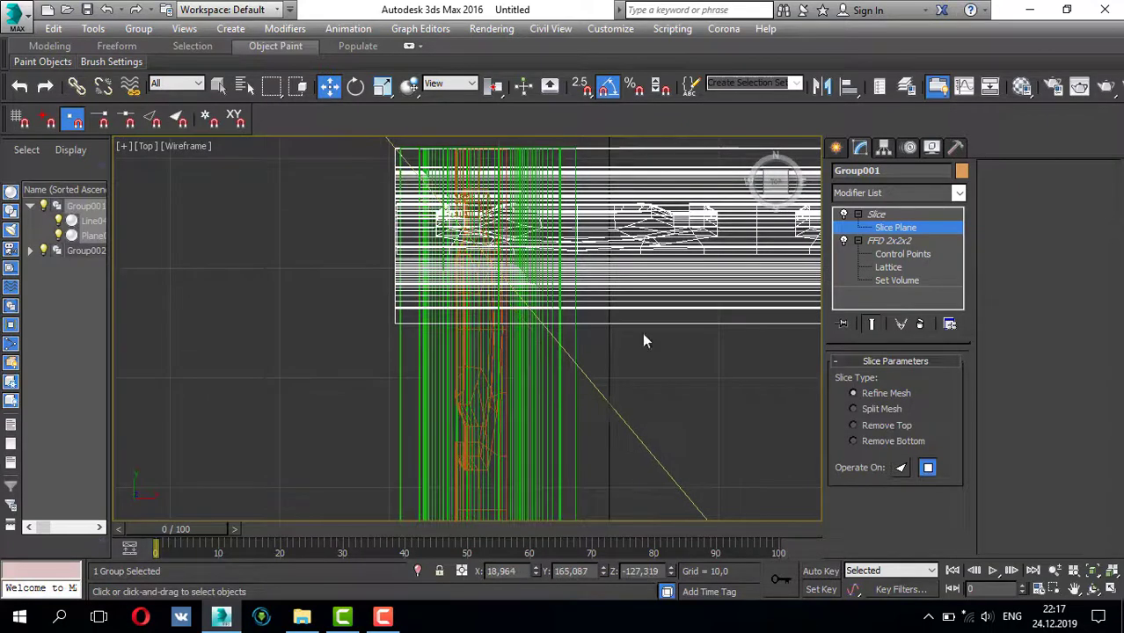
scroll(643, 340, "down", 3)
key("e")
left_click_drag(609, 371, 625, 367)
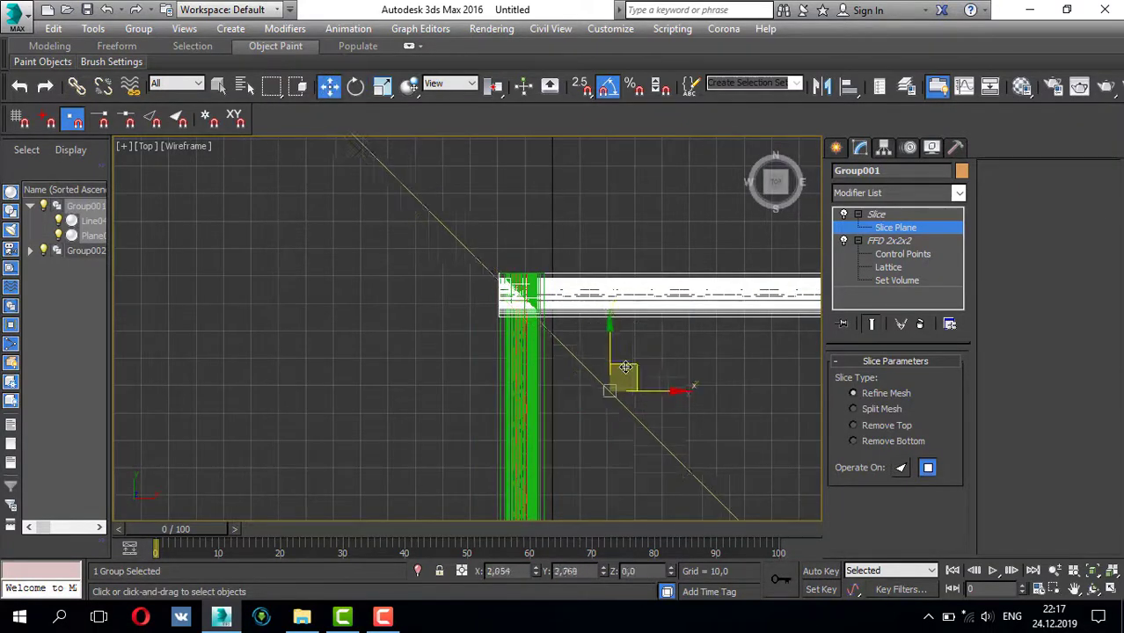
- Set the slice to Remove Bottom and fine-tune the plane at the corner
scroll(492, 312, "up", 2)
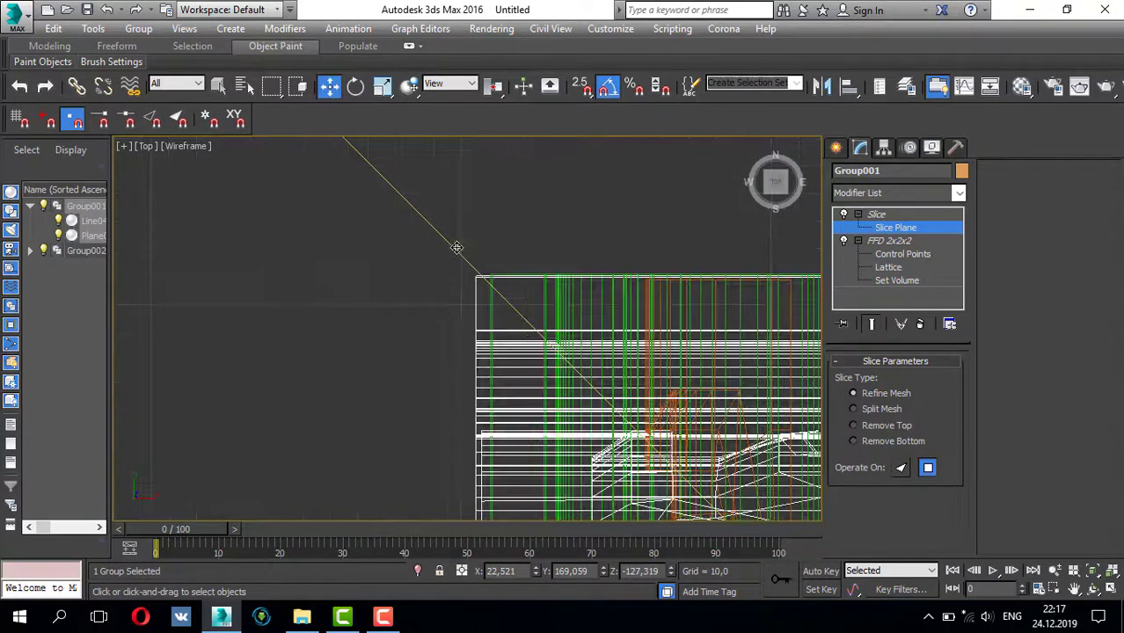
scroll(466, 268, "down", 2)
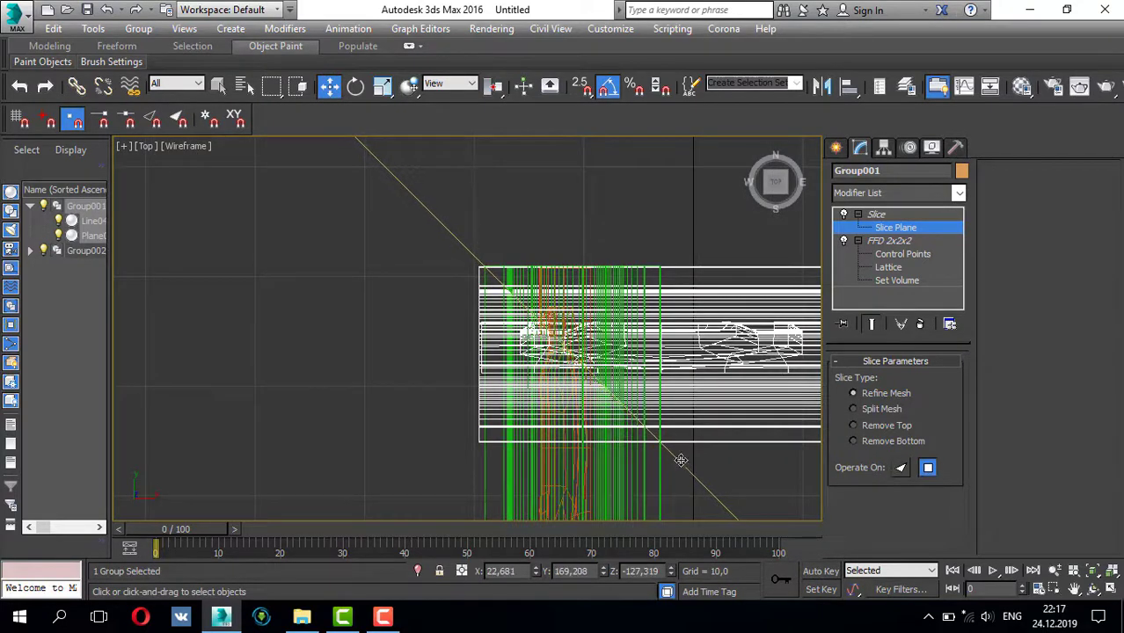
scroll(680, 460, "down", 2)
left_click(853, 437)
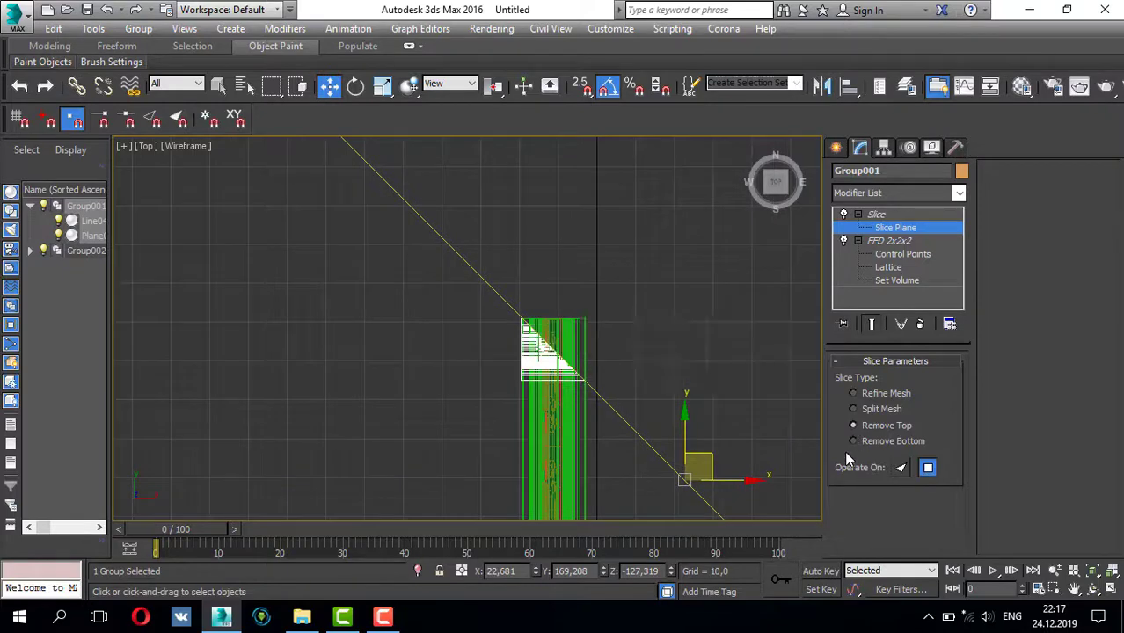
left_click_drag(695, 466, 615, 398)
left_click(890, 231)
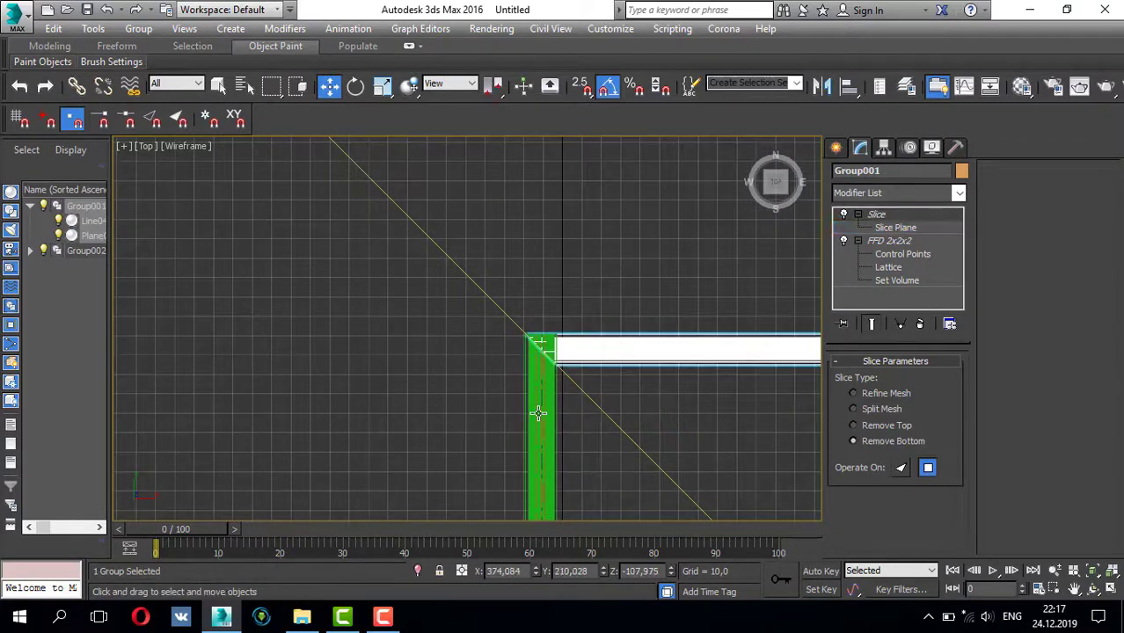
- Give Group002 an FFD 2x2x2 and stretch its end control points toward the corner
left_click(741, 341)
left_click(882, 194)
scroll(869, 213, "down", 5)
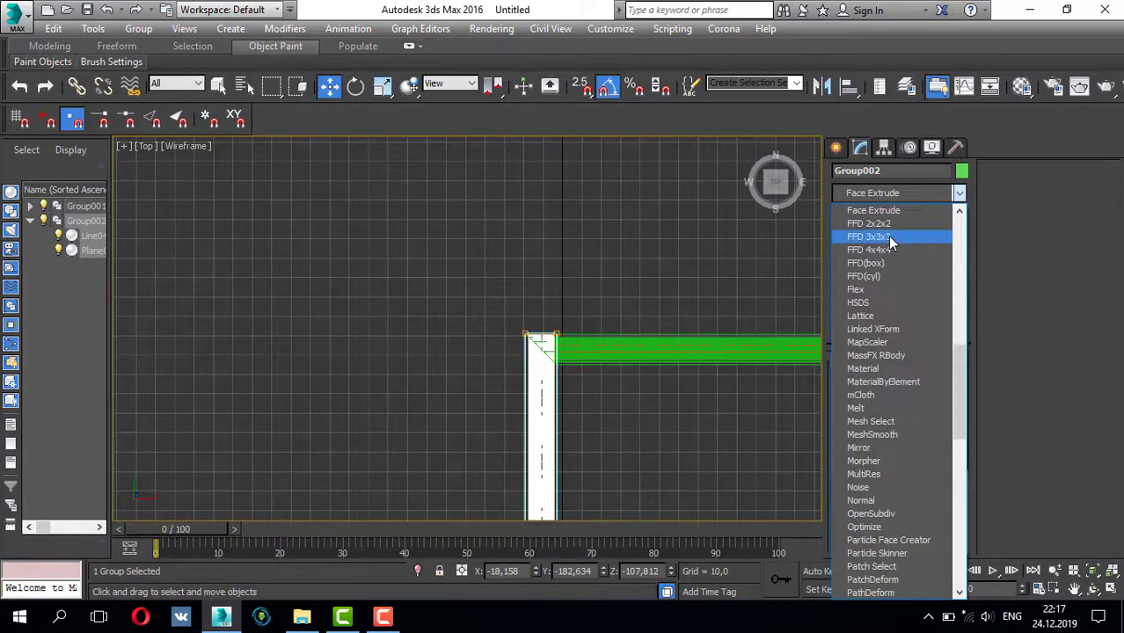
left_click(871, 233)
left_click(858, 215)
left_click(902, 228)
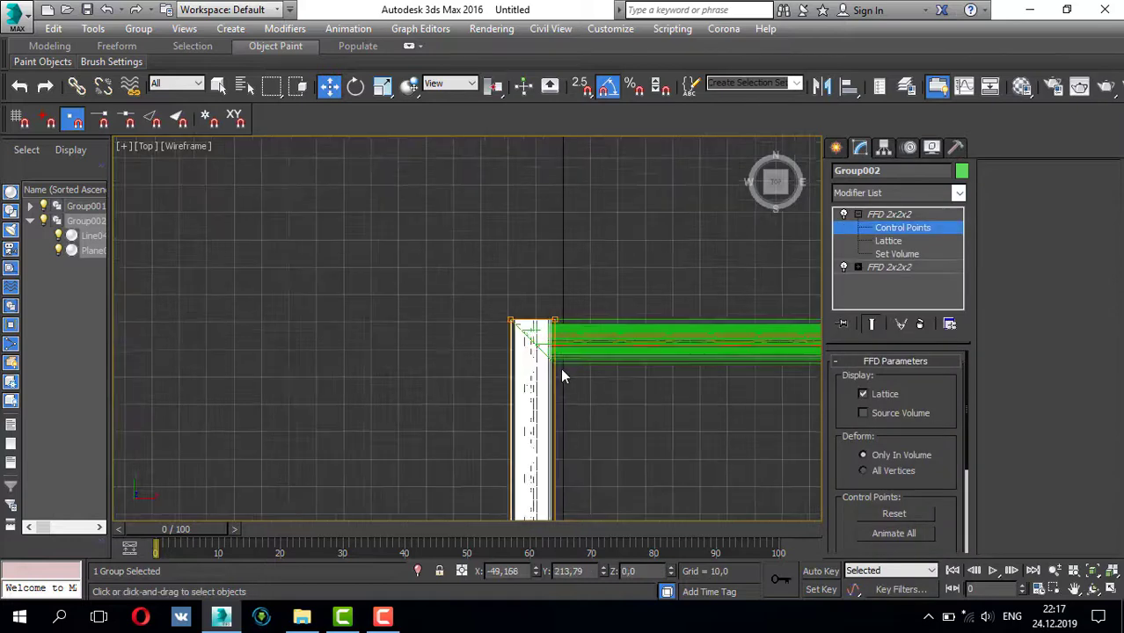
left_click_drag(560, 367, 576, 360)
left_click(918, 214)
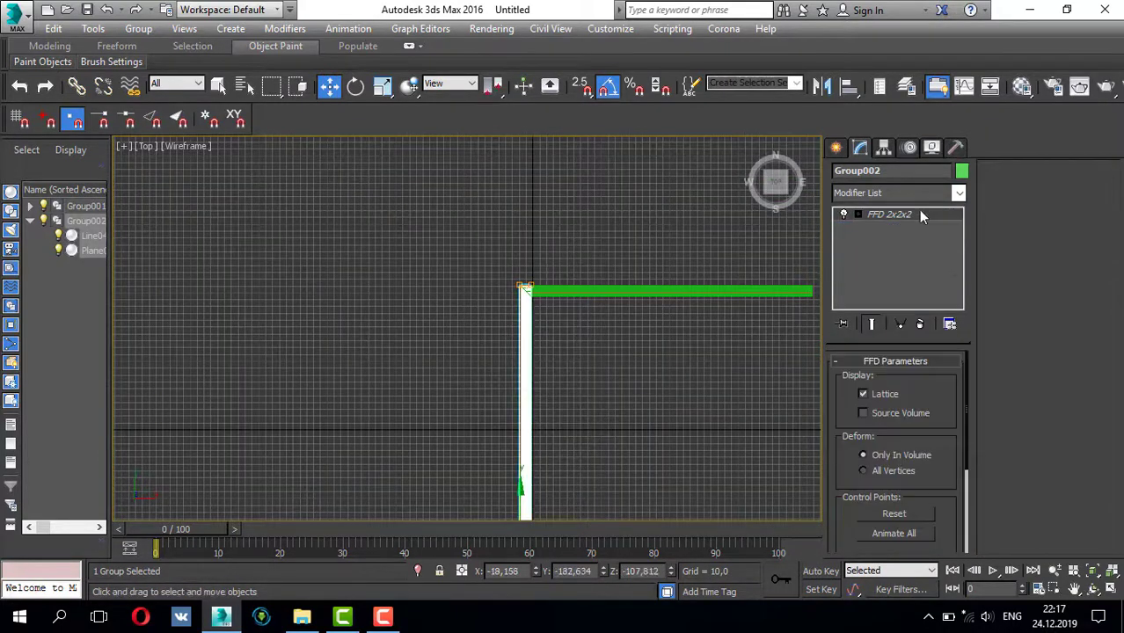
left_click(930, 195)
scroll(887, 219, "down", 10)
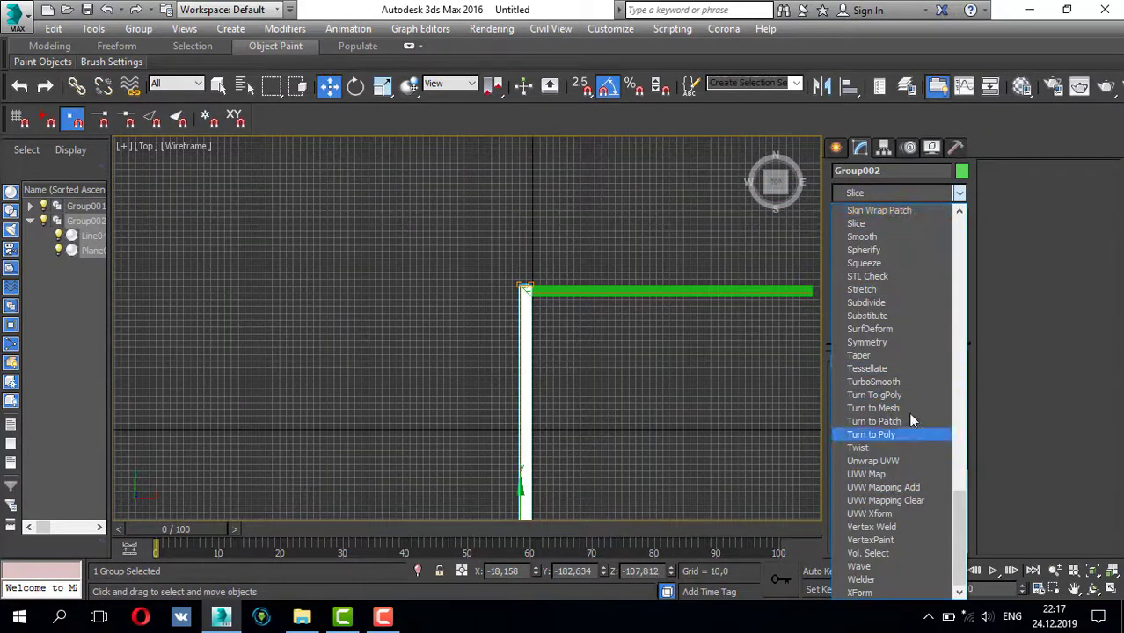
- Slice Group002 along the 45° corner diagonal with Remove Top, checking the miter in perspective
left_click(870, 228)
left_click(873, 227)
key("e")
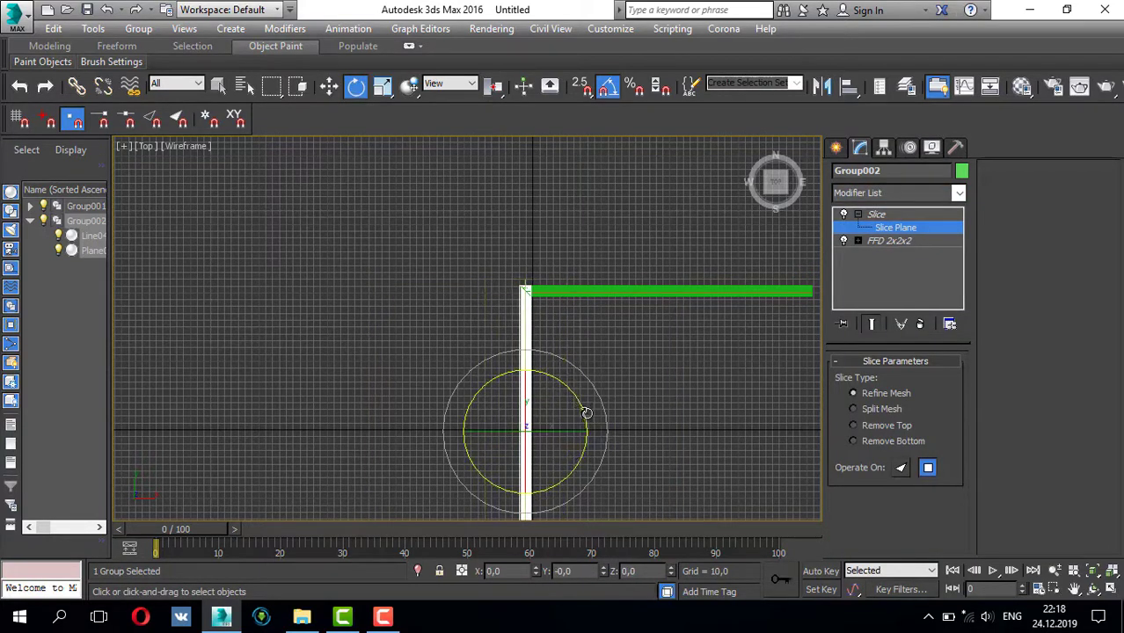
key("w")
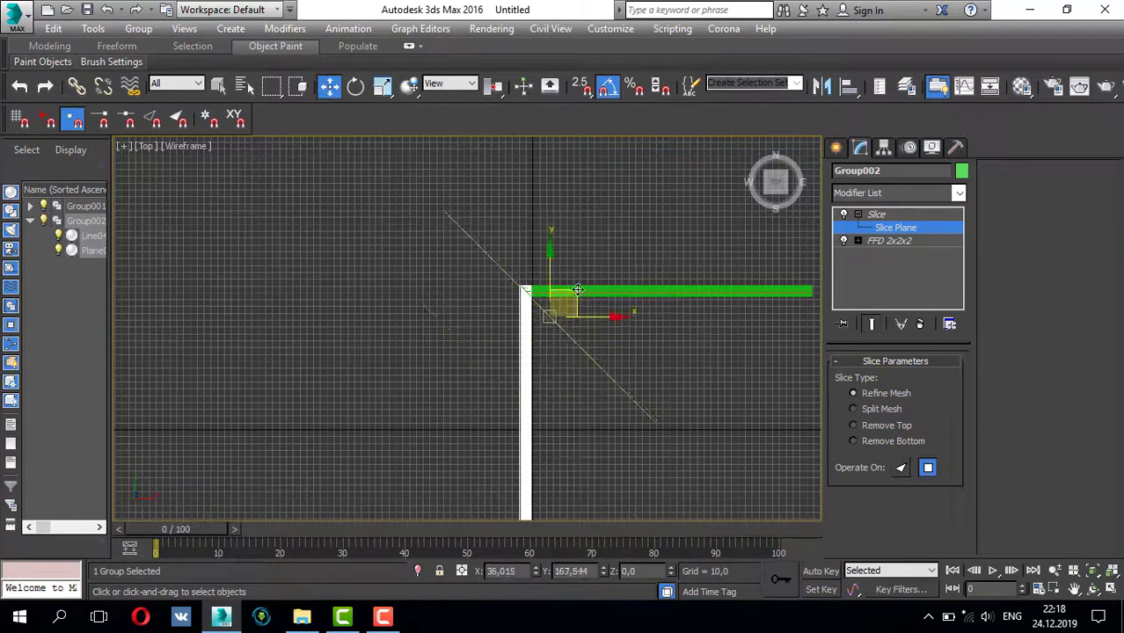
key("z")
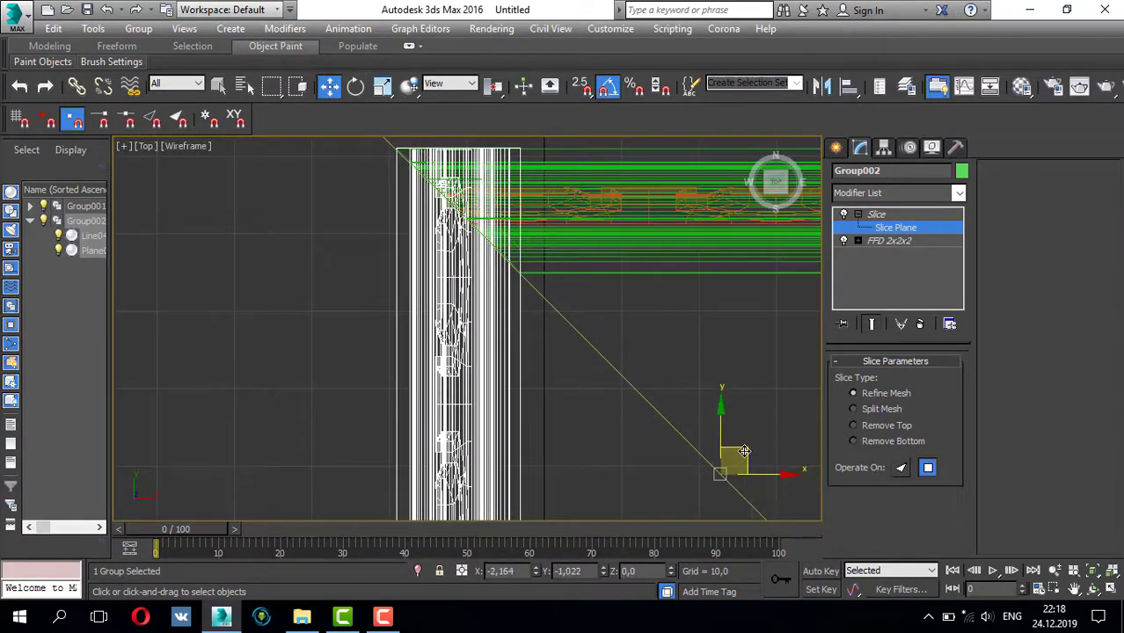
key("shift+z")
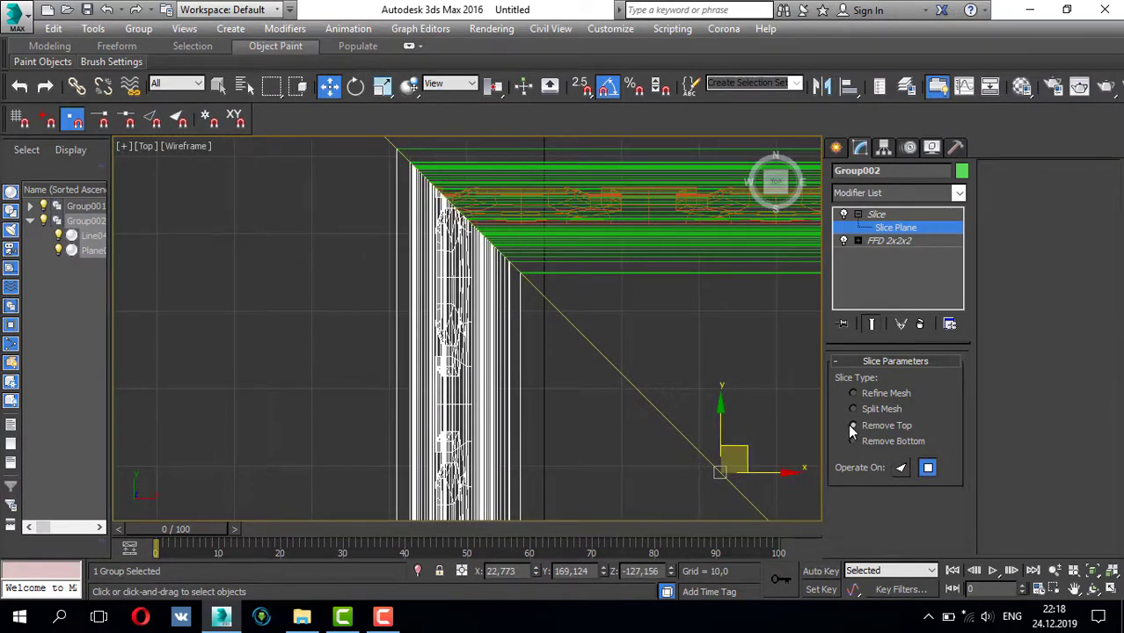
key("shift+z")
key("shift+z")
scroll(658, 414, "up", 3)
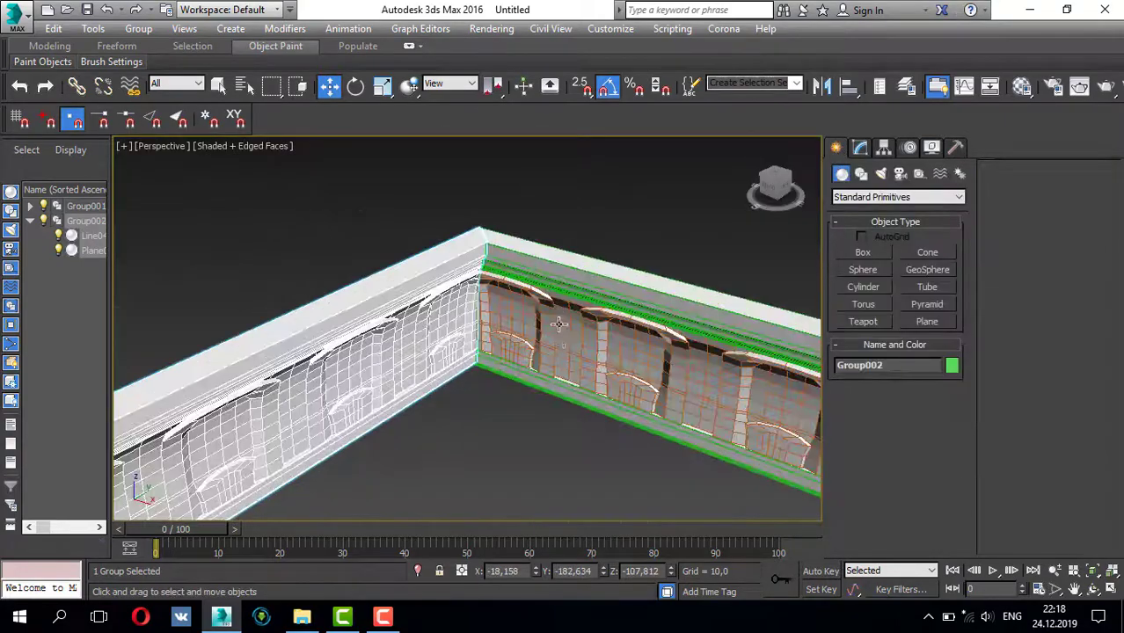
scroll(545, 303, "up", 3)
scroll(545, 303, "down", 3)
scroll(523, 356, "down", 2)
middle_click_drag(523, 356, 545, 290, "alt")
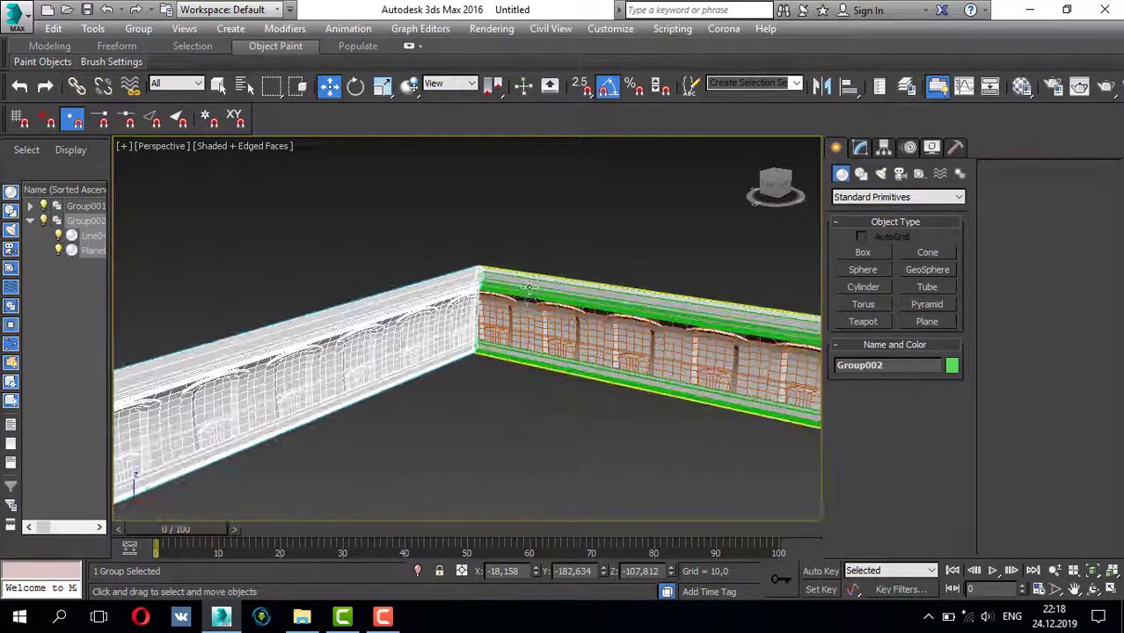
scroll(545, 290, "up", 3)
scroll(545, 290, "down", 3)
left_click(553, 260)
scroll(552, 264, "up", 2)
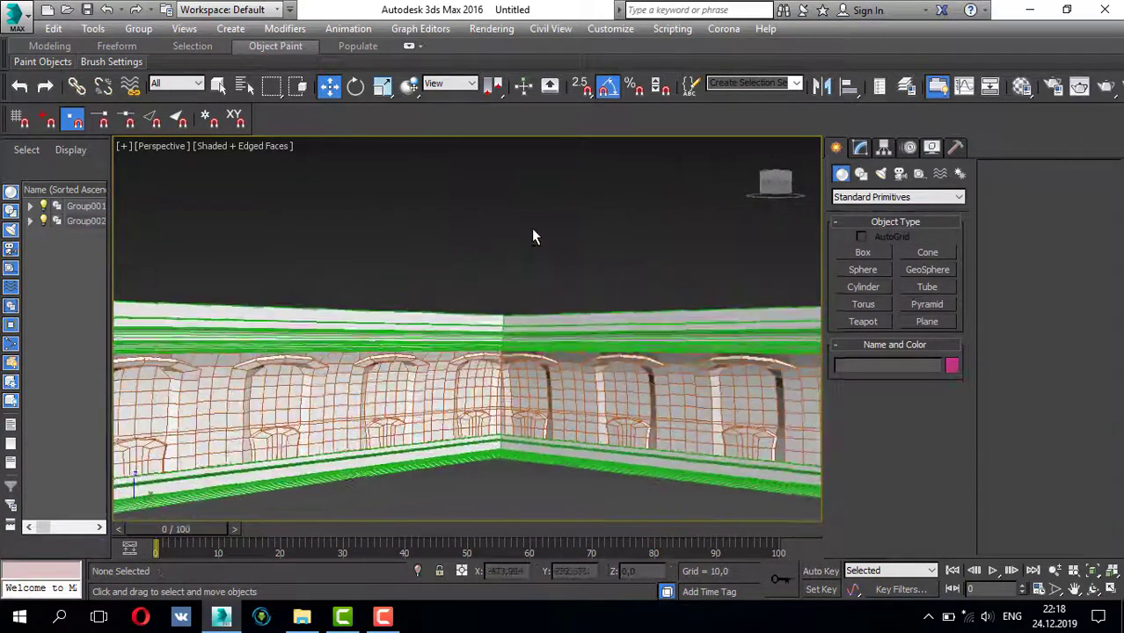
scroll(543, 324, "down", 3)
scroll(543, 324, "down", 2)
key("ctrl+a")
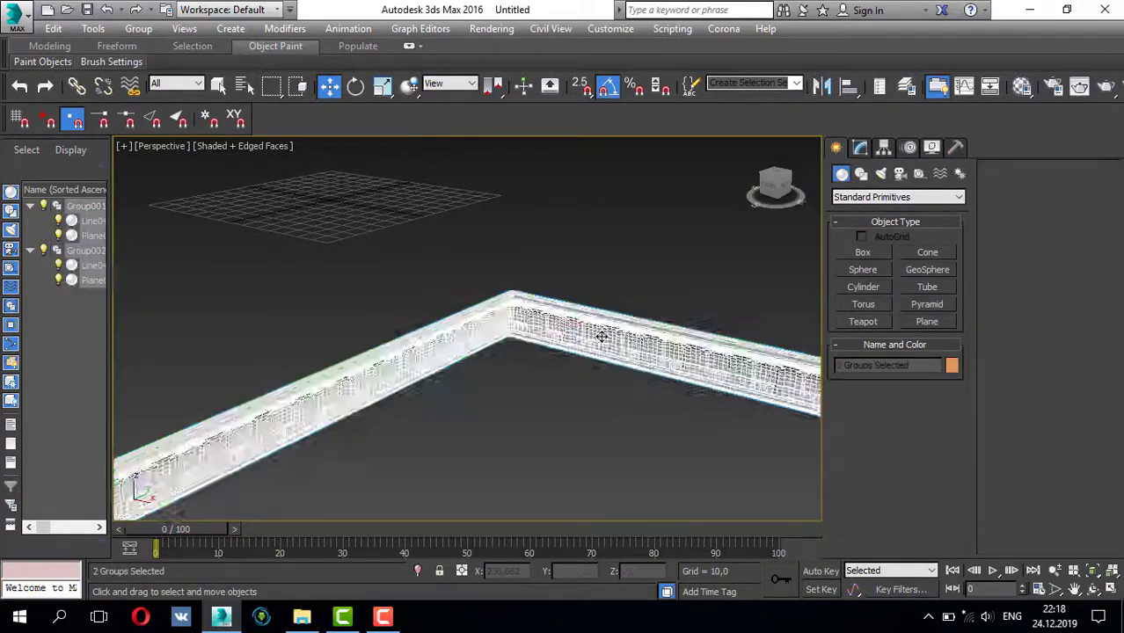
key("alt+w")
right_click(579, 199)
key("alt+w")
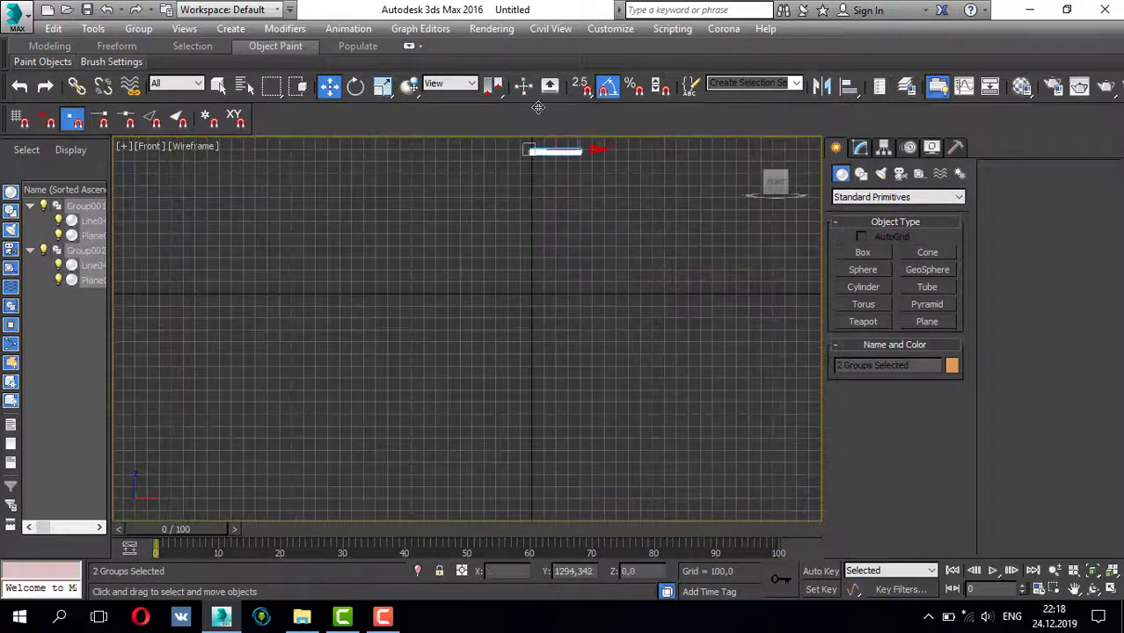
middle_click_drag(538, 108, 519, 198)
key("alt+w")
right_click(640, 382)
key("alt+w")
left_click(472, 335)
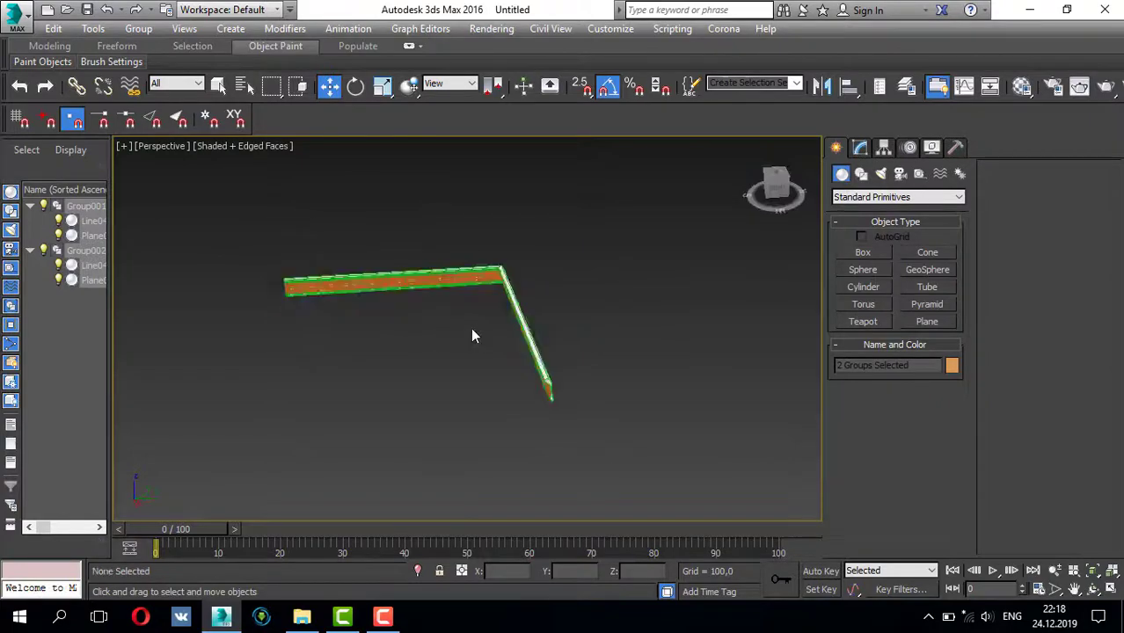
scroll(472, 335, "up", 3)
key("t")
scroll(408, 254, "down", 1)
mouse_move(427, 290)
middle_mouse_down()
mouse_move(448, 269)
mouse_move(432, 260)
middle_mouse_up()
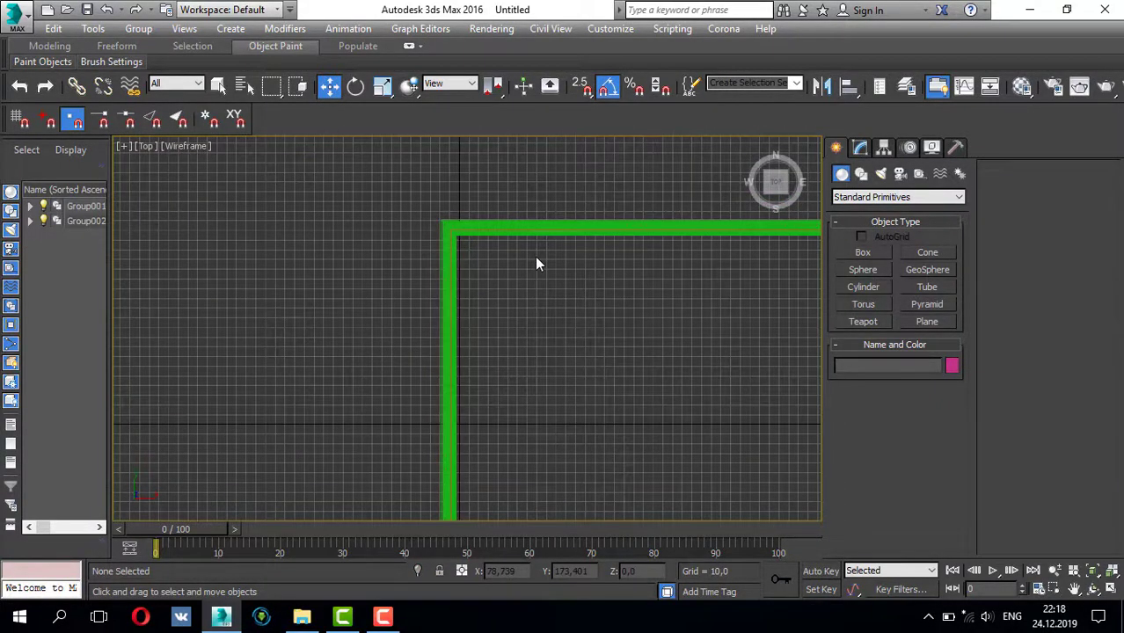
- Create Box001 with length, width and height all 1500
left_click(863, 253)
scroll(652, 319, "down", 4)
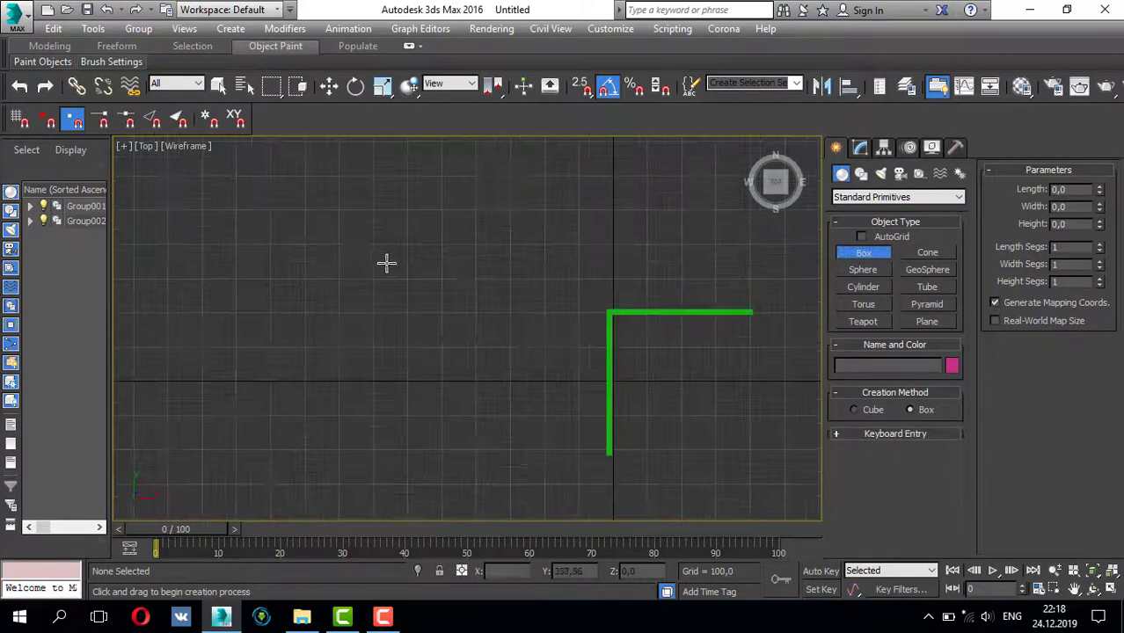
scroll(378, 264, "down", 3)
scroll(342, 242, "down", 3)
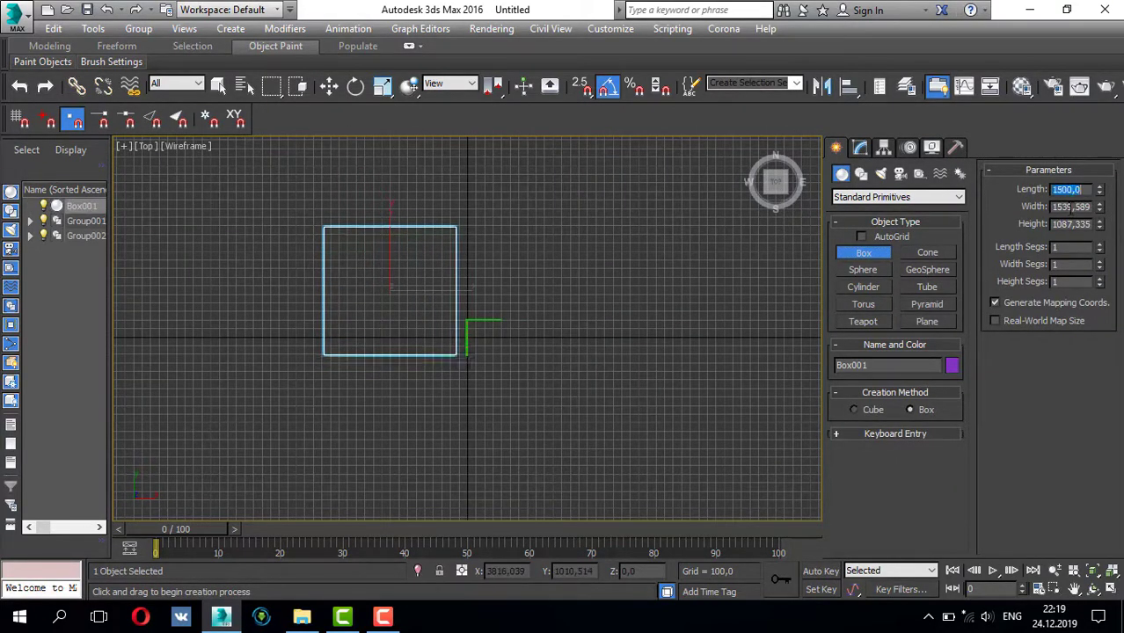
key("Return")
key("alt+w")
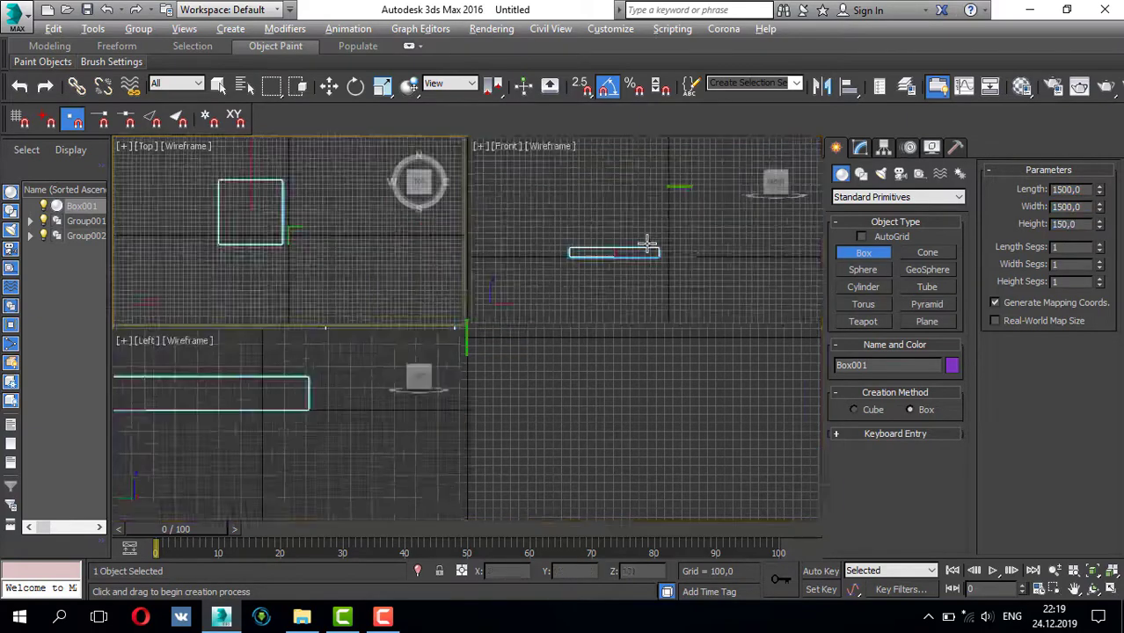
key("alt+w")
type("15")
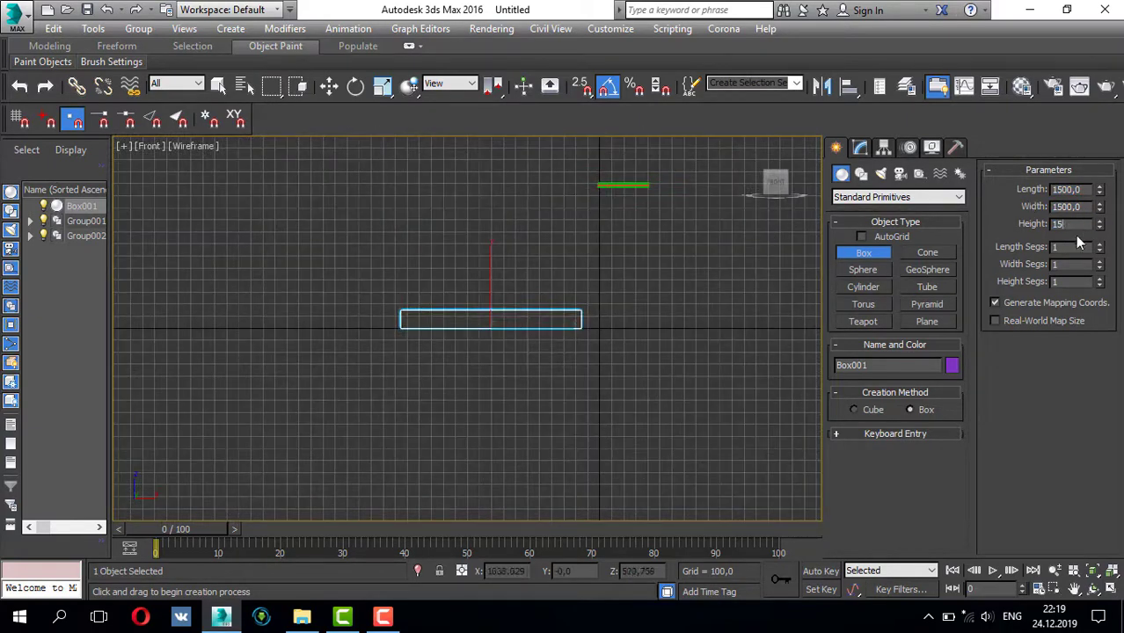
type("00")
key("Return")
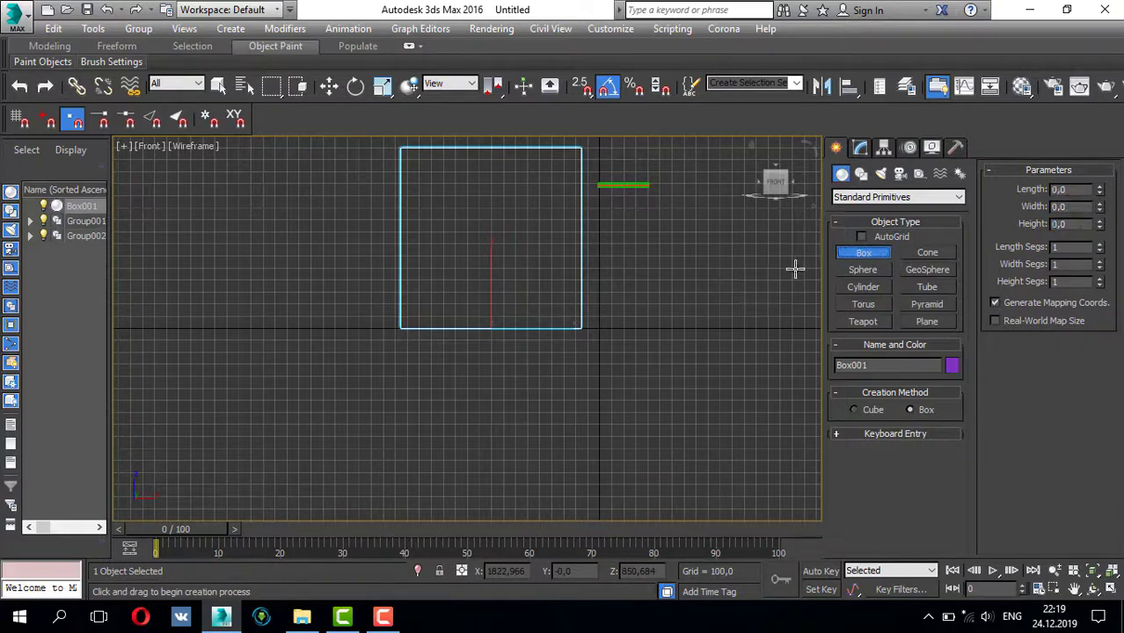
key("w")
right_click(568, 229)
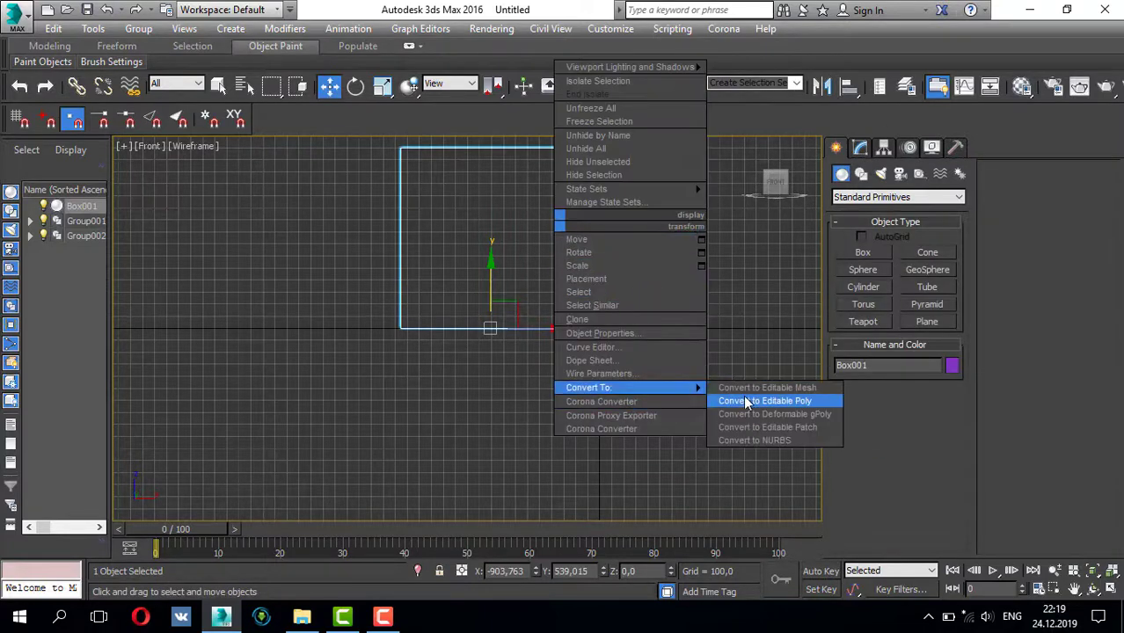
- Convert Box001 to an Editable Poly and fit it in the perspective view
left_click(752, 539)
key("4")
key("alt+w")
right_click(650, 405)
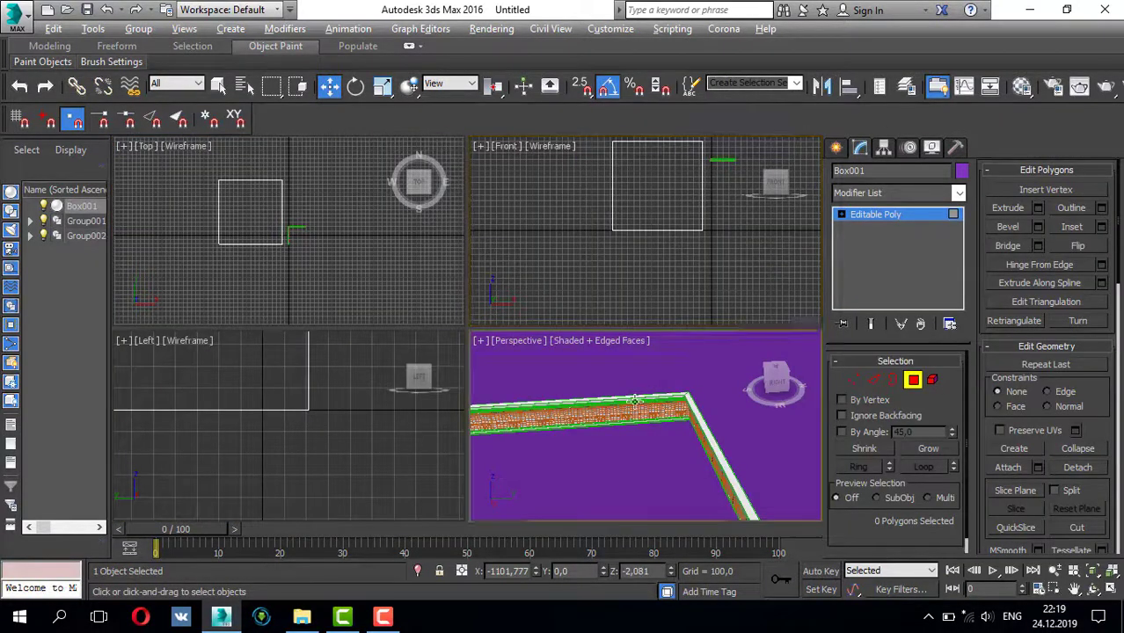
key("alt+w")
key("z")
- Delete the box's front polygon to open the room, then leave polygon mode
left_click(613, 326)
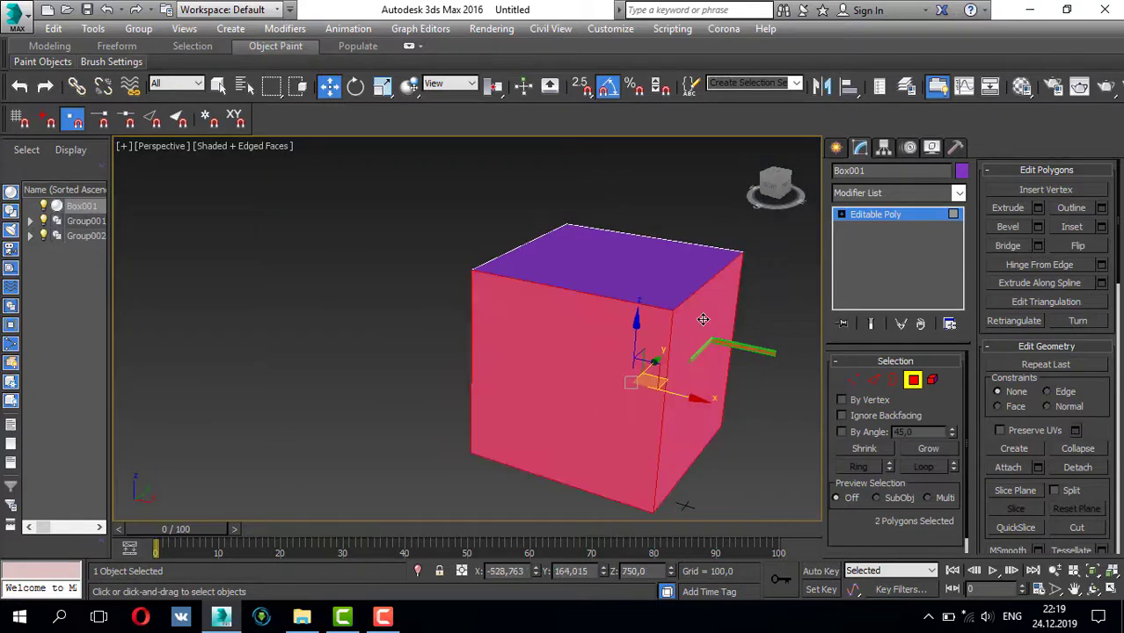
key("Delete")
middle_click_drag(660, 291, 652, 264, "alt")
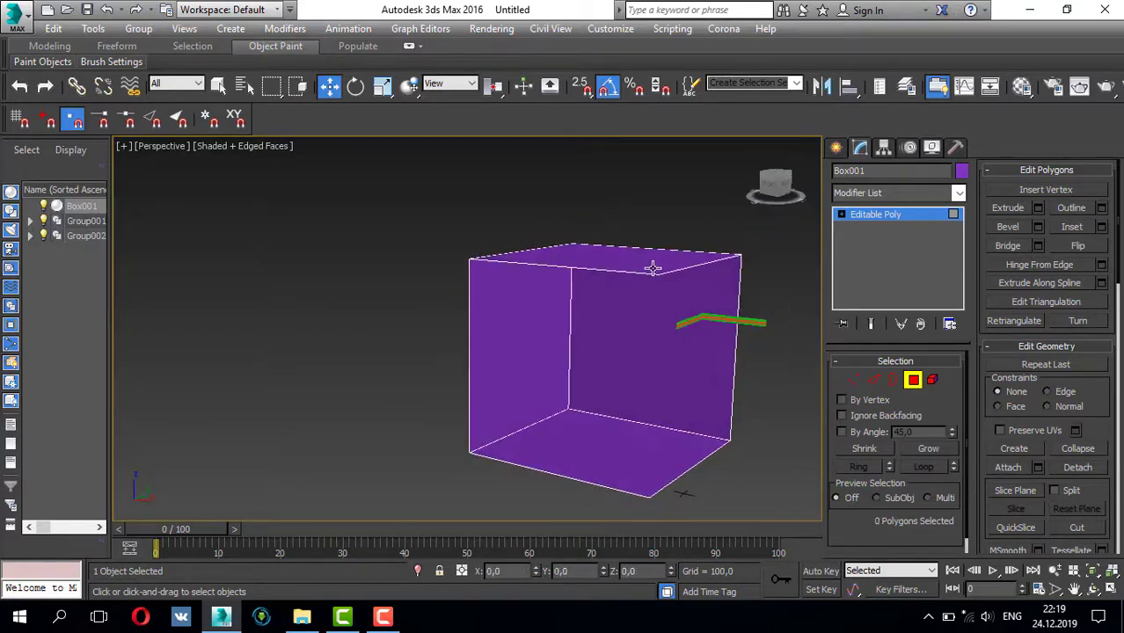
left_click(913, 380)
left_click(705, 285)
- Lift both cornice groups up to the ceiling line in the Front view
key("alt+w")
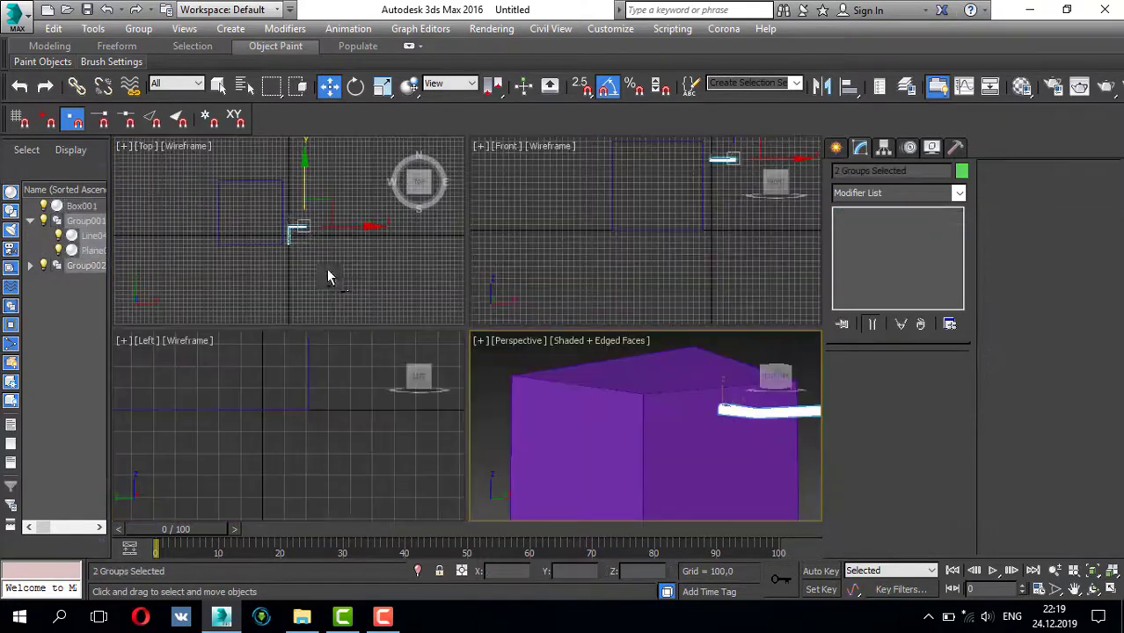
right_click(326, 269)
key("alt+w")
key("z")
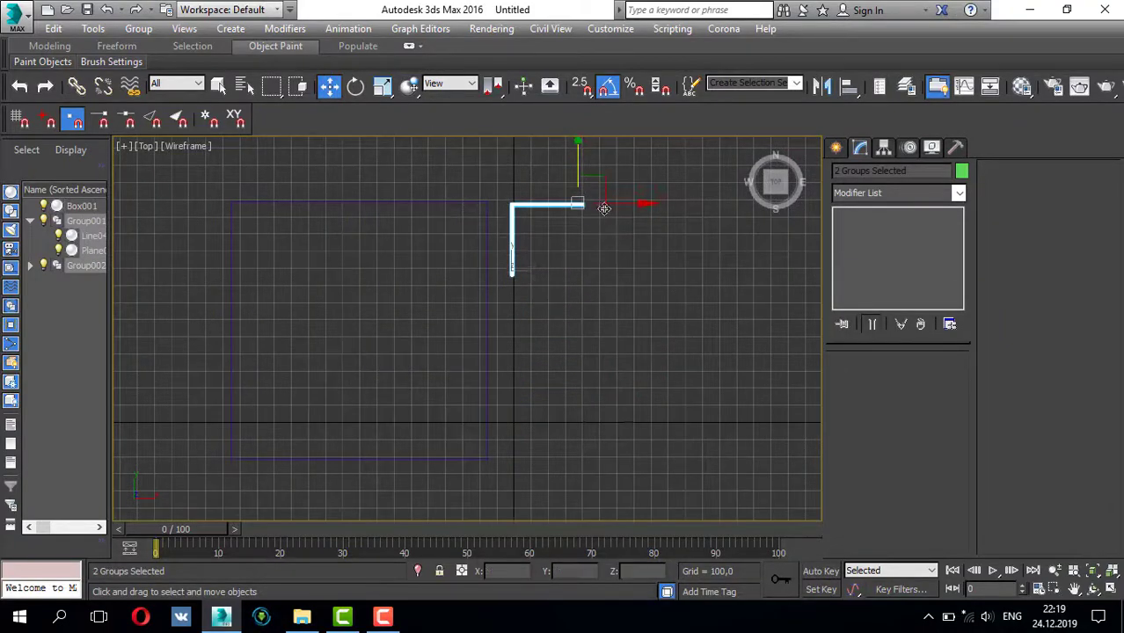
scroll(337, 226, "up", 2)
scroll(339, 250, "up", 3)
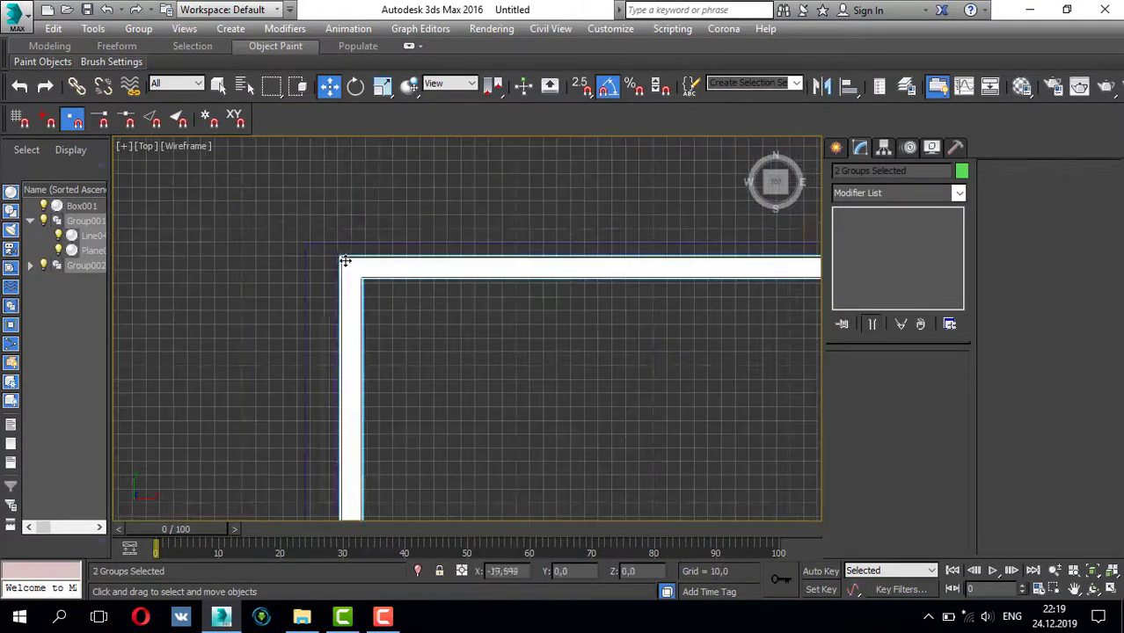
scroll(546, 289, "down", 1)
scroll(559, 273, "up", 3)
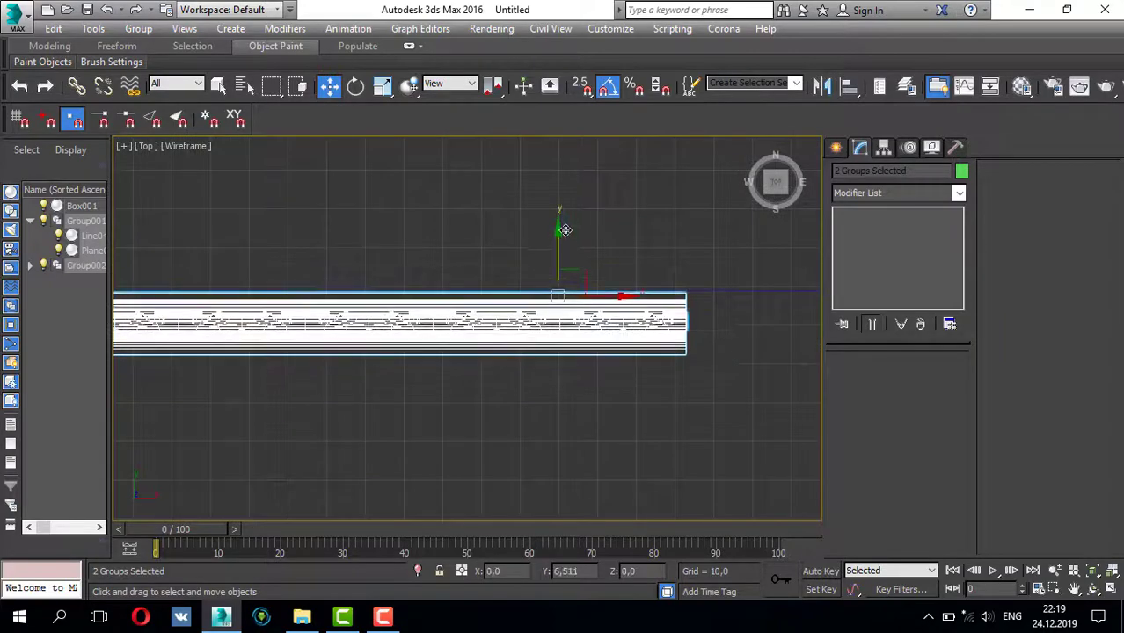
scroll(333, 314, "down", 2)
scroll(334, 315, "up", 3)
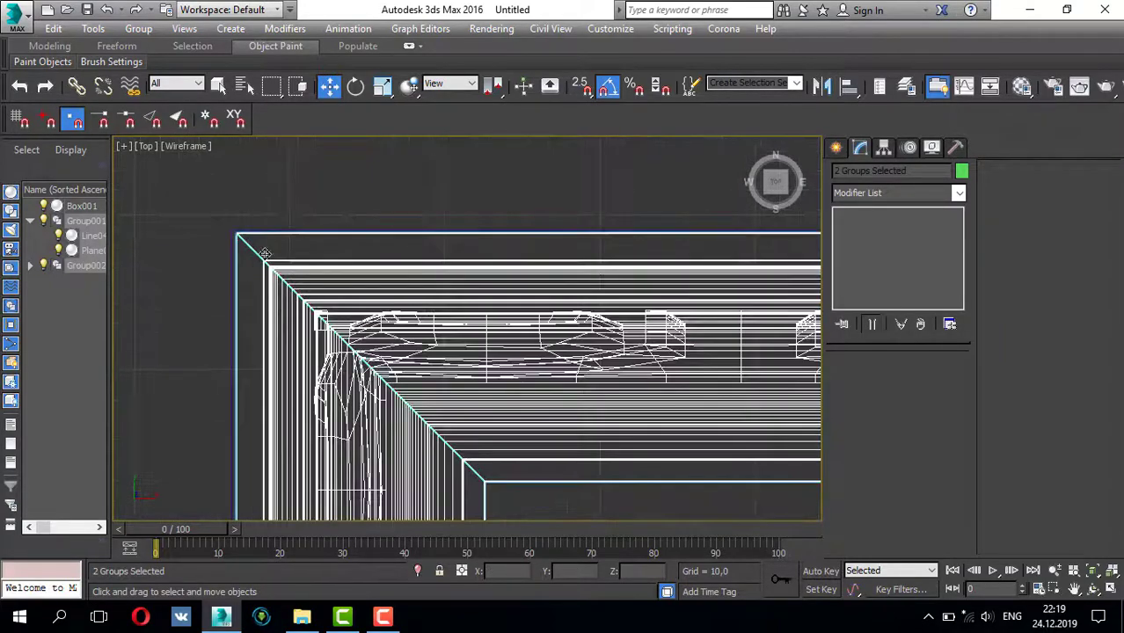
scroll(265, 254, "down", 1)
scroll(387, 273, "down", 4)
scroll(508, 292, "down", 10)
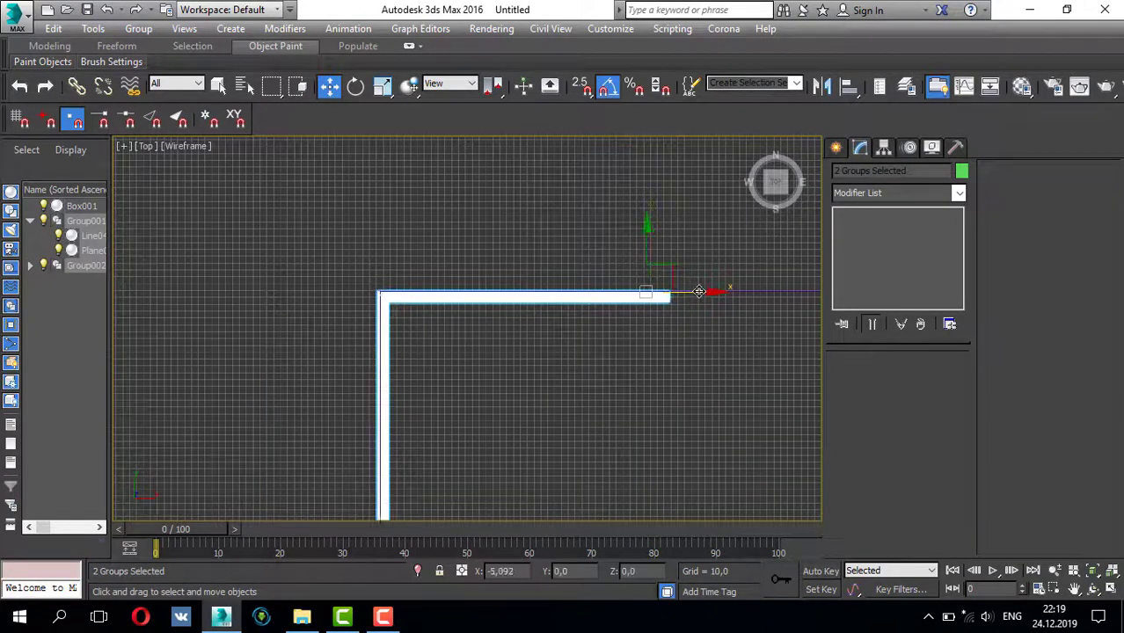
scroll(409, 302, "up", 3)
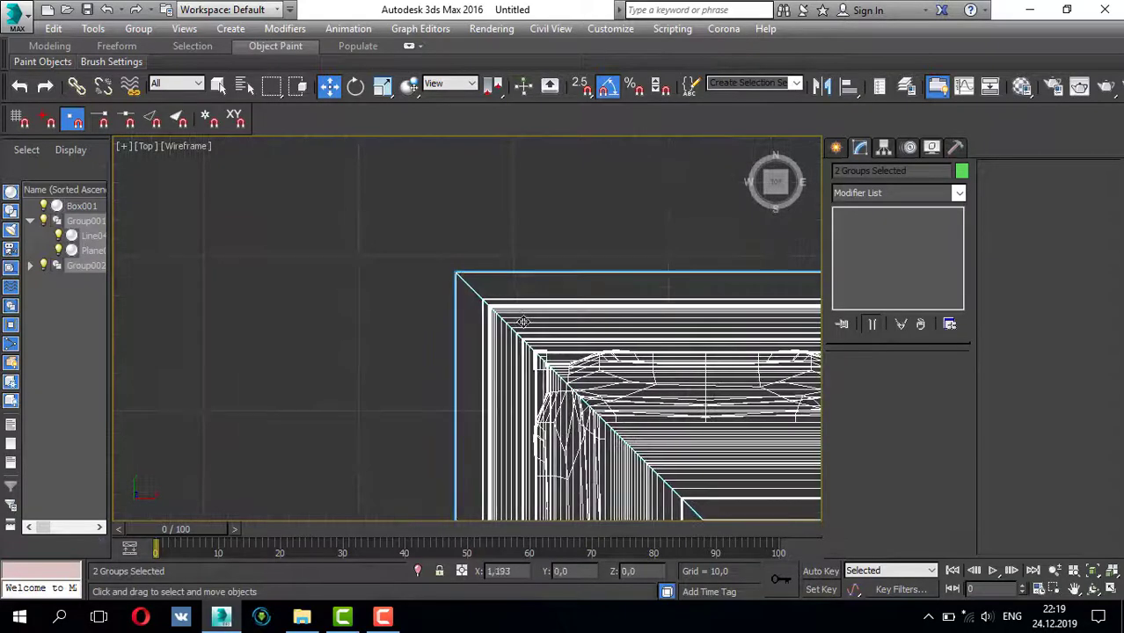
key("f")
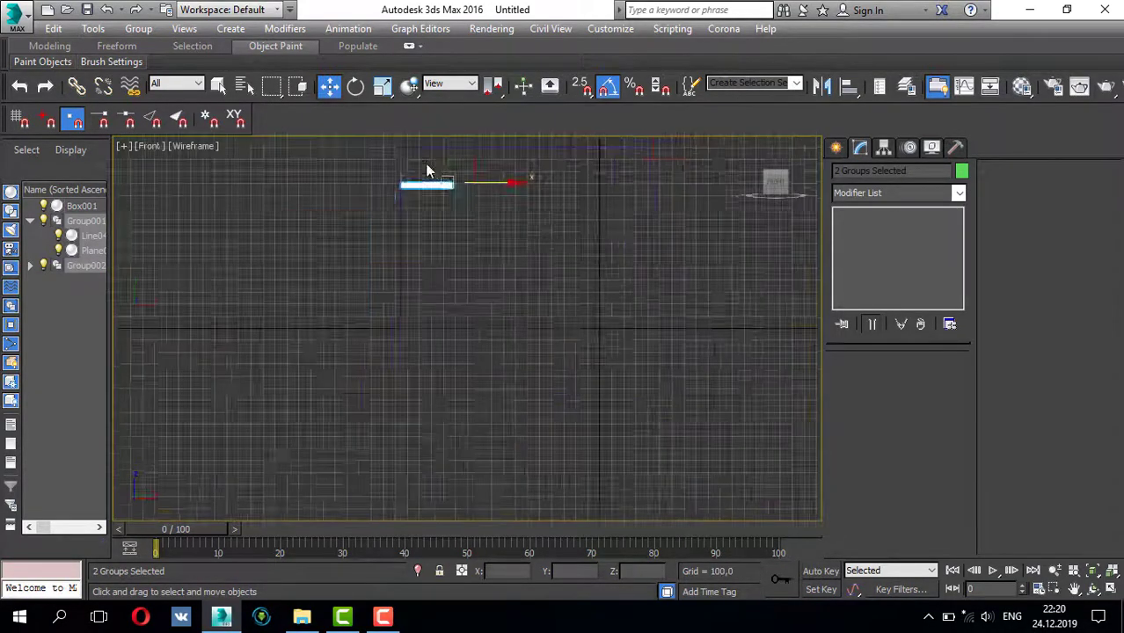
left_click_drag(510, 245, 548, 139)
key("z")
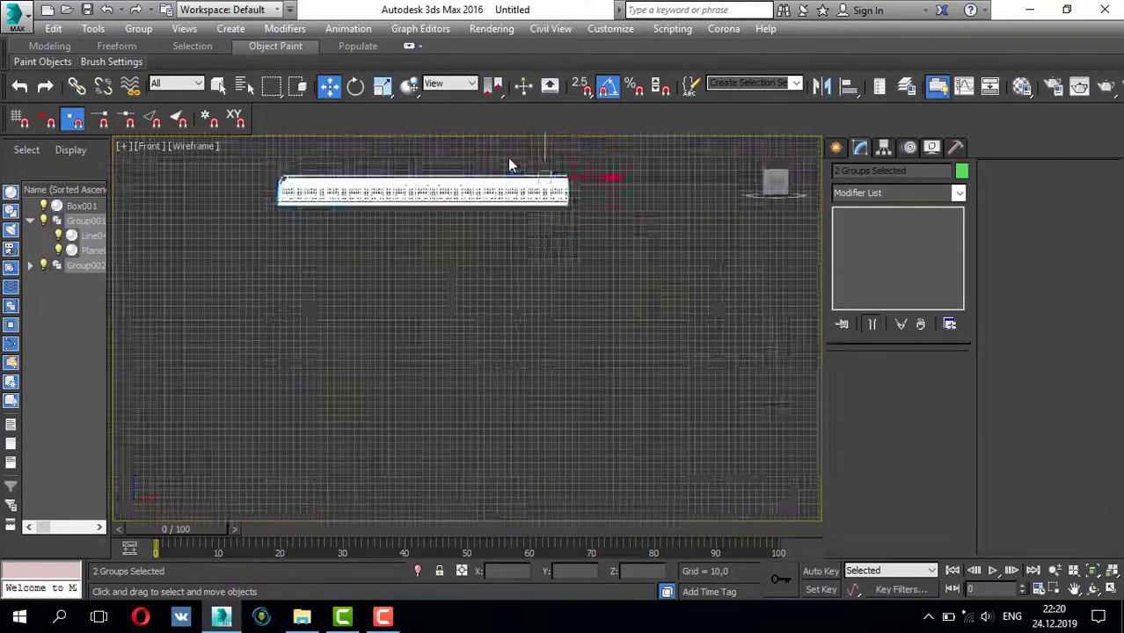
- Check the cornice at the wall corner in perspective, then deselect the groups
key("p")
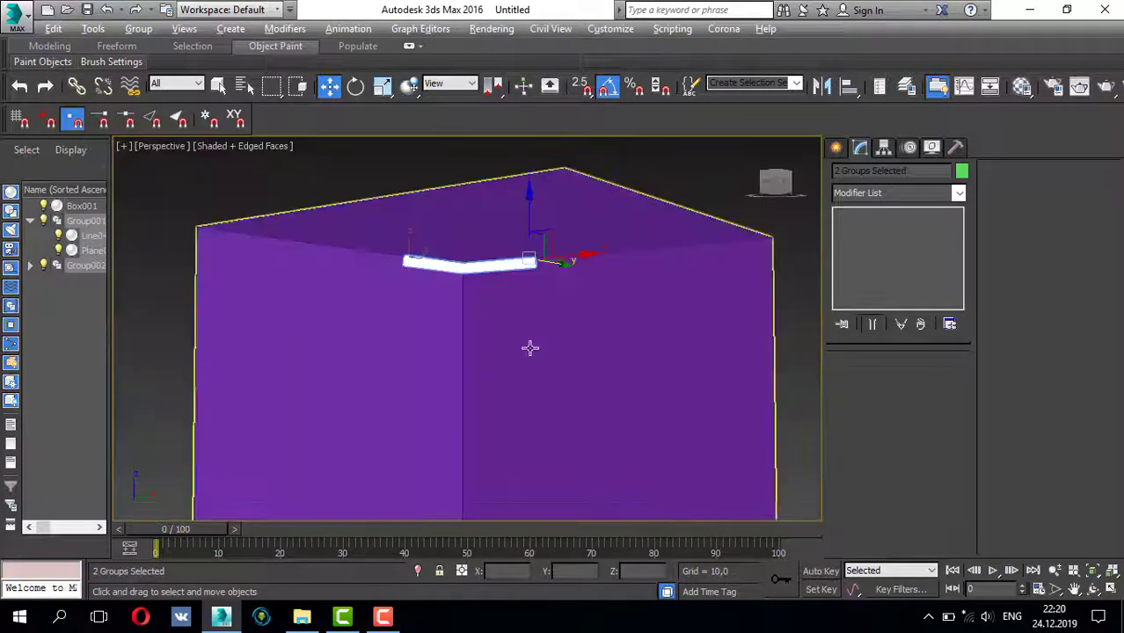
scroll(477, 274, "up", 3)
mouse_move(478, 260)
middle_mouse_down("alt")
mouse_move(509, 258)
mouse_move(466, 293)
mouse_move(446, 283)
middle_mouse_up("alt")
key("t")
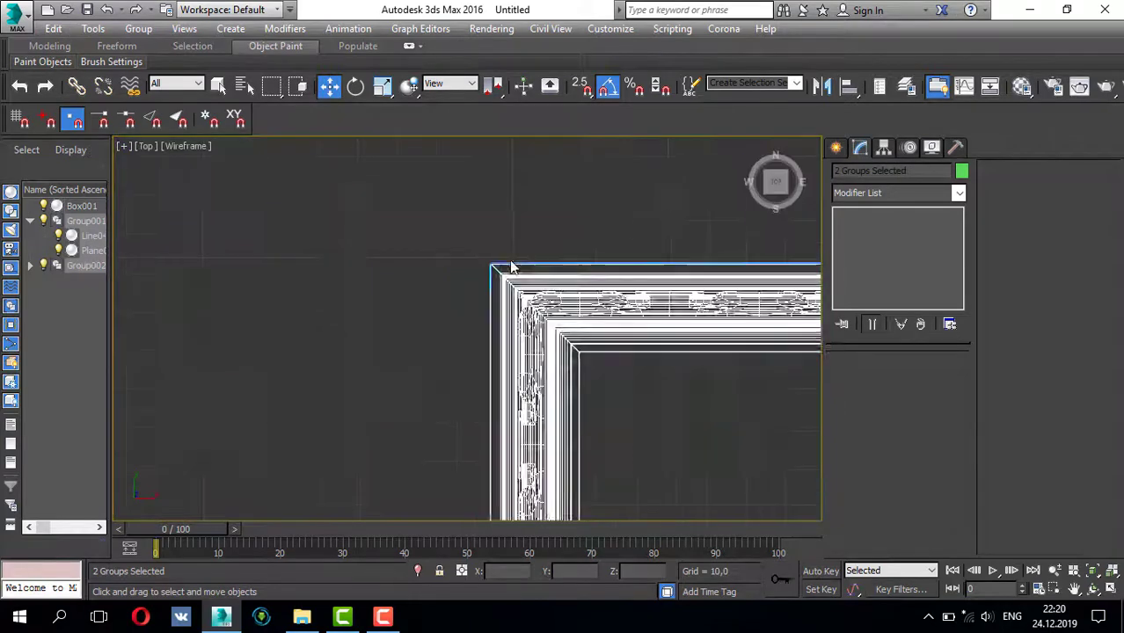
scroll(434, 267, "up", 3)
left_click(507, 298)
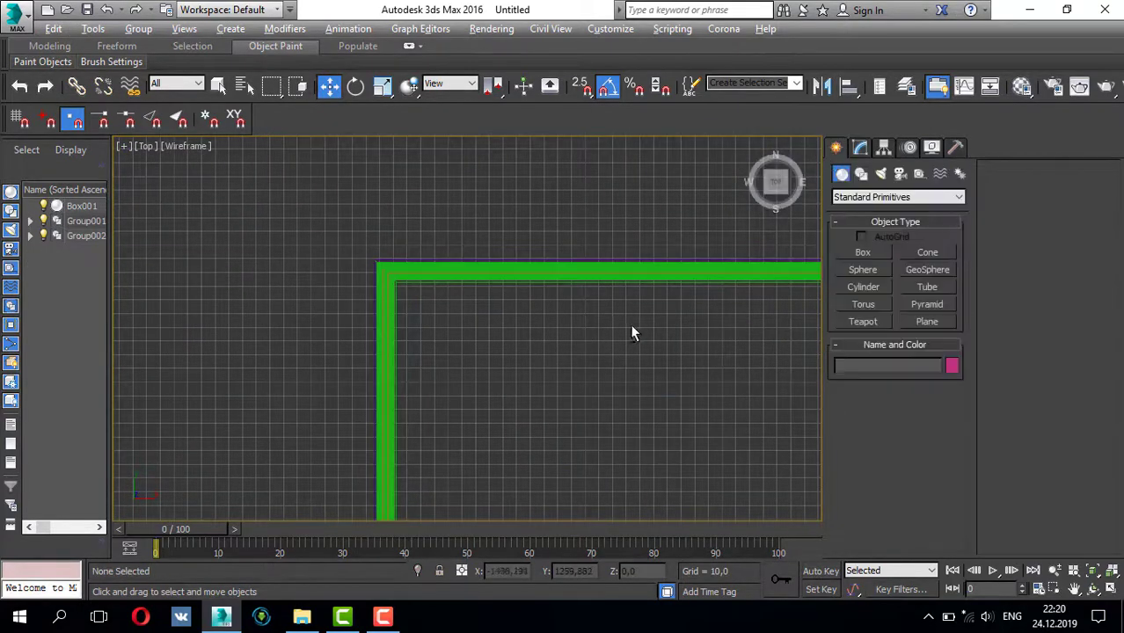
- Assign a default white material to the Box001 room box
key("p")
left_click(562, 405)
key("m")
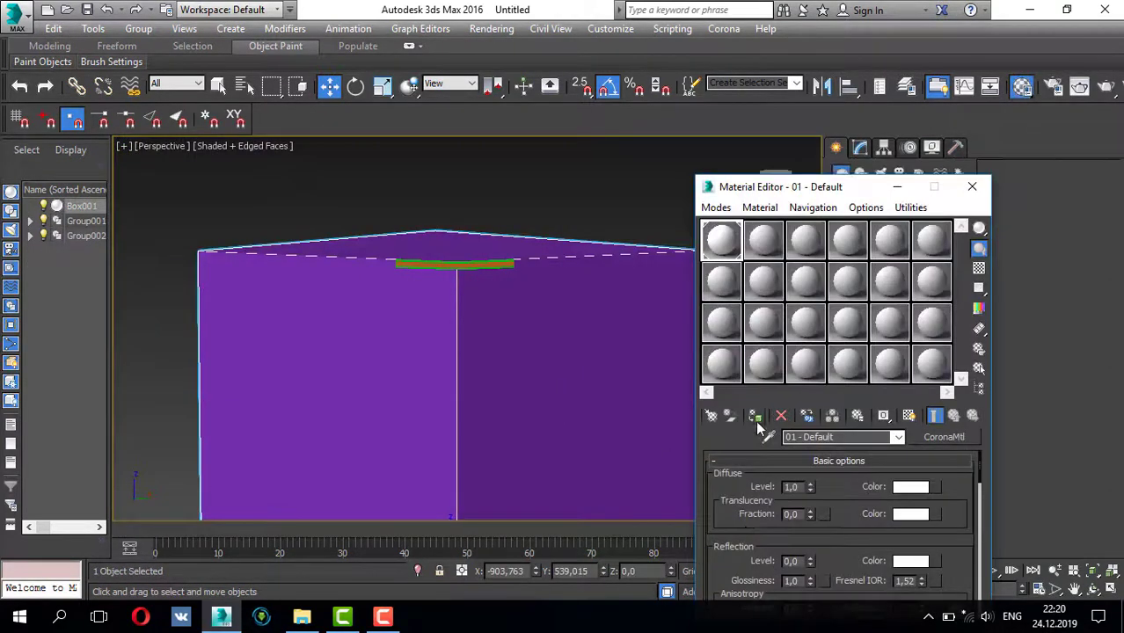
left_click(755, 419)
left_click(972, 186)
- Inspect the cornice up close and select the Group002 piece for moving
middle_click_drag(440, 351, 492, 290, "alt")
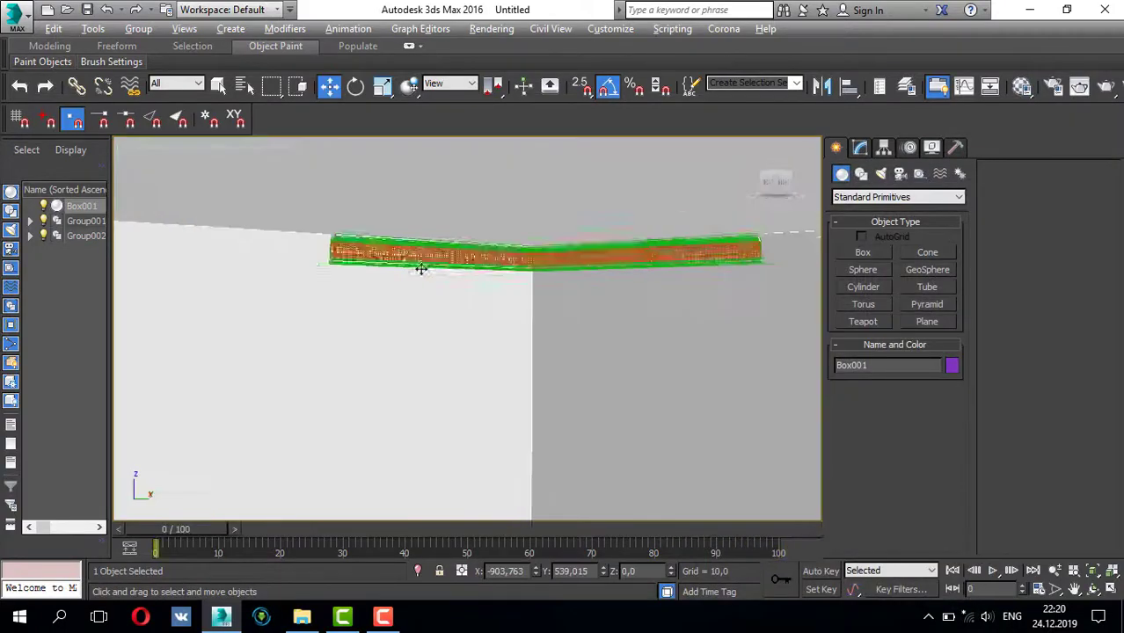
scroll(507, 255, "up", 3)
scroll(507, 255, "down", 3)
key("w")
left_click(506, 255)
- Clone the vertical cornice piece in the Top view and adjust the copy's Slice plane
key("t")
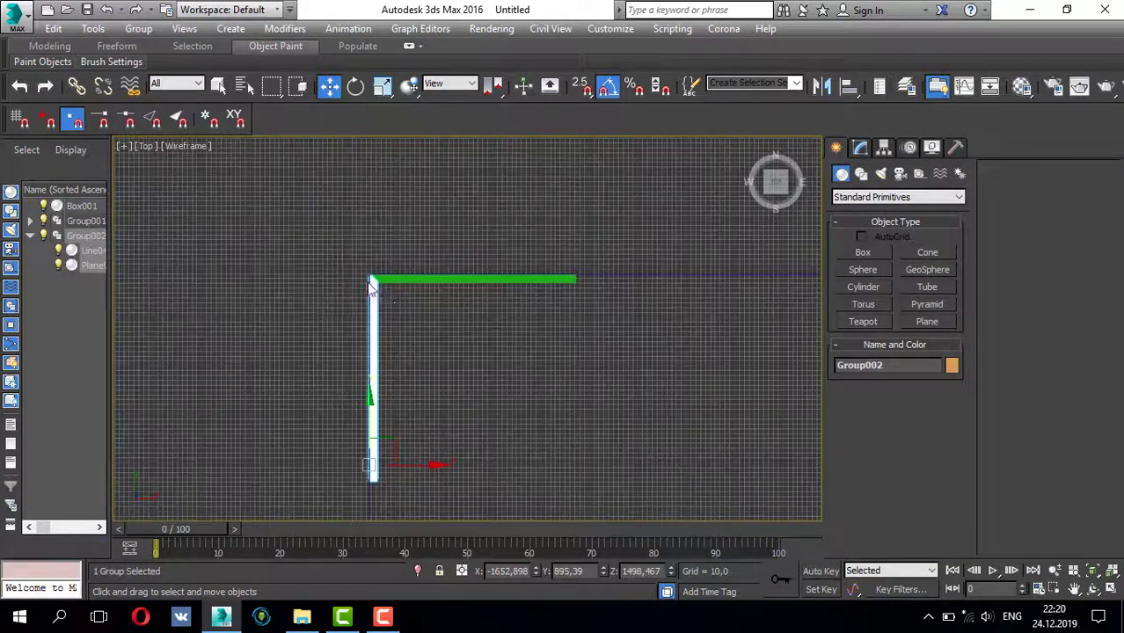
left_click_drag(399, 361, 500, 442, "shift")
left_click(562, 374)
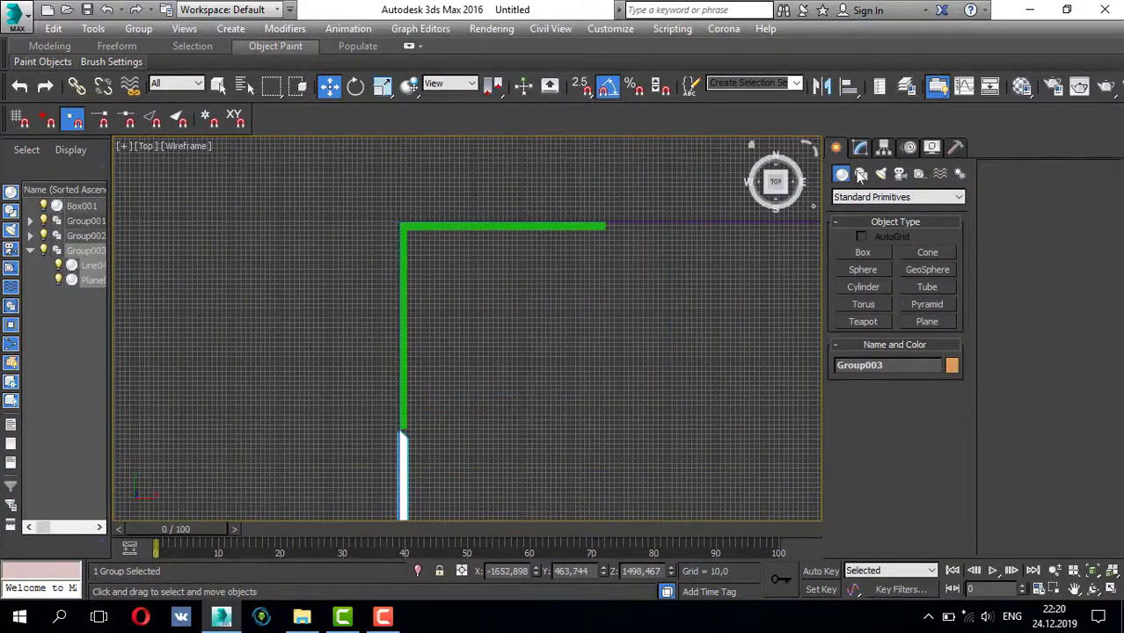
left_click(860, 146)
scroll(455, 328, "down", 2)
scroll(455, 336, "up", 3)
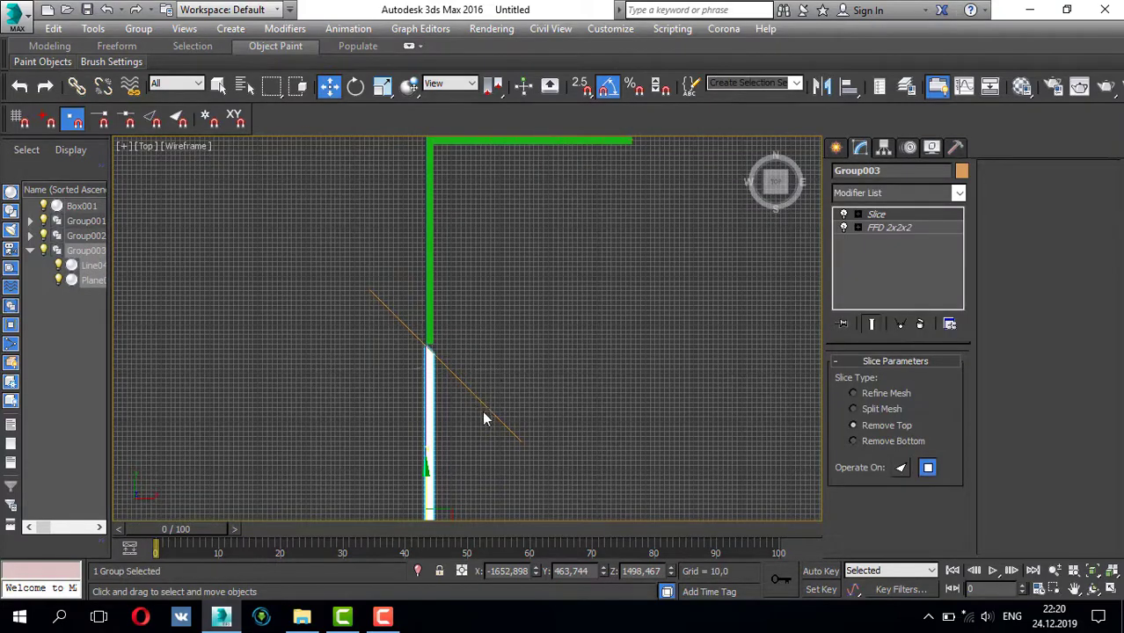
left_click(857, 215)
left_click(895, 227)
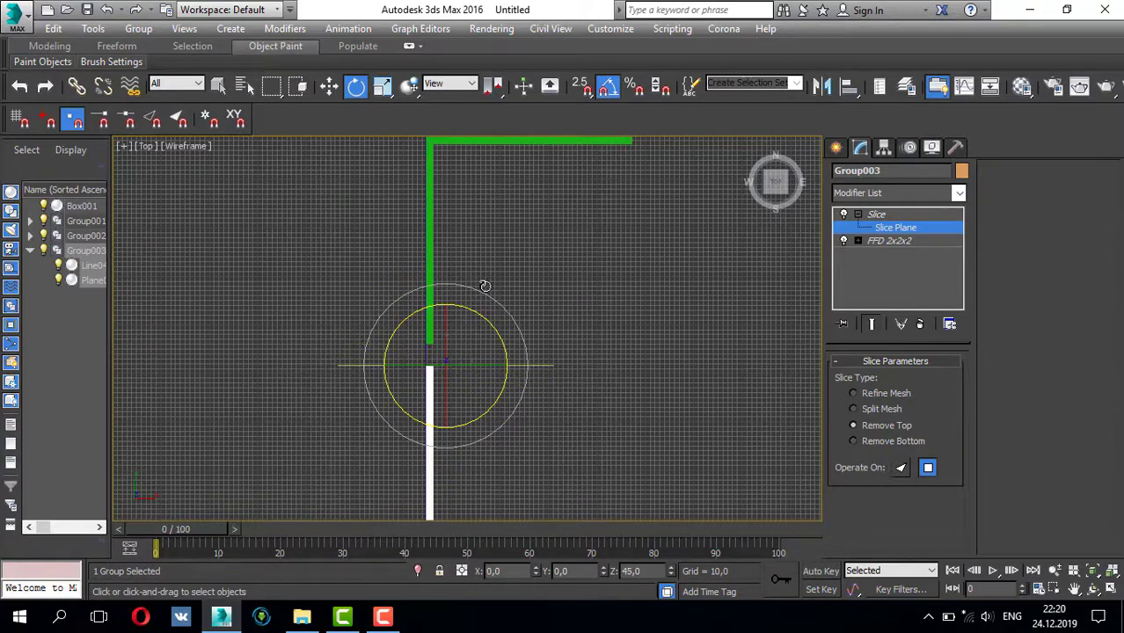
left_click(836, 148)
- Slide the sliced cornice copy down slightly into place
key("w")
scroll(429, 420, "up", 3)
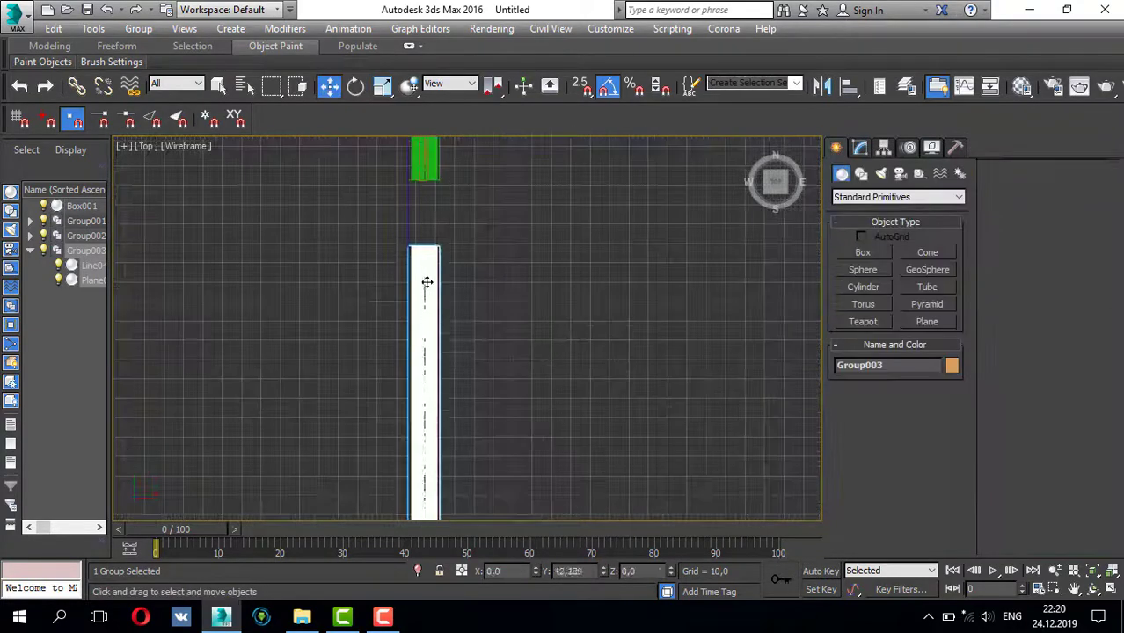
scroll(430, 225, "up", 3)
scroll(430, 202, "up", 3)
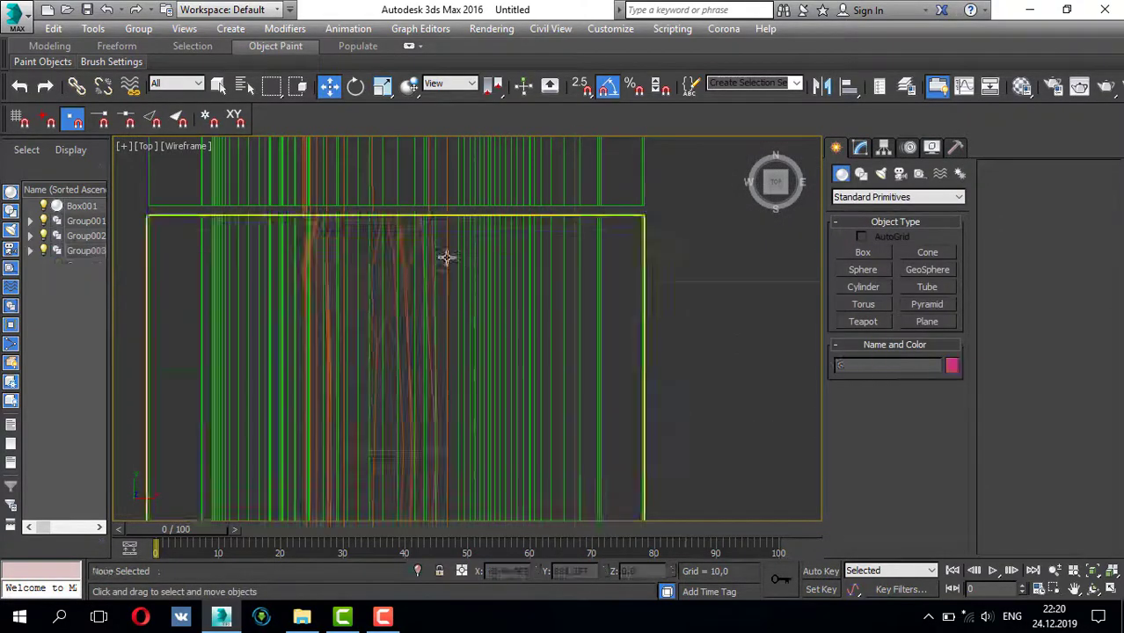
left_click_drag(476, 260, 480, 278)
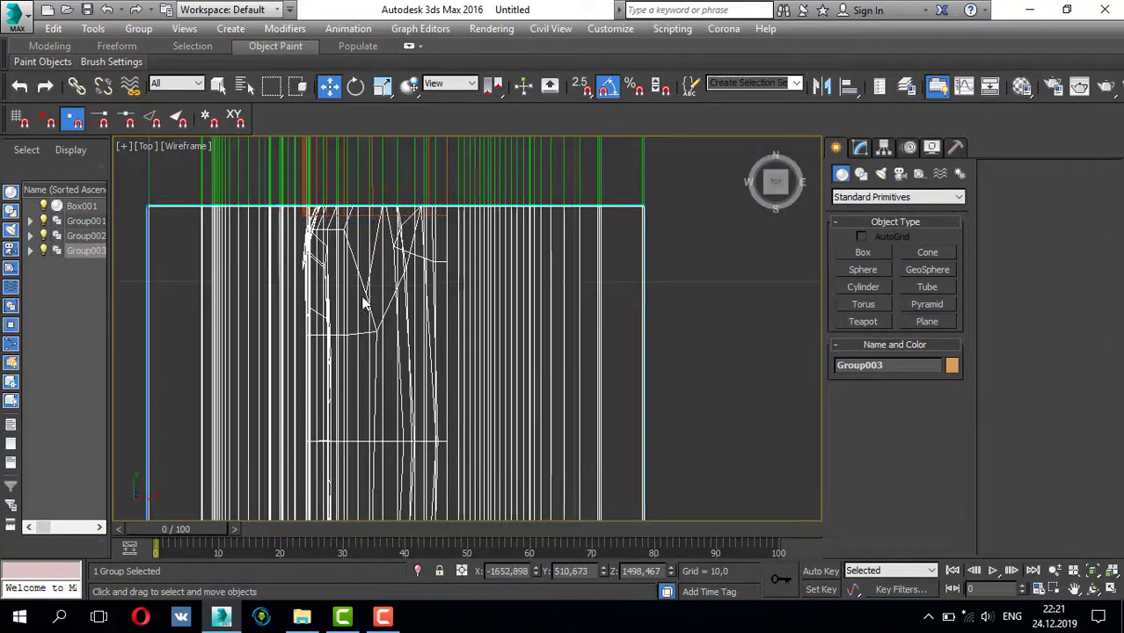
scroll(366, 299, "down", 5)
scroll(367, 297, "down", 4)
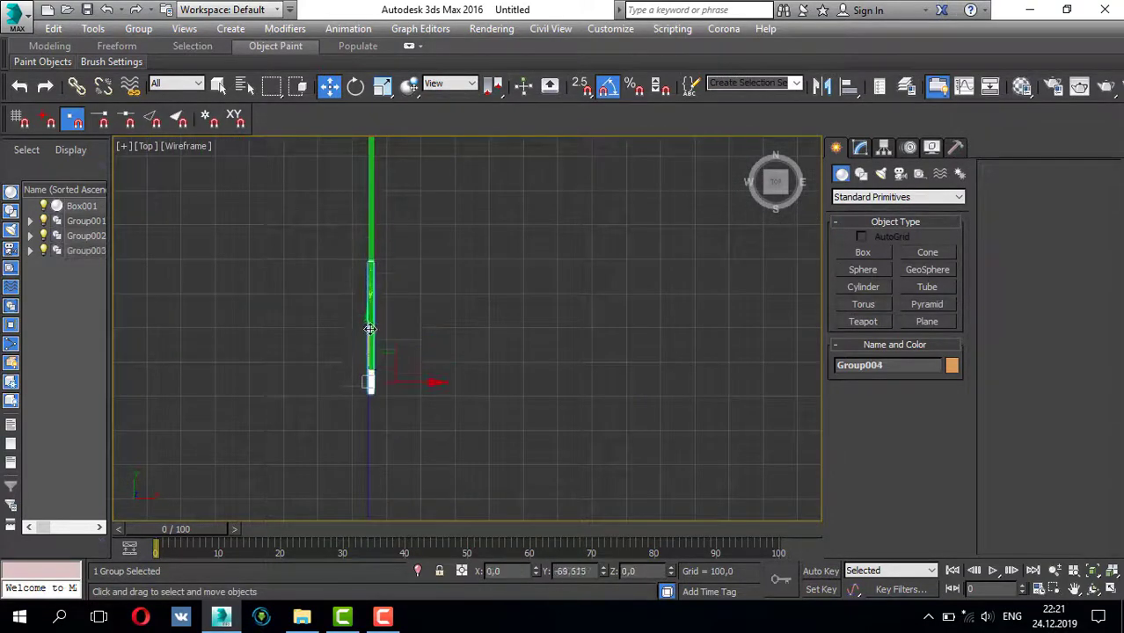
- Make another cornice copy, Group004, at the corner and zoom out over the whole run
left_click_drag(370, 431, 372, 438, "shift")
left_click(554, 378)
scroll(563, 369, "up", 4)
scroll(616, 396, "up", 2)
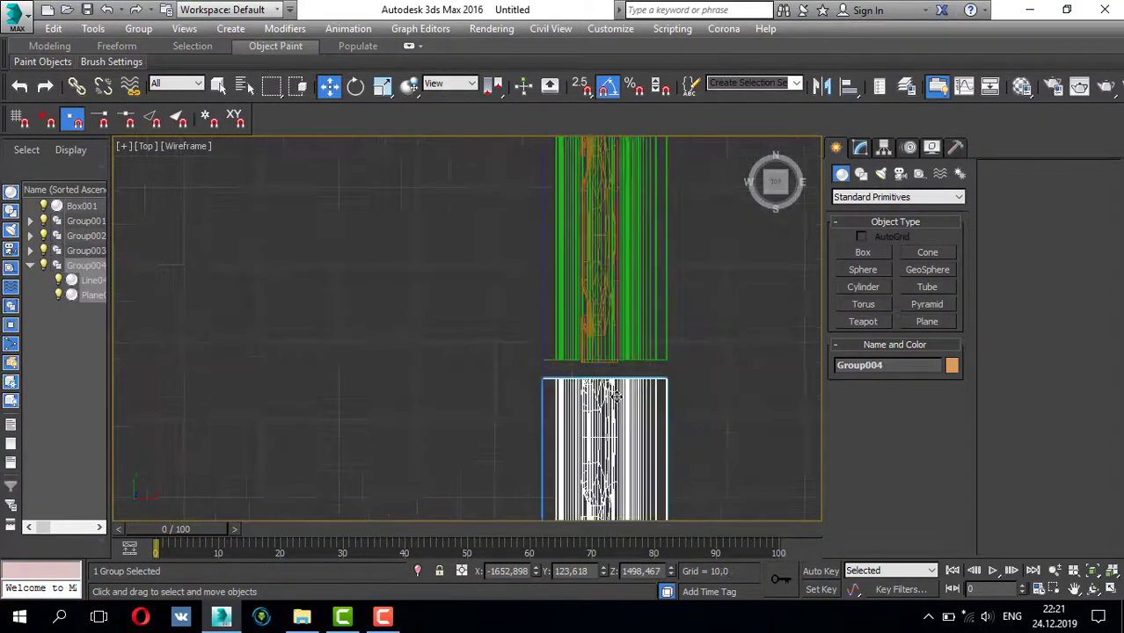
scroll(613, 385, "up", 3)
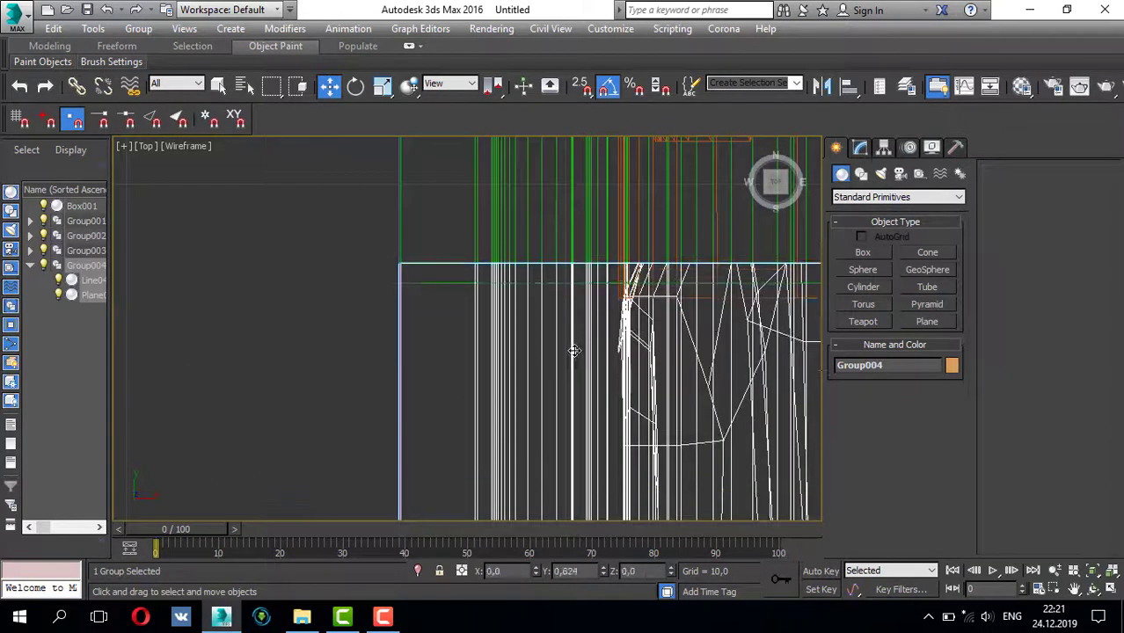
scroll(545, 352, "up", 1)
scroll(527, 354, "down", 4)
scroll(554, 368, "down", 1)
scroll(496, 426, "down", 1)
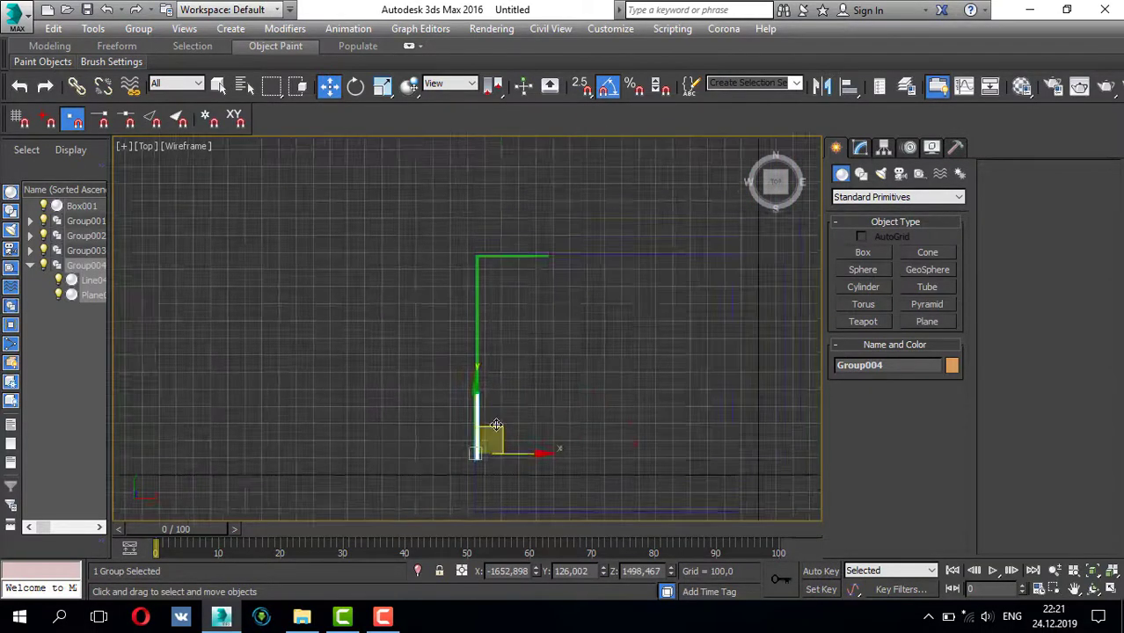
- Rotate a copy of the molding piece -85° so it lies horizontally
scroll(629, 348, "up", 2)
scroll(650, 325, "up", 3)
key("e")
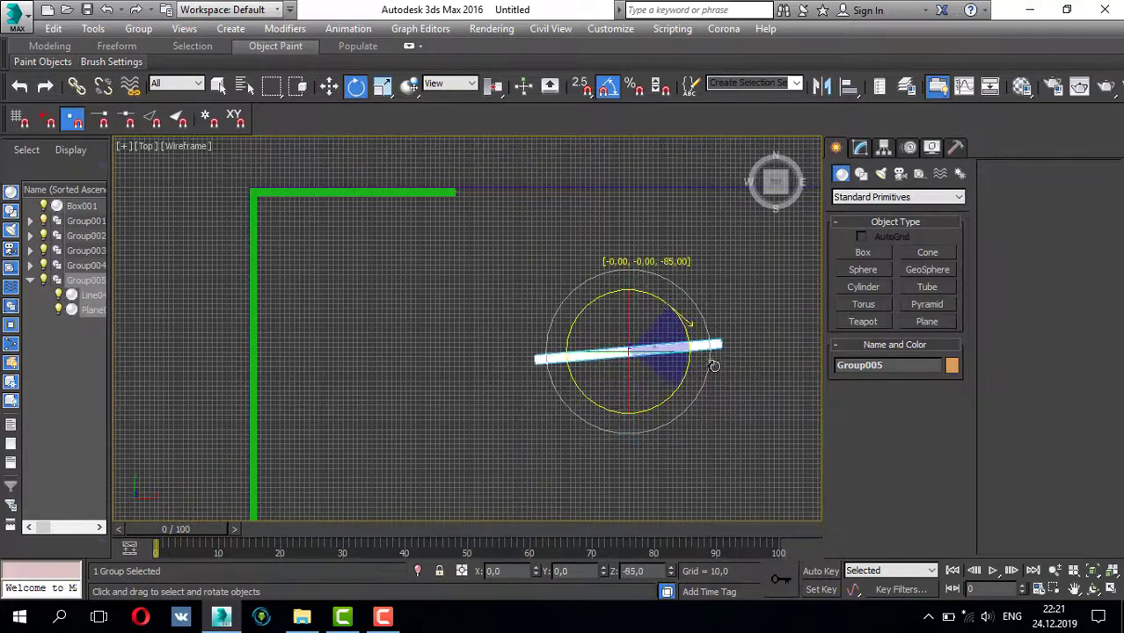
left_click_drag(714, 366, 618, 340)
- Move the horizontal piece onto the top wall, aligned with the green cornice's end
key("w")
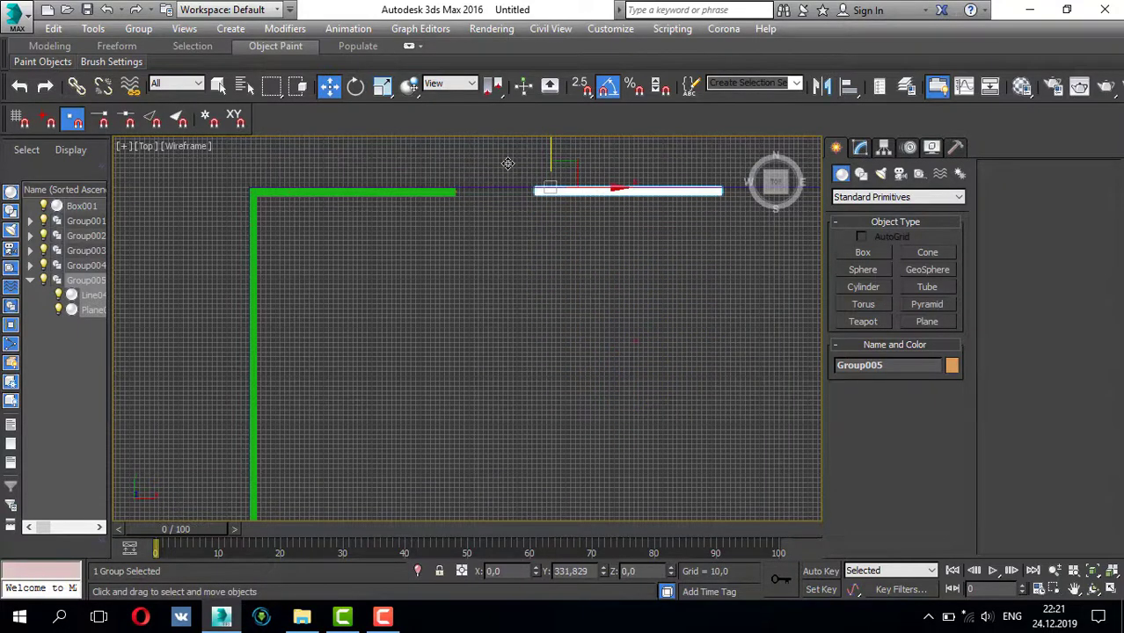
scroll(589, 211, "up", 3)
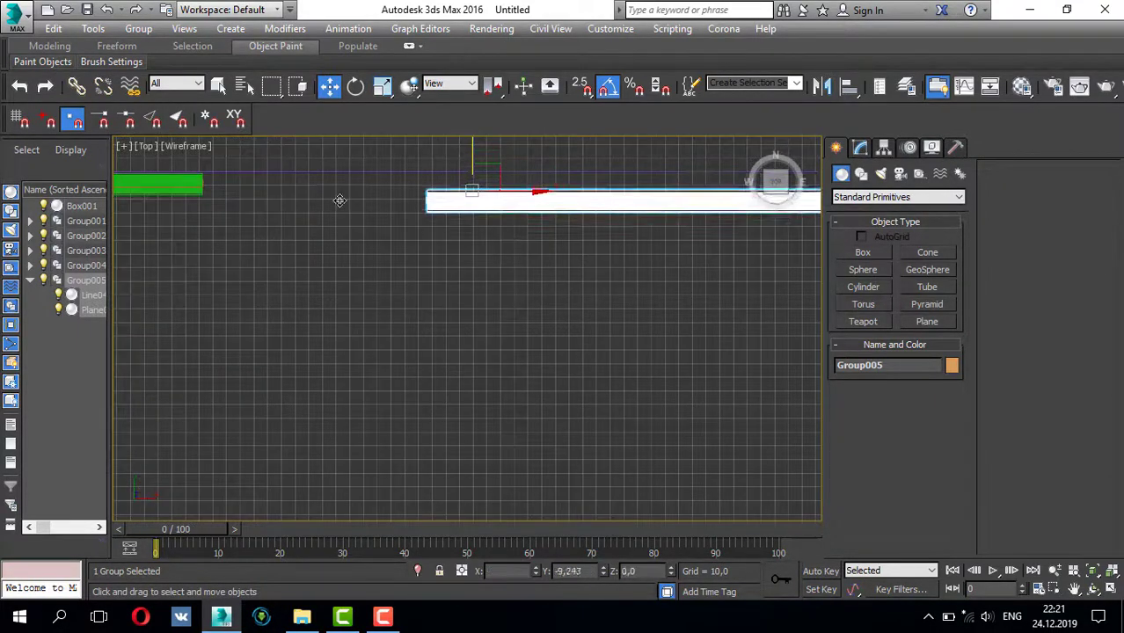
left_click_drag(559, 188, 385, 210)
scroll(188, 264, "up", 4)
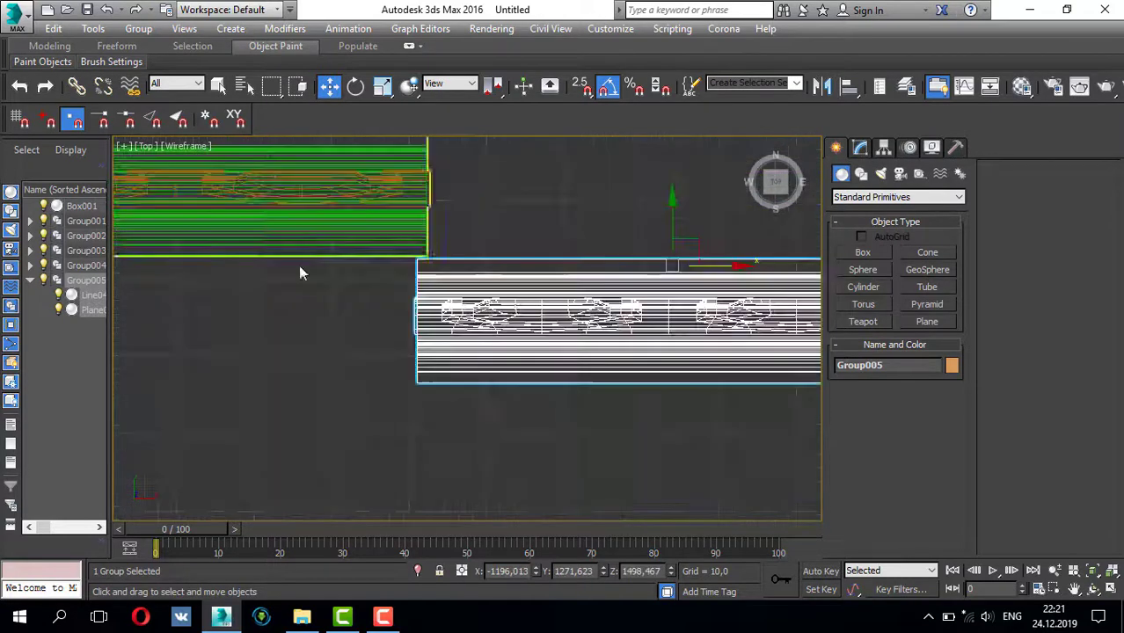
left_click_drag(688, 211, 640, 177)
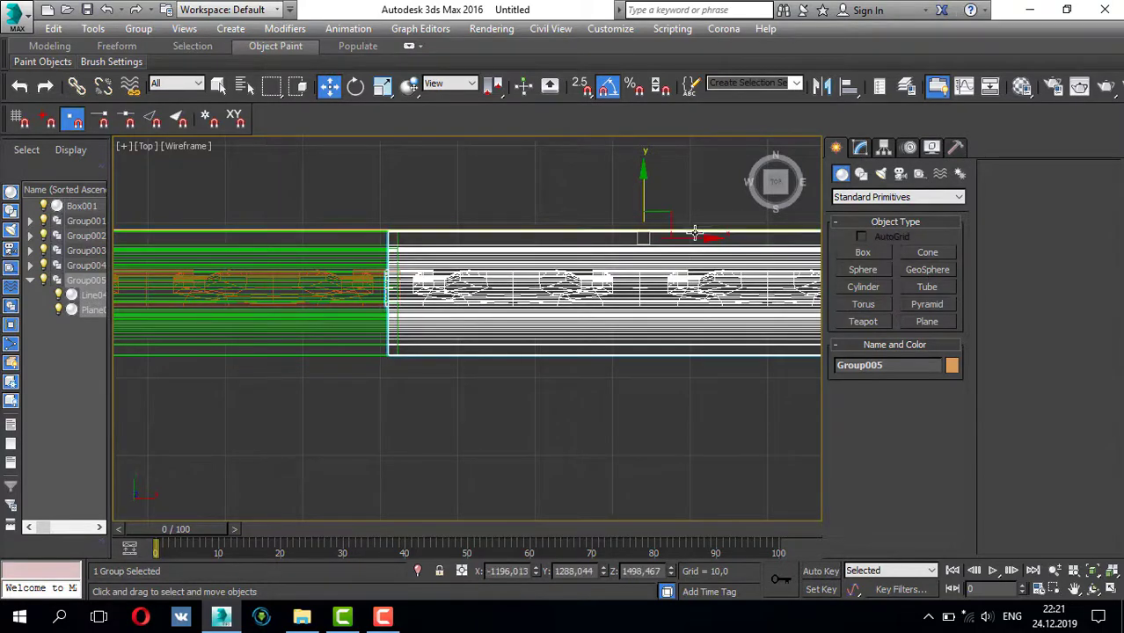
left_click_drag(695, 232, 703, 238)
scroll(509, 293, "down", 5)
scroll(458, 323, "down", 3)
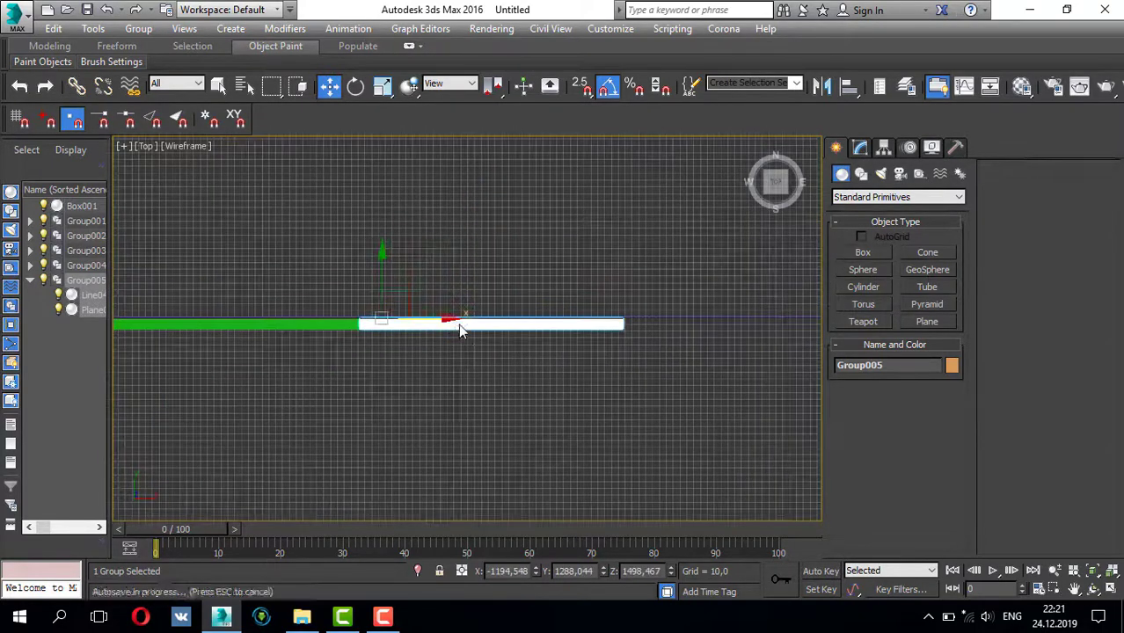
scroll(416, 327, "up", 2)
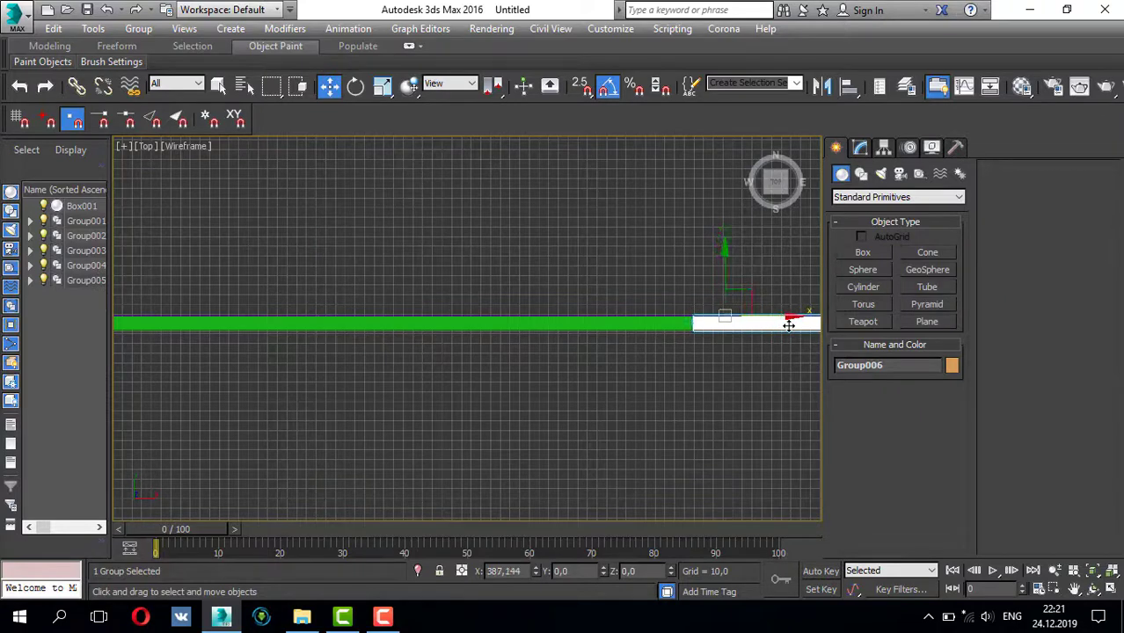
- Copy the molding farther along the wall and check the corner trim in perspective
left_click_drag(789, 325, 783, 326, "shift")
key("Return")
scroll(671, 365, "up", 5)
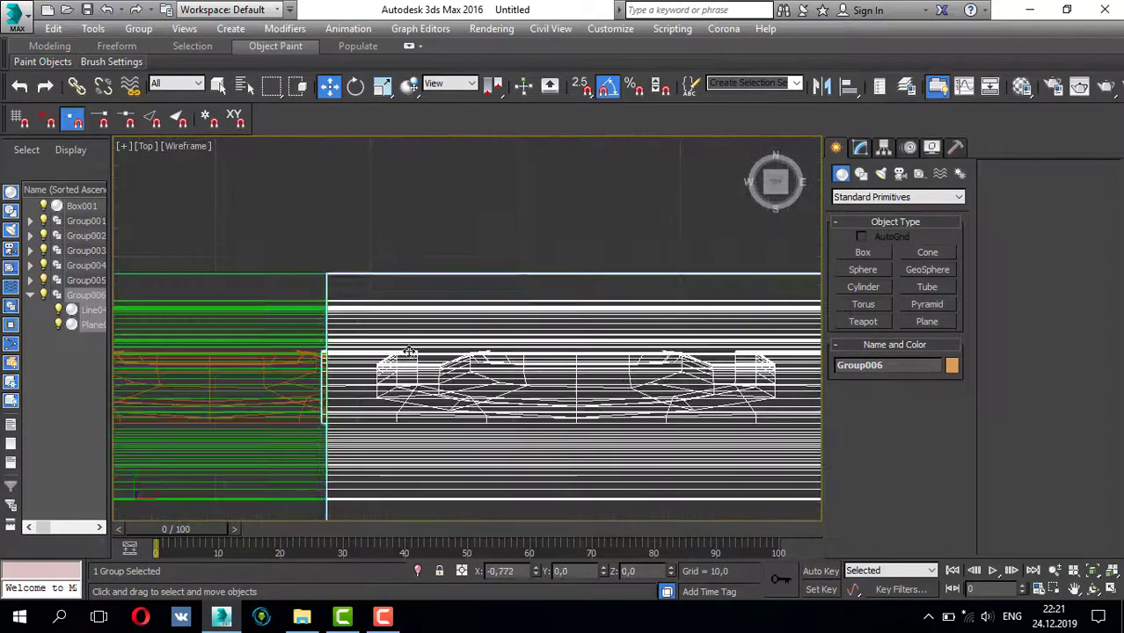
key("p")
mouse_move(413, 345)
middle_mouse_down("alt")
mouse_move(487, 367)
mouse_move(632, 358)
mouse_move(478, 384)
middle_mouse_up("alt")
scroll(632, 358, "down", 3)
- Select the Group006 molding strip in the Top wireframe view
left_click(477, 385)
scroll(436, 307, "up", 3)
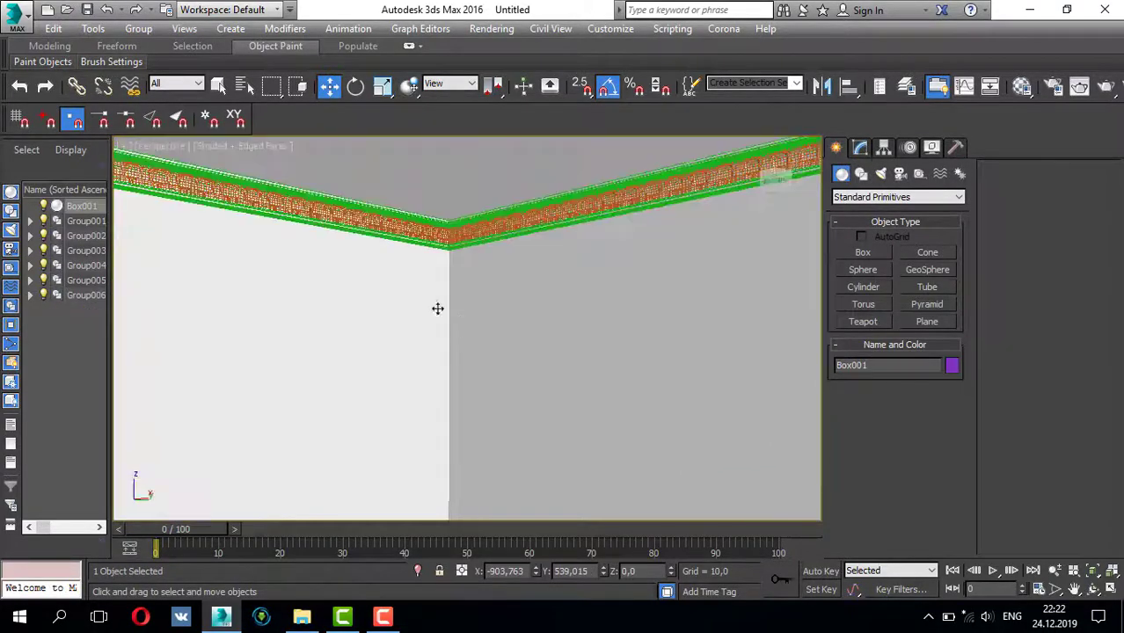
key("t")
scroll(538, 305, "down", 4)
left_click(419, 294)
middle_click_drag(652, 344, 459, 377)
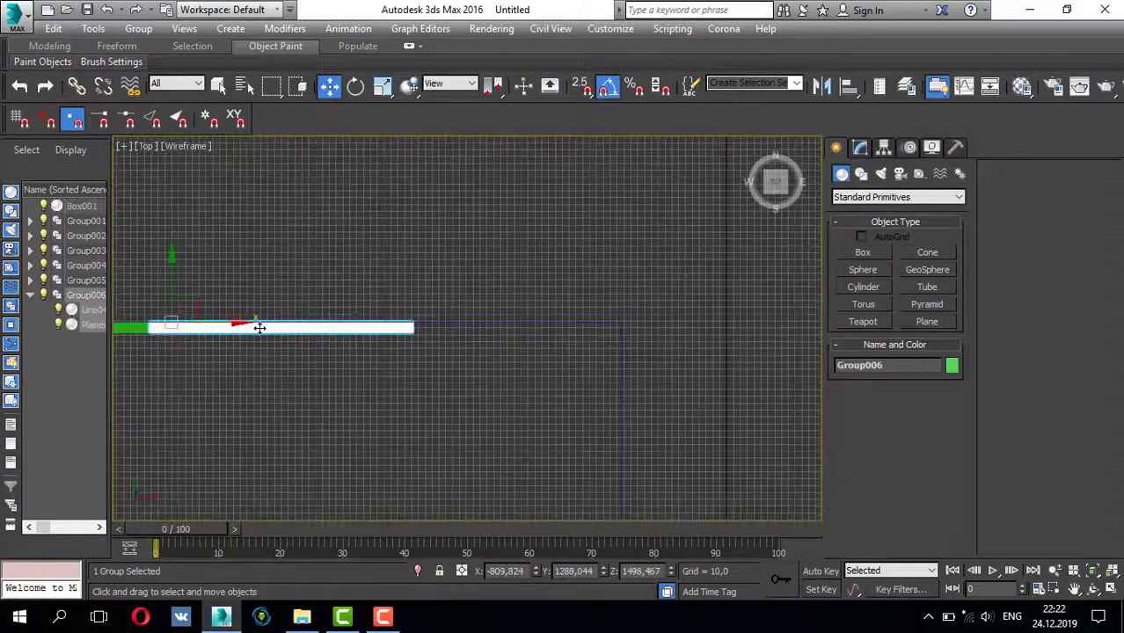
- Clone the strip as Group007 to the right and nudge it along the wall
left_click_drag(244, 324, 512, 324, "shift")
key("Return")
scroll(423, 320, "up", 2)
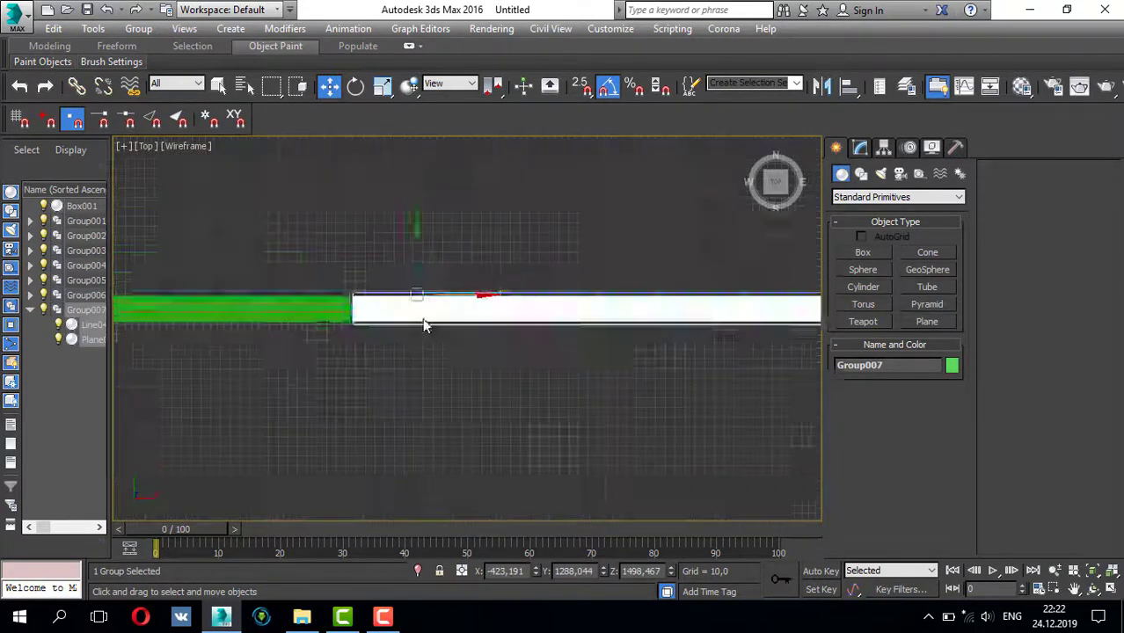
scroll(352, 307, "up", 2)
left_click_drag(352, 308, 372, 320)
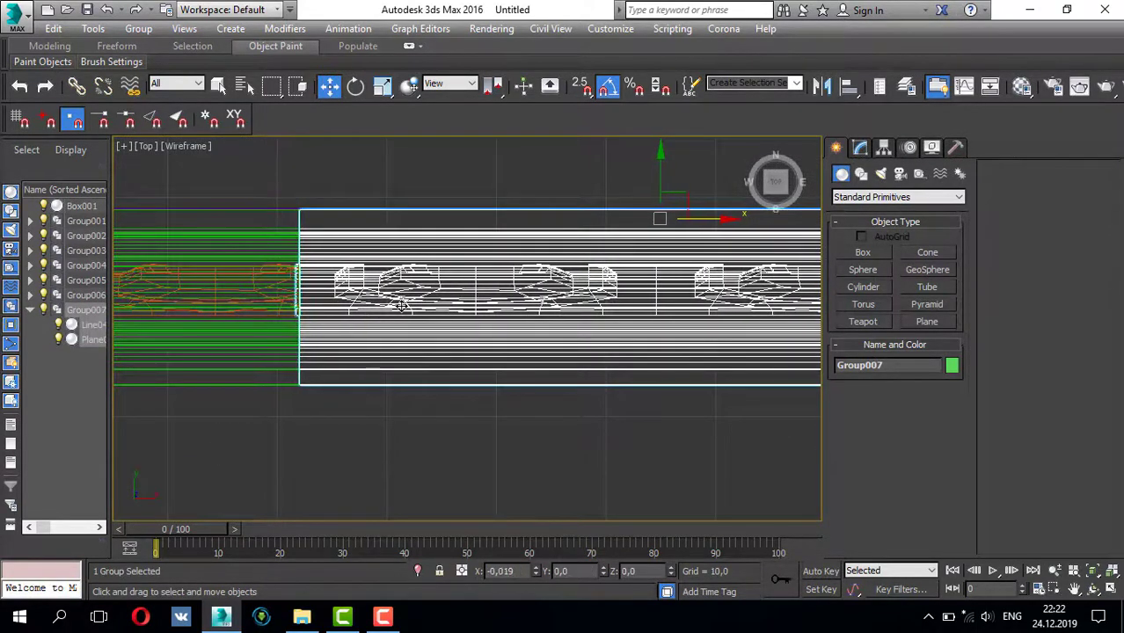
scroll(530, 320, "down", 5)
scroll(529, 321, "down", 2)
- Move Group007's Slice plane to cut the strip's end
left_click(859, 146)
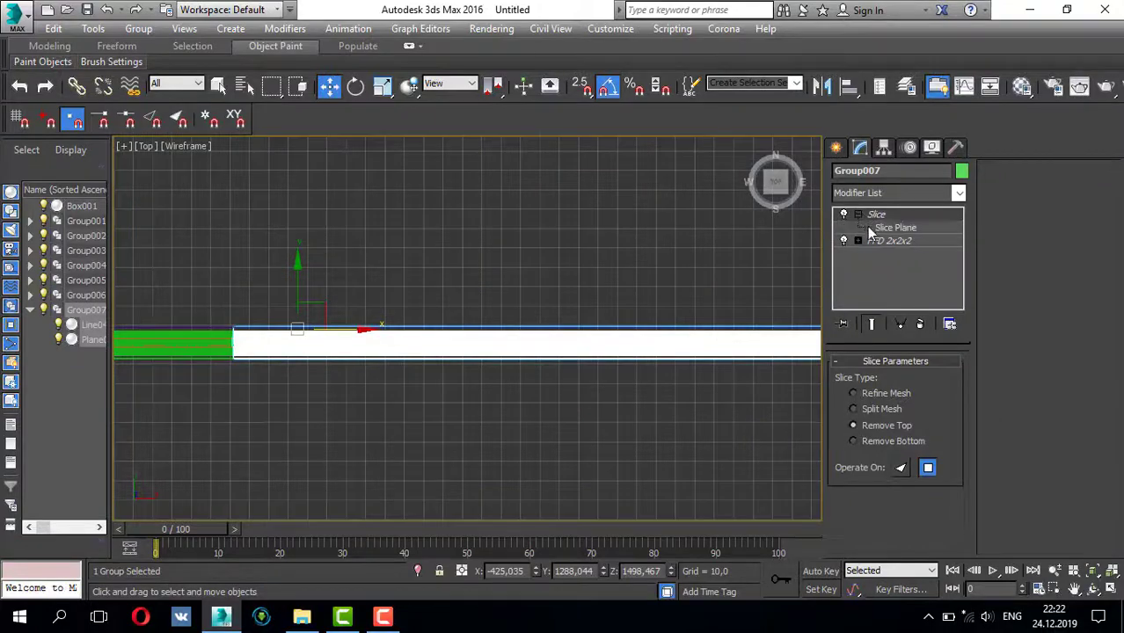
left_click(859, 239)
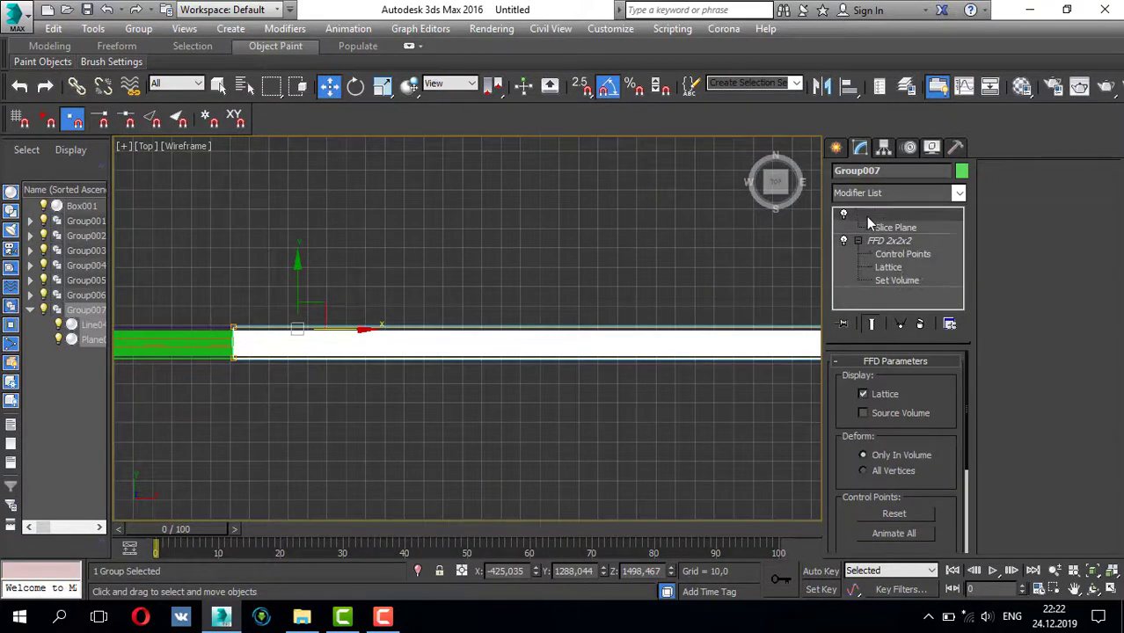
left_click(895, 227)
left_click_drag(445, 296, 552, 325)
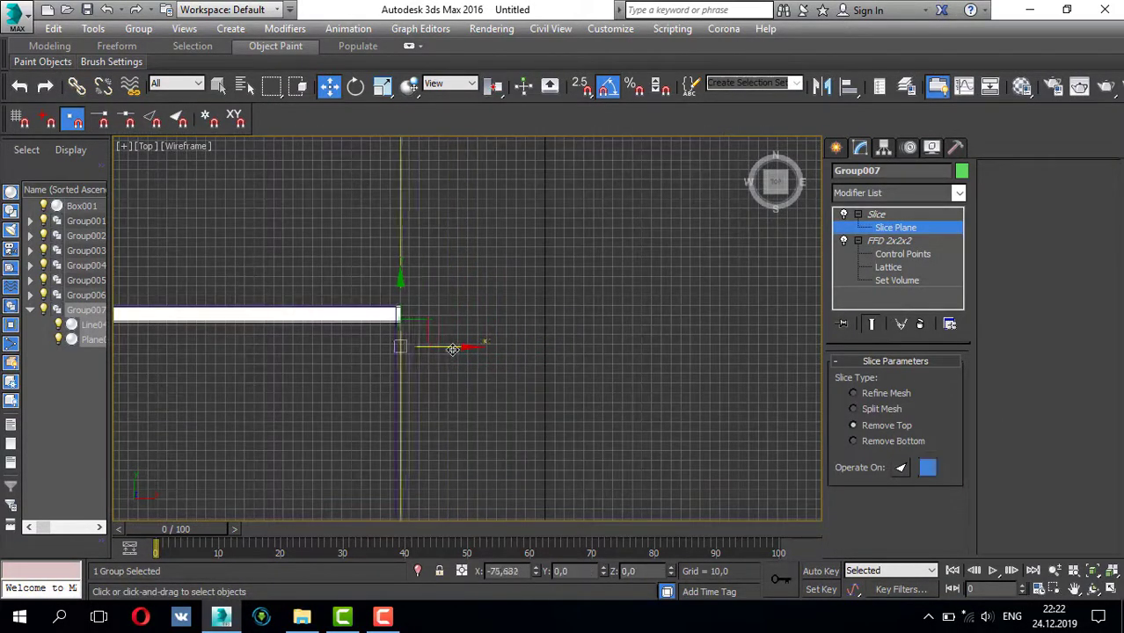
left_click(835, 147)
- Begin cloning the vertical Group004 piece along the side wall
scroll(492, 264, "up", 3)
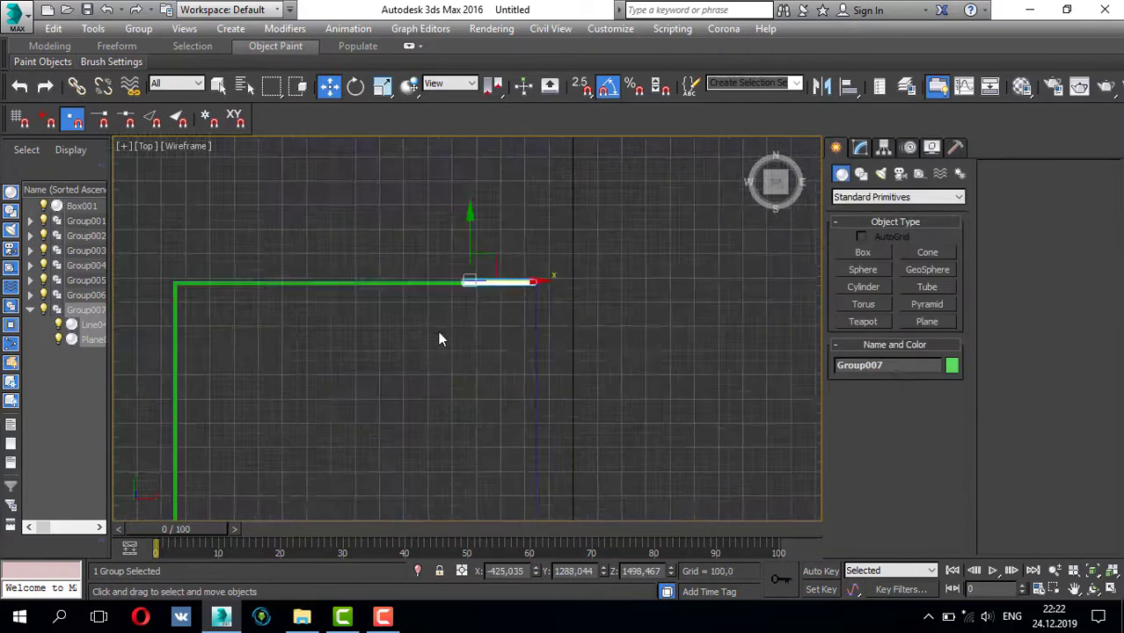
scroll(409, 352, "up", 3)
left_click_drag(364, 449, 352, 470, "shift")
left_click(609, 372)
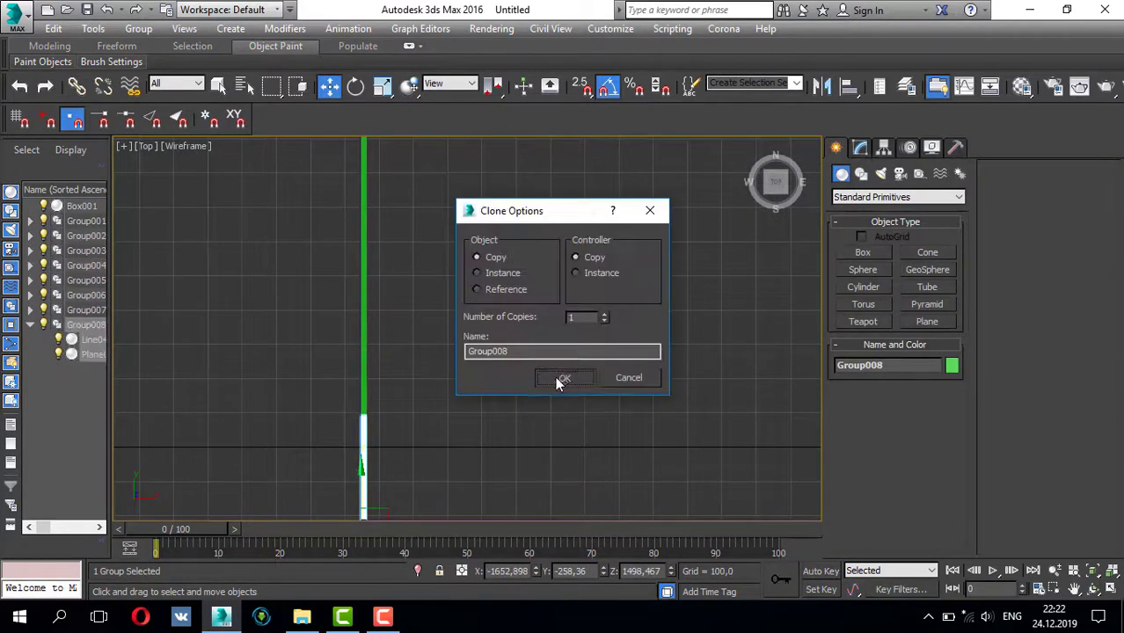
- Confirm the Group008 copy of the side-wall molding piece
left_click(562, 376)
scroll(414, 314, "up", 4)
scroll(431, 314, "up", 3)
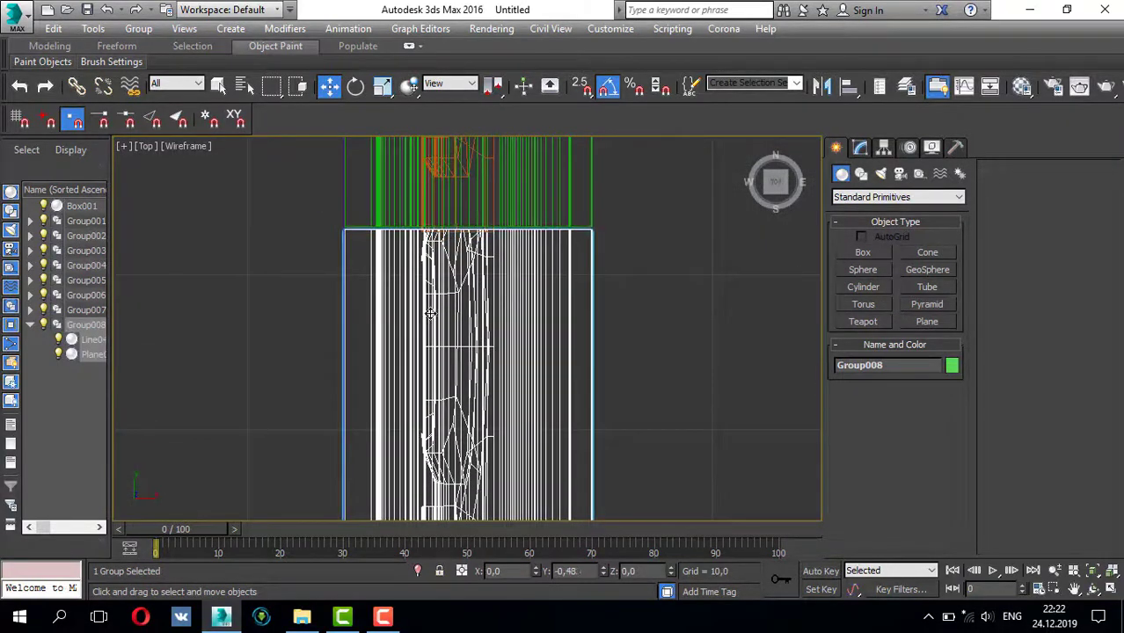
scroll(444, 302, "down", 4)
scroll(448, 307, "down", 3)
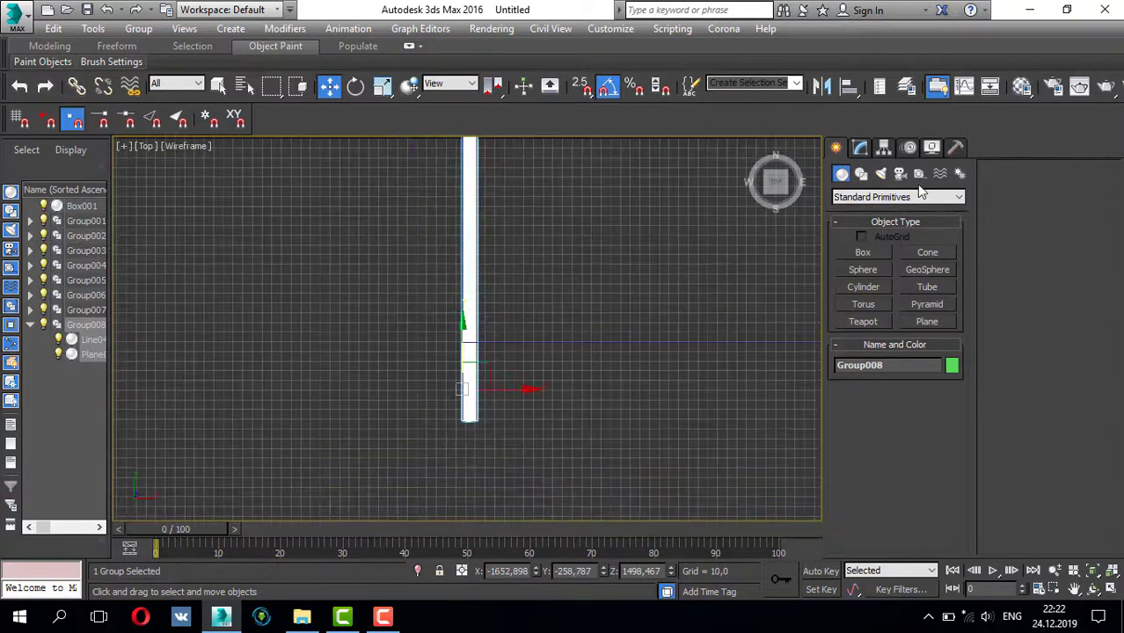
- Move Group008's Slice plane to trim its end at the corner
left_click(860, 148)
left_click(869, 228)
left_click_drag(463, 408, 529, 260)
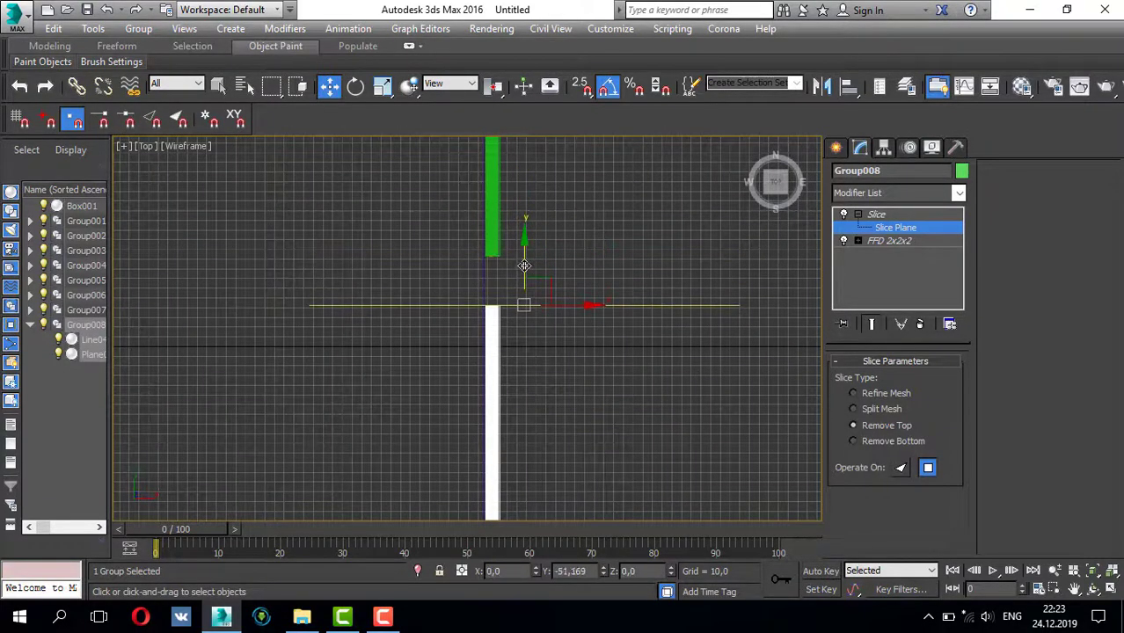
scroll(524, 266, "down", 2)
middle_click_drag(524, 266, 519, 242)
left_click(836, 147)
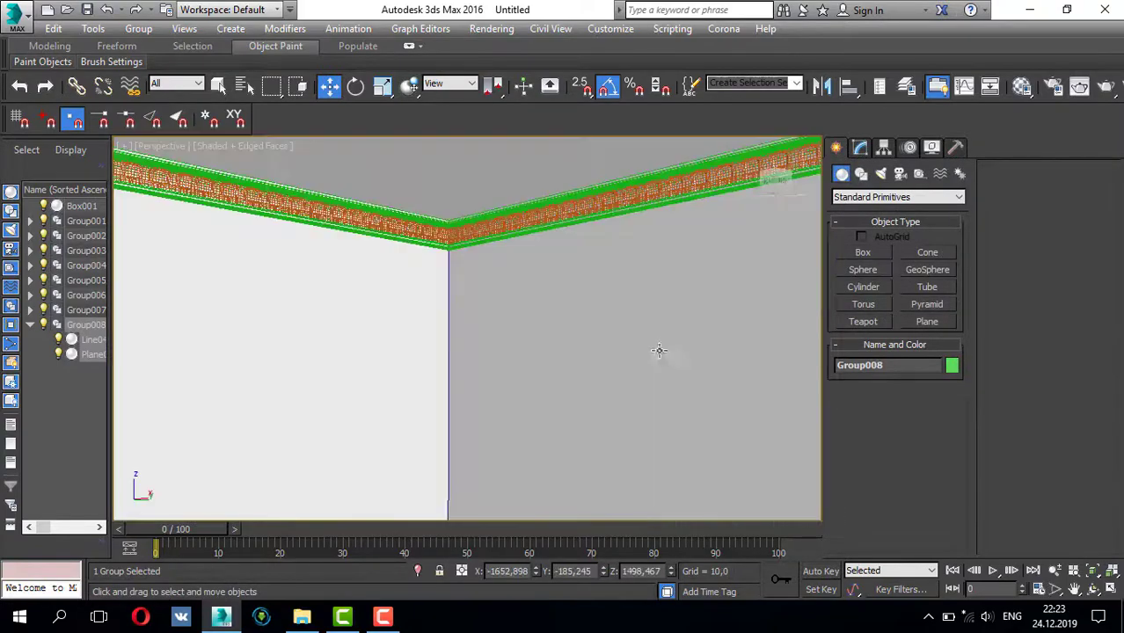
middle_click_drag(656, 351, 536, 311, "alt")
scroll(536, 311, "up", 3)
scroll(536, 311, "down", 3)
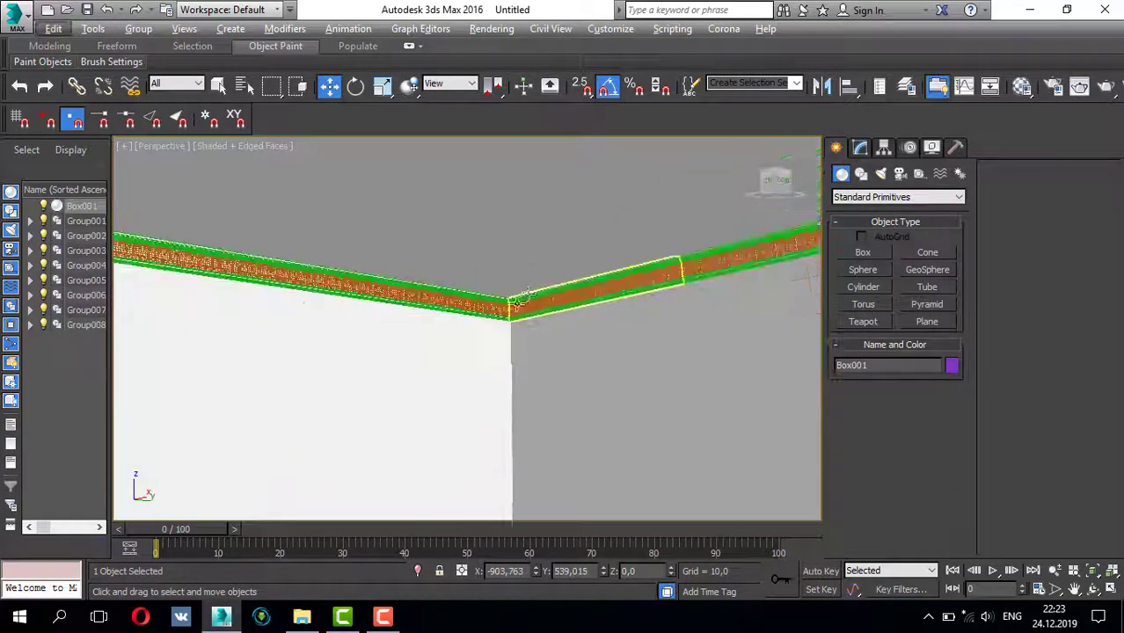
scroll(495, 333, "up", 2)
scroll(495, 332, "up", 3)
scroll(483, 366, "down", 4)
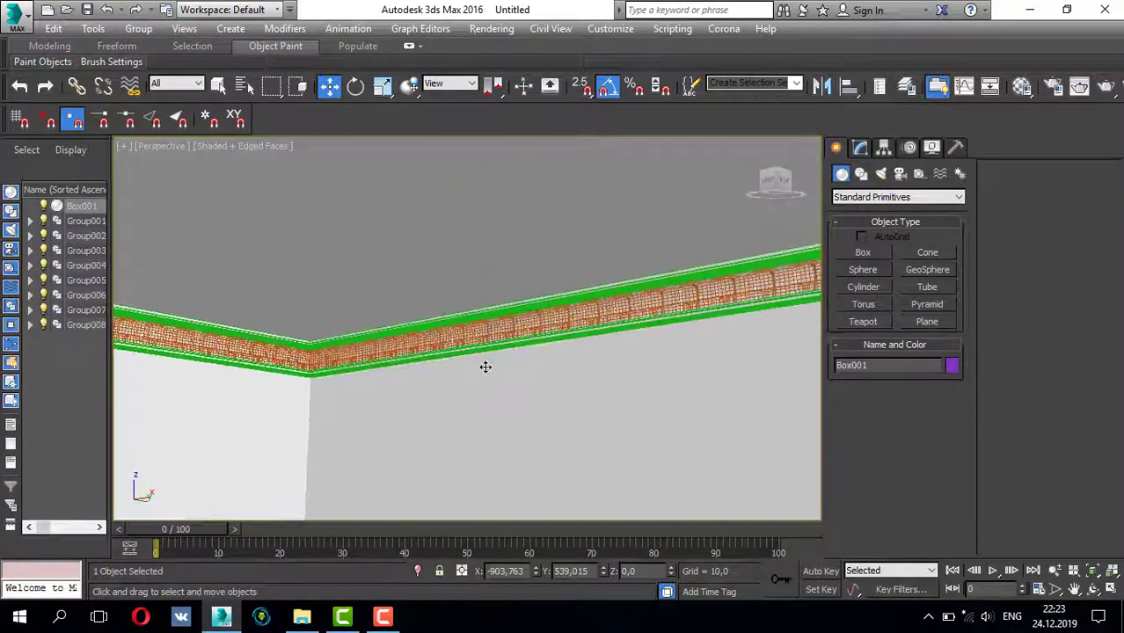
scroll(348, 354, "up", 1)
scroll(349, 353, "down", 3)
scroll(421, 351, "up", 4)
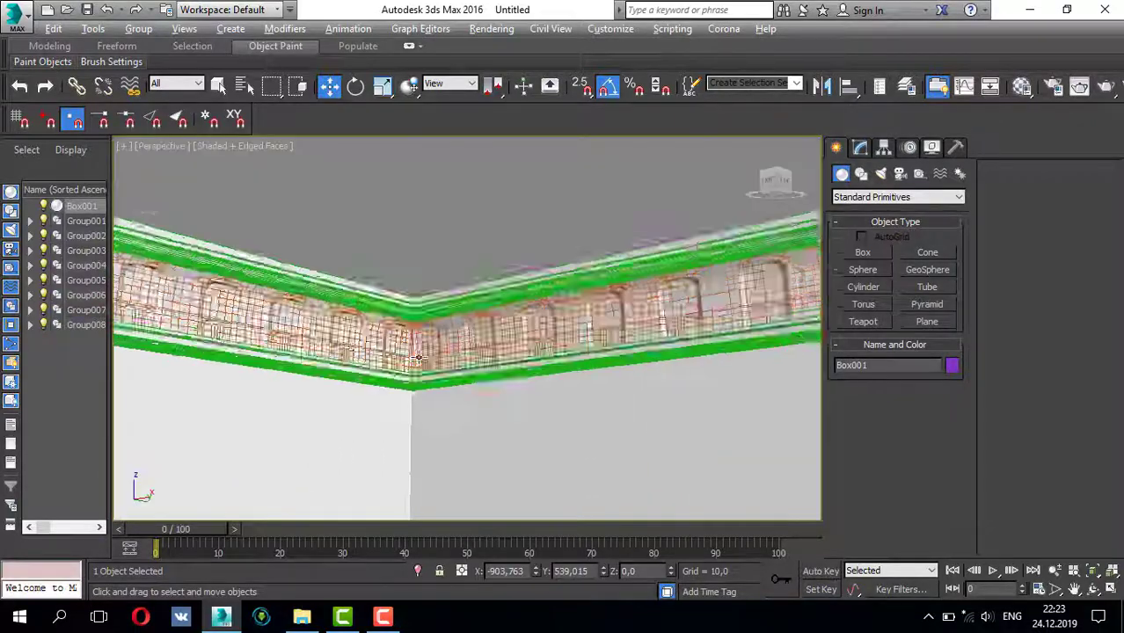
scroll(404, 361, "up", 2)
scroll(401, 368, "down", 1)
scroll(401, 367, "down", 3)
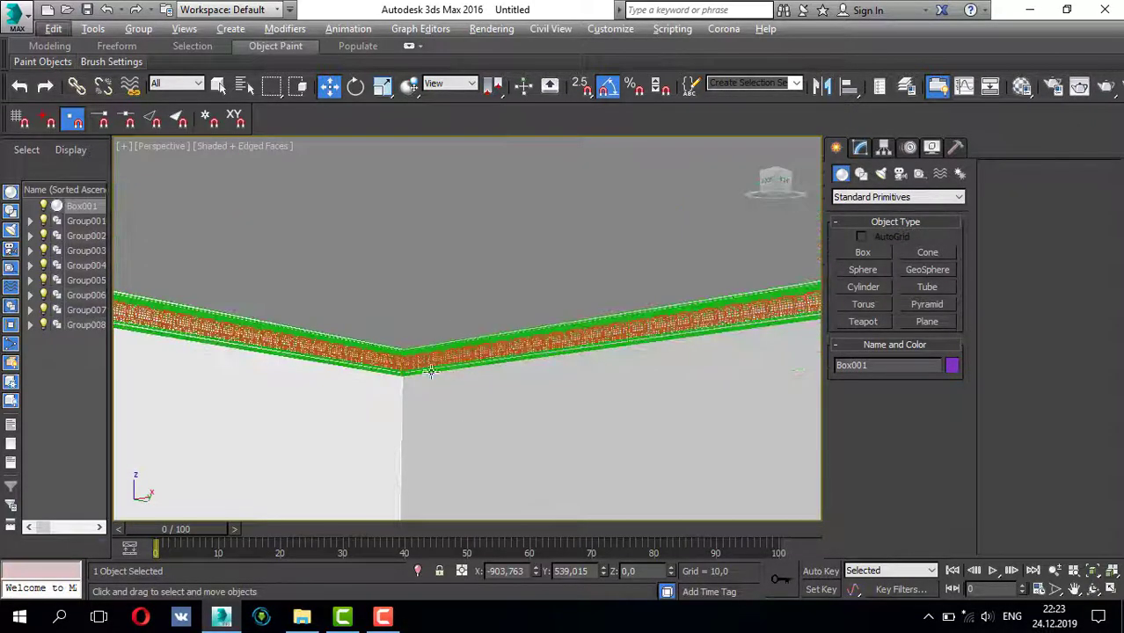